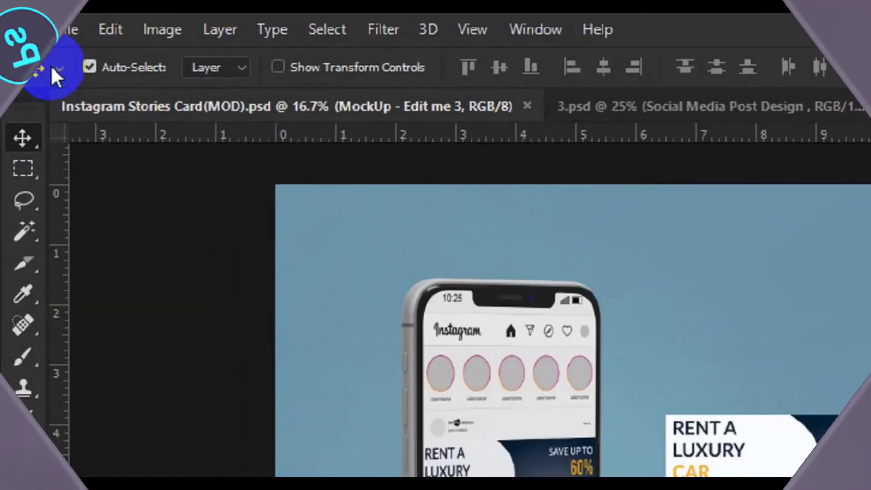
# Step: Create a new 4.1 × 3.9 inch document named 'Digital Agnc'
pyautogui.click(66, 31)
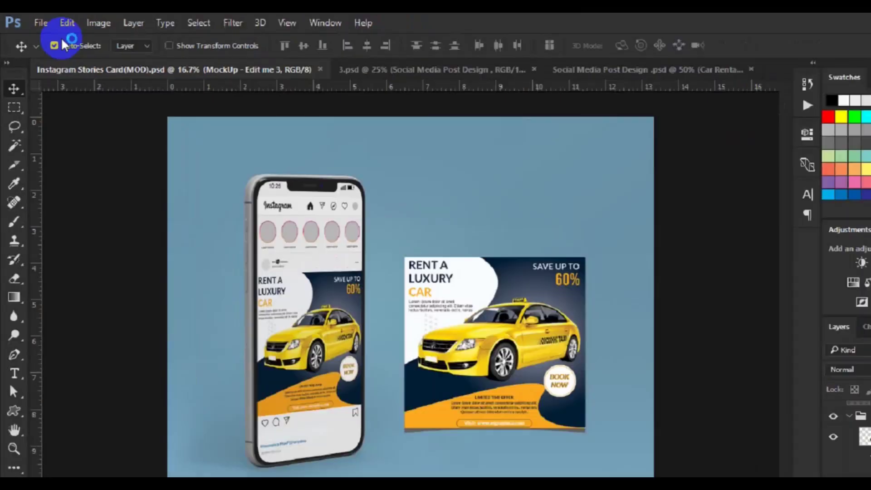
pyautogui.hotkey('ctrl', 'n')
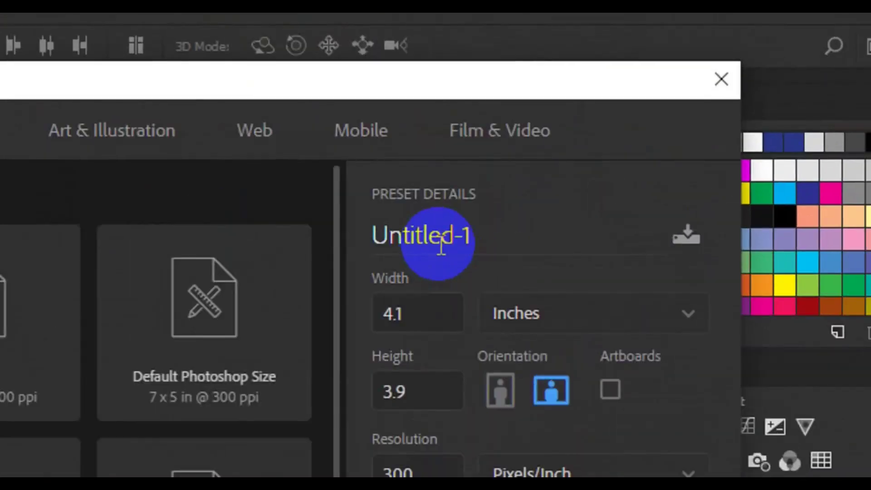
pyautogui.click(441, 245)
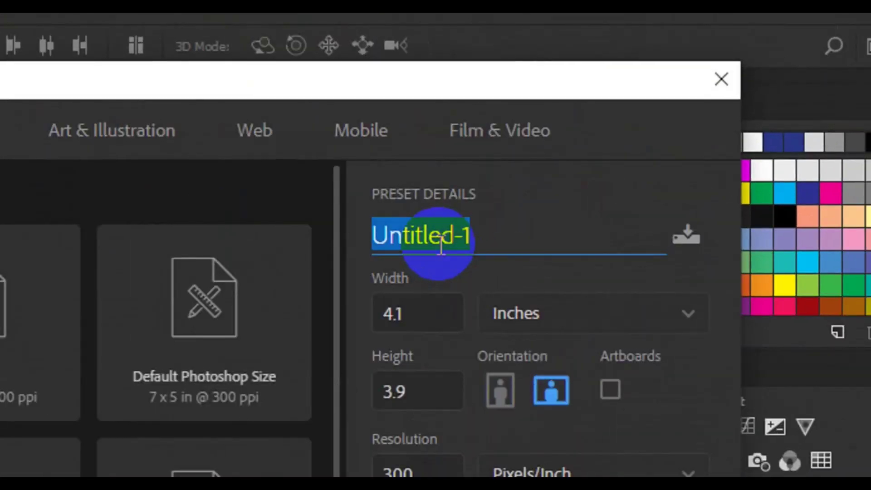
pyautogui.write('Digi')
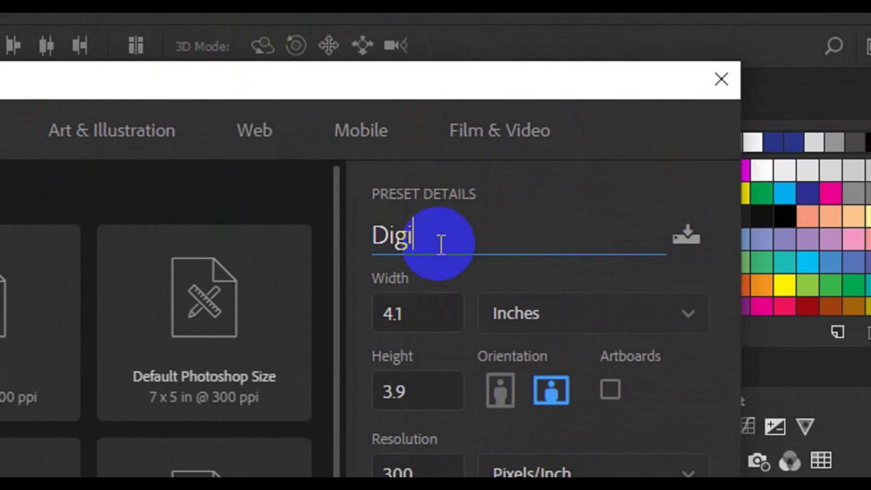
pyautogui.write(' Agenc')
pyautogui.click(656, 400)
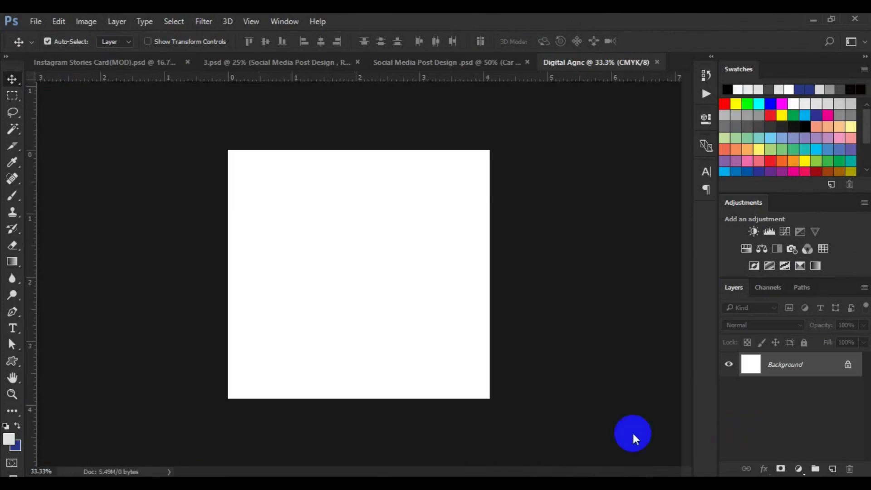
# Step: Draw a grey square shape, Rectangle 1, covering the right side of the canvas
pyautogui.click(15, 363)
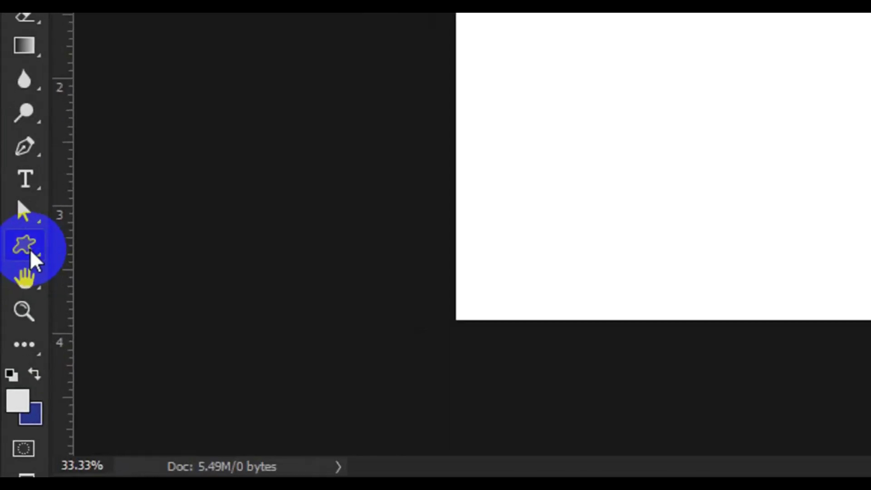
pyautogui.click(80, 247)
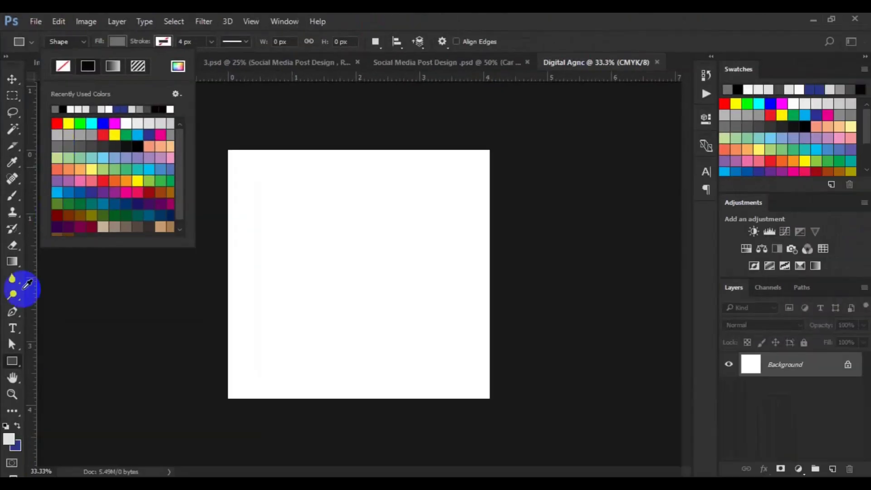
pyautogui.click(14, 362)
pyautogui.moveTo(311, 159)
pyautogui.mouseDown()
pyautogui.moveTo(452, 314)
pyautogui.moveTo(567, 365)
pyautogui.mouseUp()
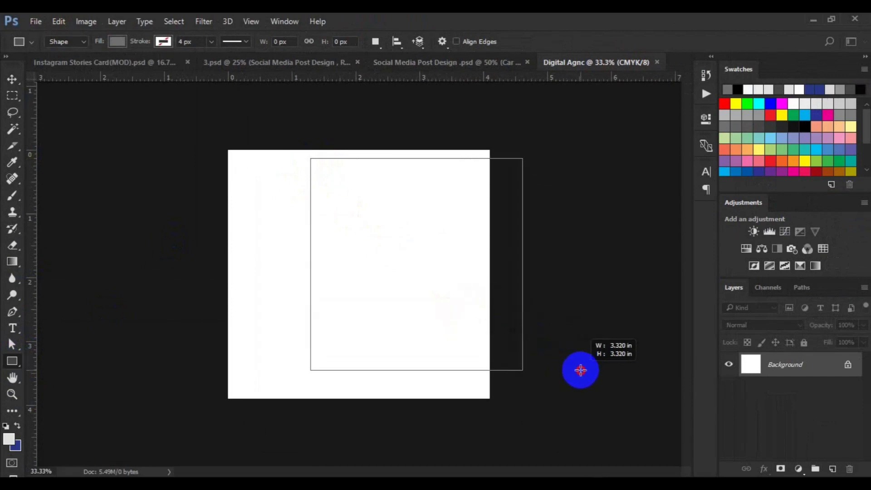
pyautogui.moveTo(567, 365); pyautogui.dragTo(581, 370)
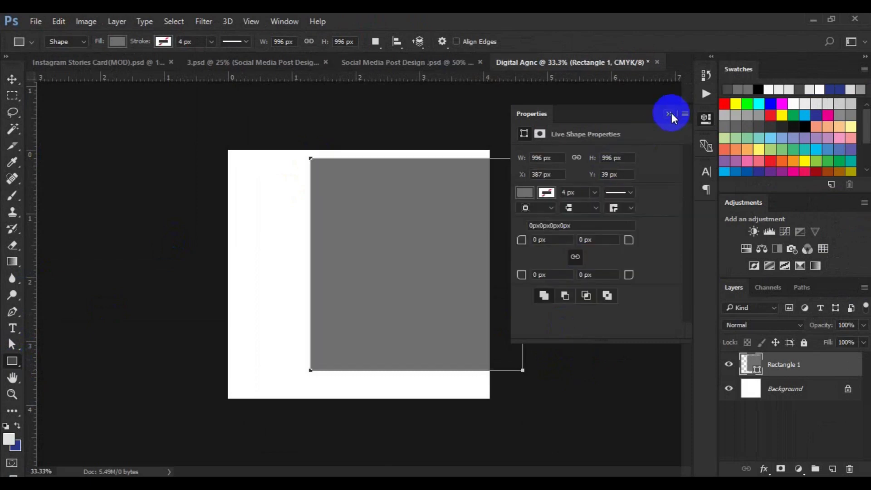
pyautogui.click(669, 114)
pyautogui.press('v')
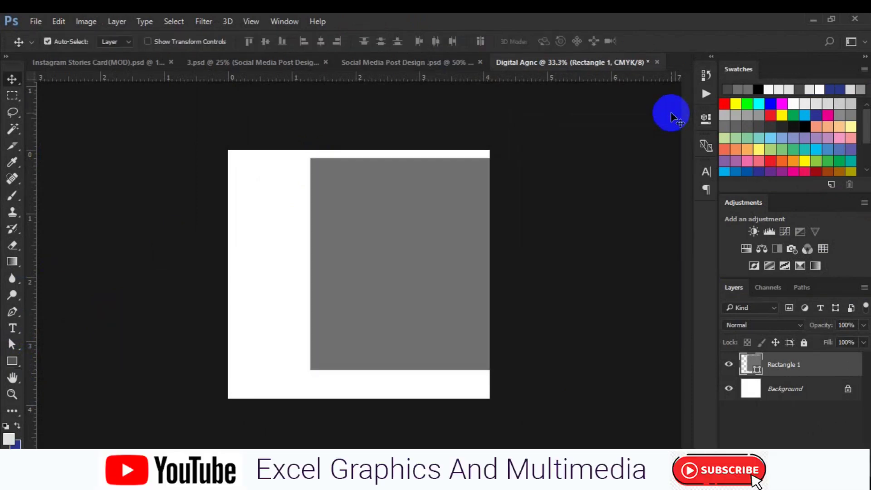
pyautogui.hotkey('ctrl', 't')
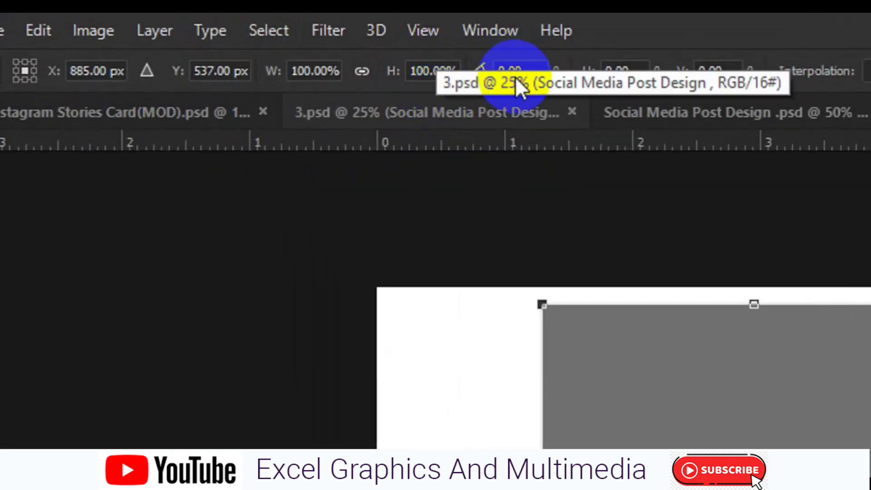
pyautogui.click(373, 55)
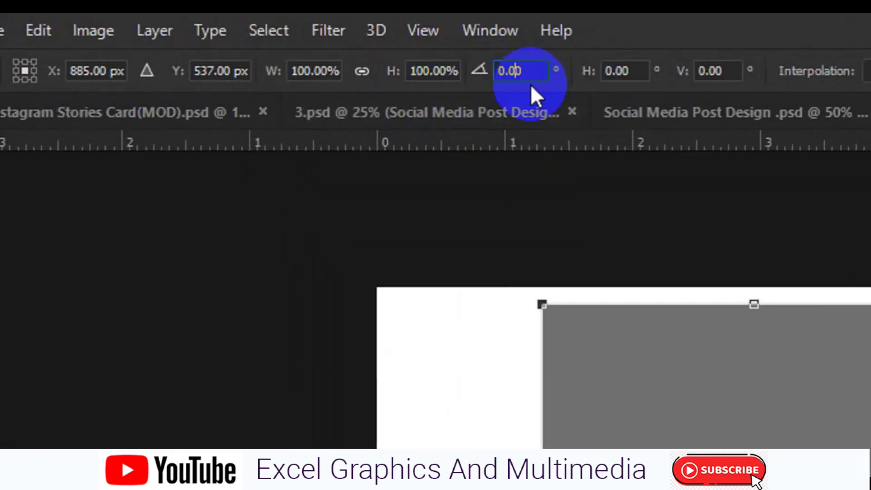
pyautogui.hotkey('ctrl', 'a')
pyautogui.write('45')
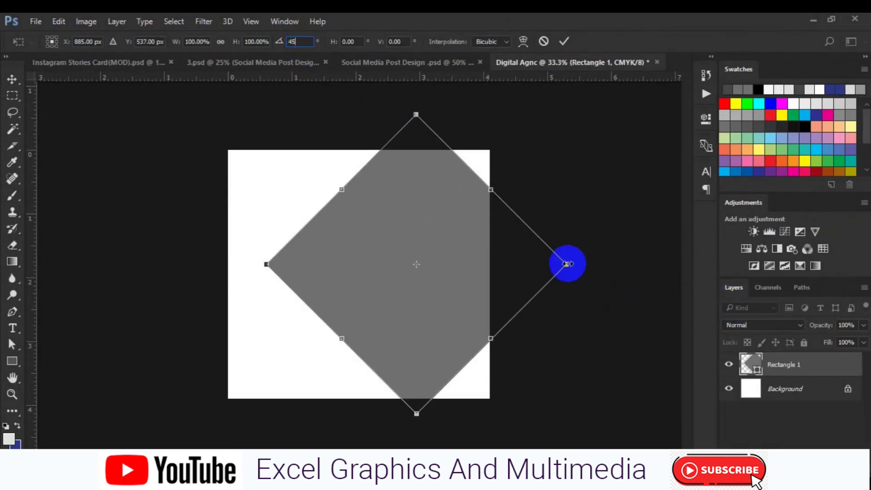
pyautogui.moveTo(568, 264); pyautogui.dragTo(595, 270)
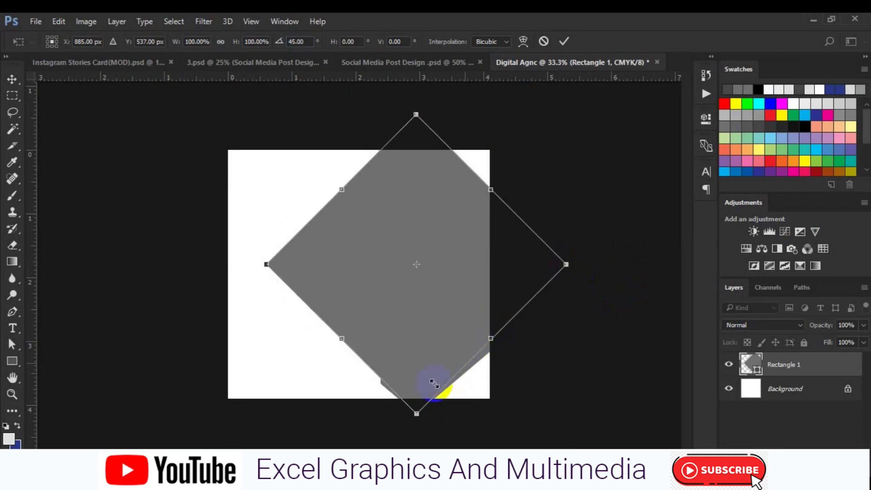
pyautogui.click(544, 41)
pyautogui.hotkey('ctrl', 't')
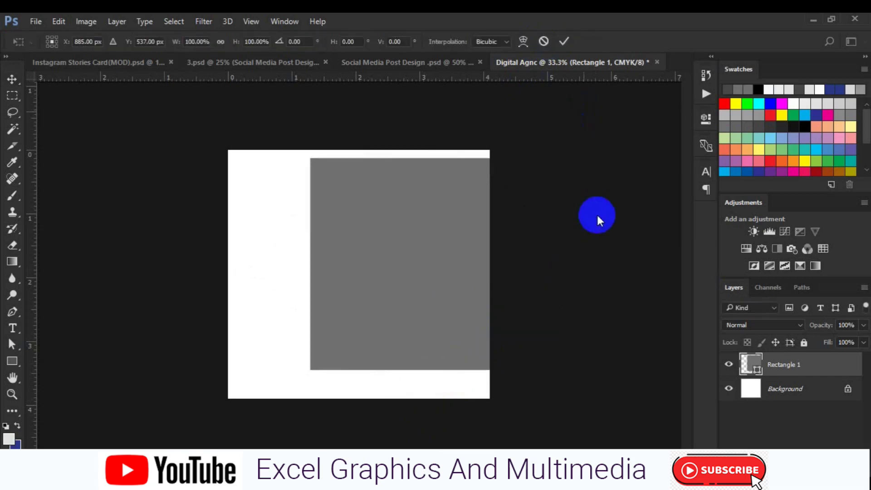
# Step: Scale the grey square to 134%, rotate it 45°, and shift it up-right
pyautogui.moveTo(523, 370); pyautogui.dragTo(575, 395)
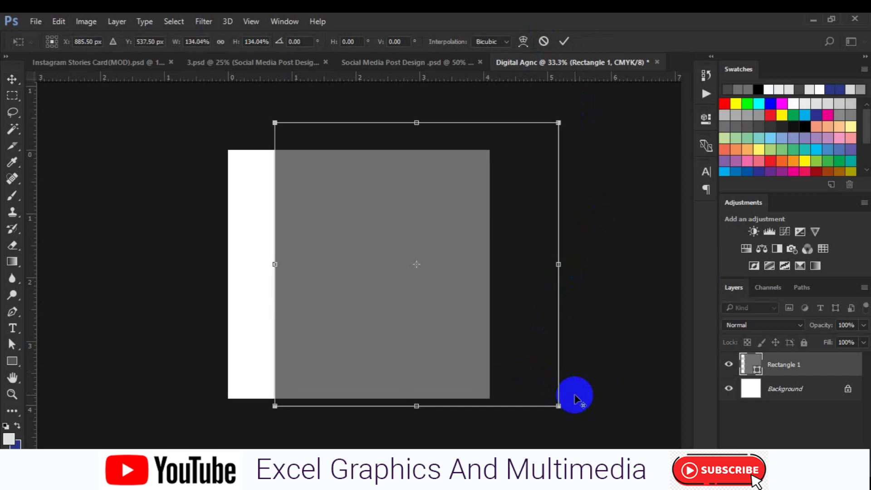
pyautogui.click(294, 44)
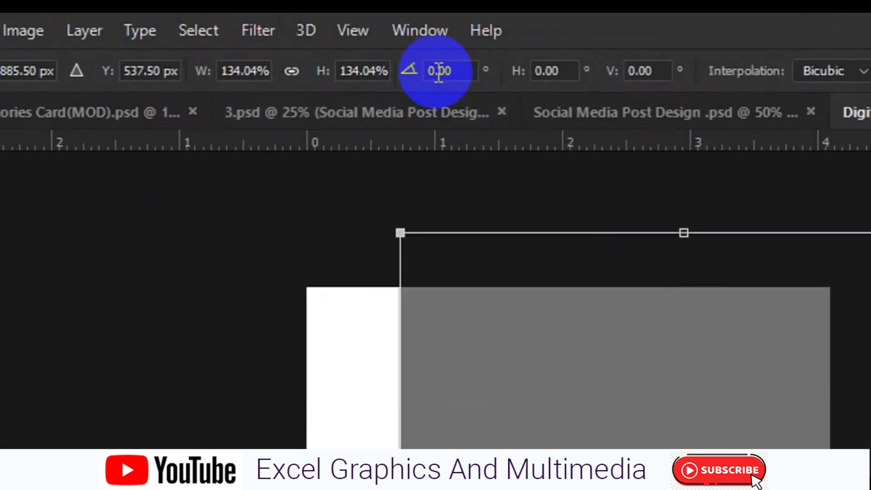
pyautogui.write('4')
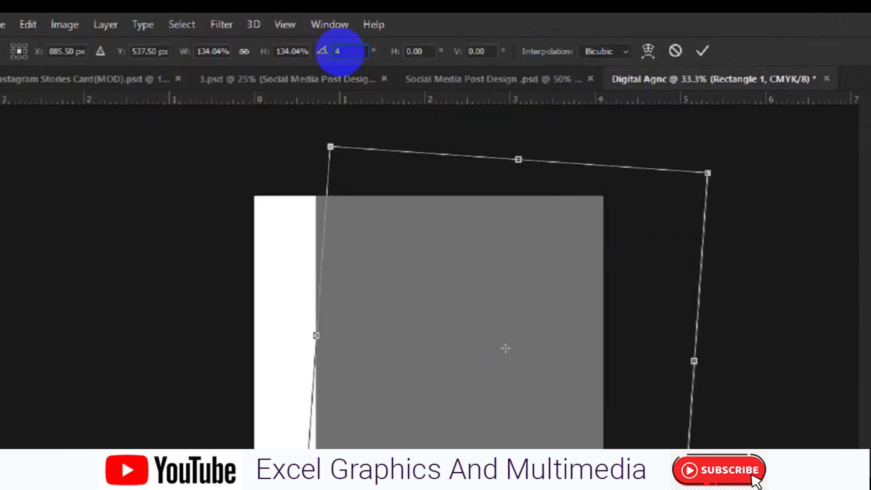
pyautogui.write('5')
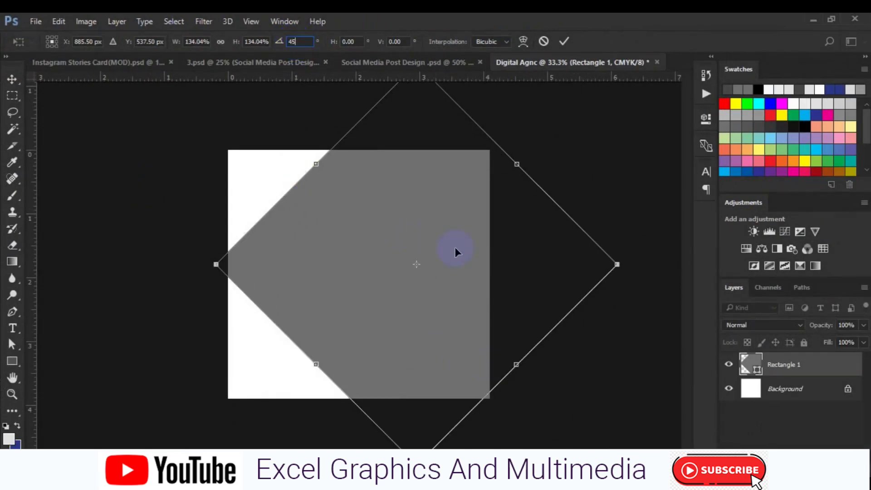
pyautogui.moveTo(456, 252)
pyautogui.mouseDown()
pyautogui.moveTo(512, 210)
pyautogui.moveTo(528, 210)
pyautogui.mouseUp()
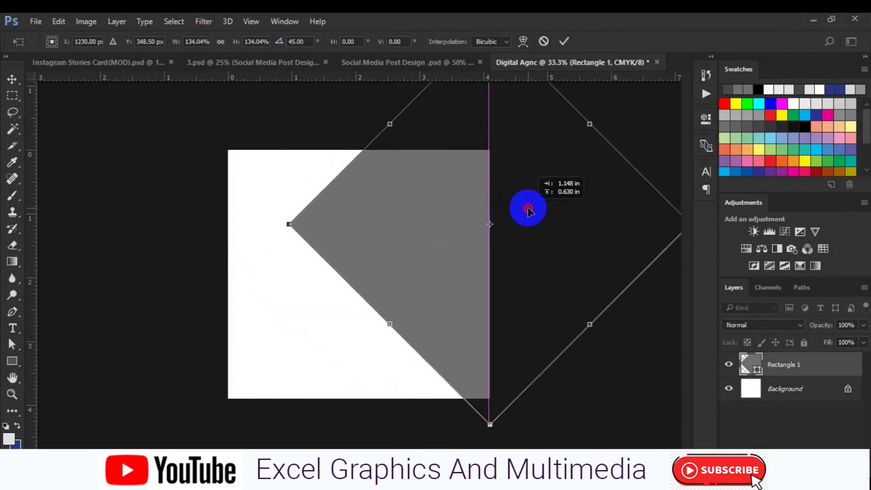
pyautogui.press('Return')
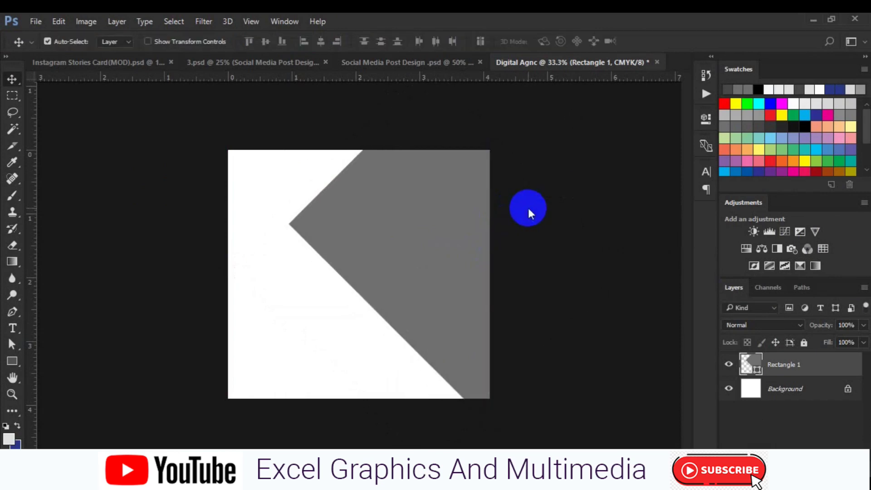
# Step: On a new layer, draw a wide rectangle across the canvas's top-left
pyautogui.hotkey('ctrl', 'shift', 'alt', 'n')
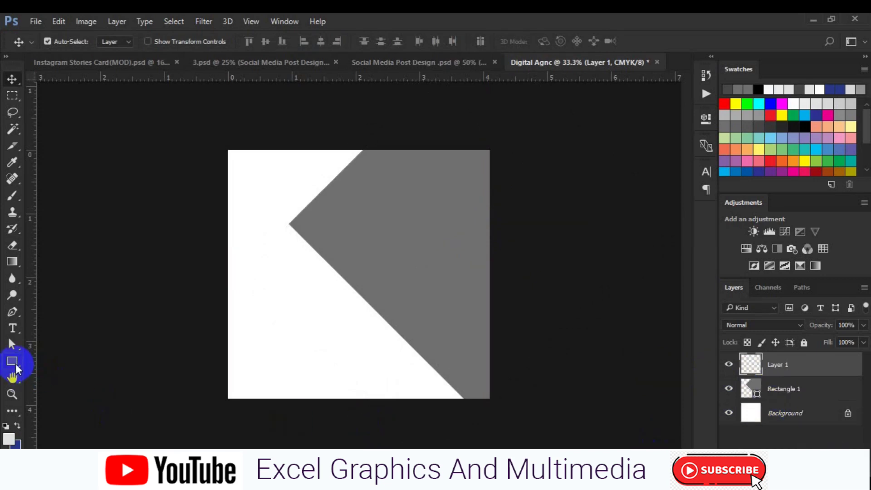
pyautogui.click(12, 362)
pyautogui.moveTo(209, 145)
pyautogui.mouseDown()
pyautogui.moveTo(312, 229)
pyautogui.moveTo(406, 276)
pyautogui.mouseUp()
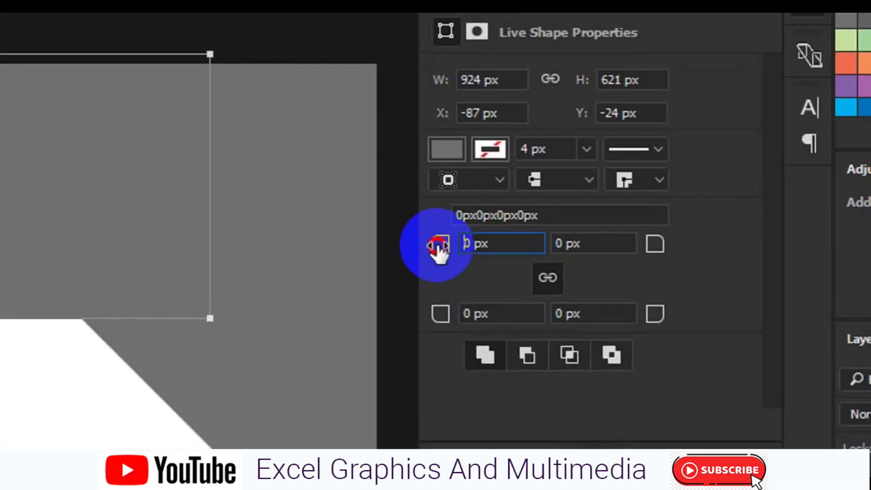
pyautogui.moveTo(523, 243); pyautogui.dragTo(526, 243)
pyautogui.moveTo(447, 247); pyautogui.dragTo(510, 254)
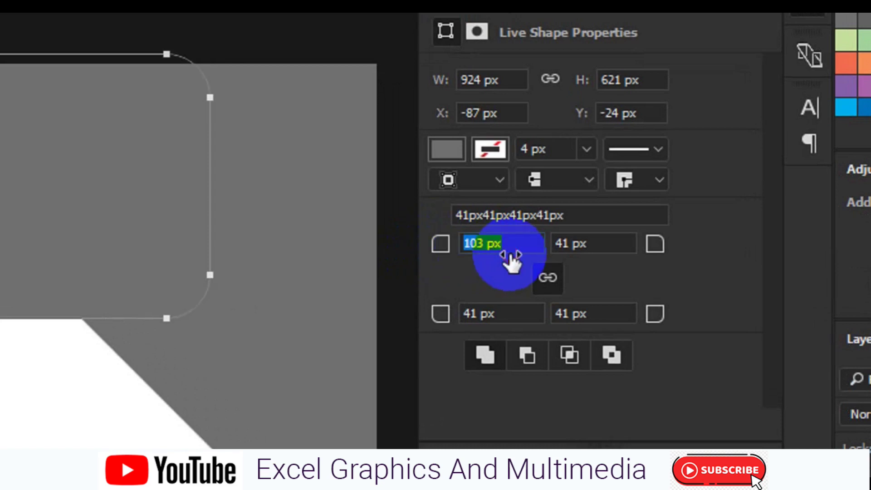
# Step: Give the rectangle 100 px radii on all corners and a black fill
pyautogui.click(484, 247)
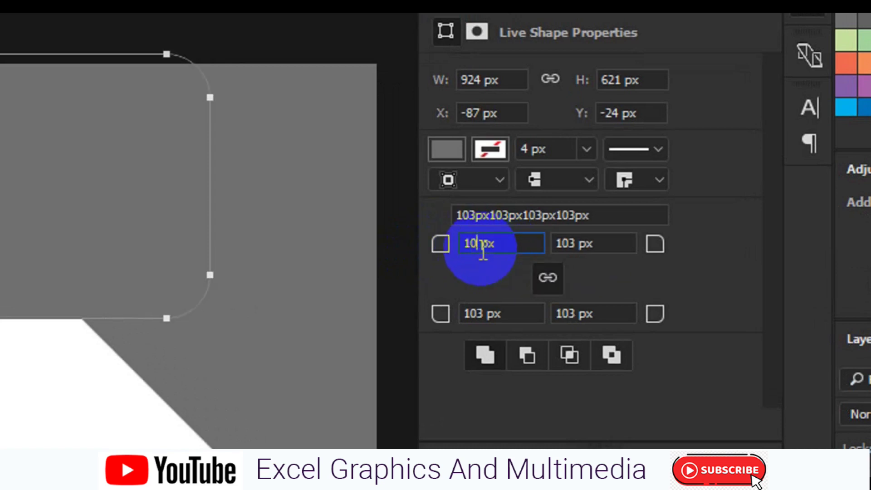
pyautogui.write('0')
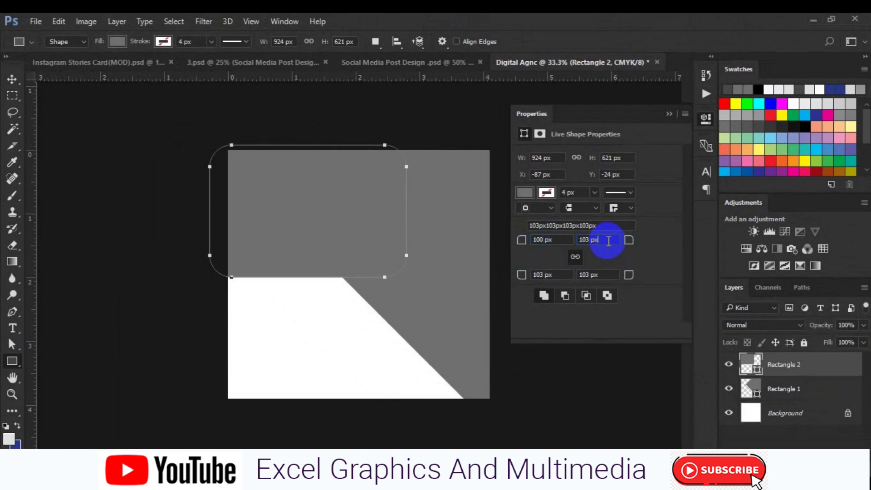
pyautogui.doubleClick(590, 240)
pyautogui.write('100')
pyautogui.press('Return')
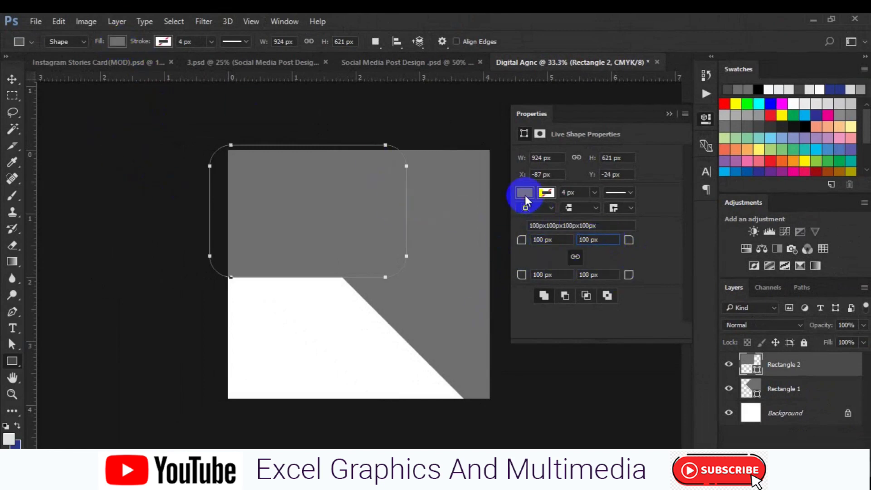
pyautogui.click(525, 195)
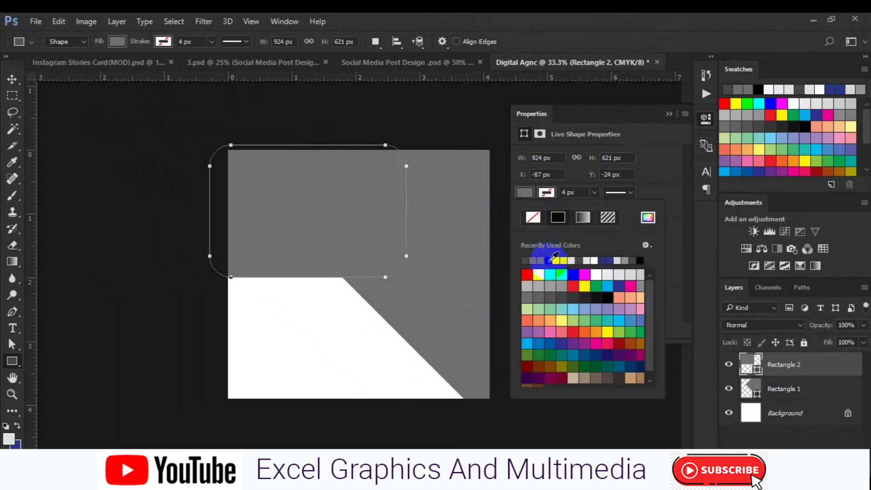
pyautogui.click(10, 77)
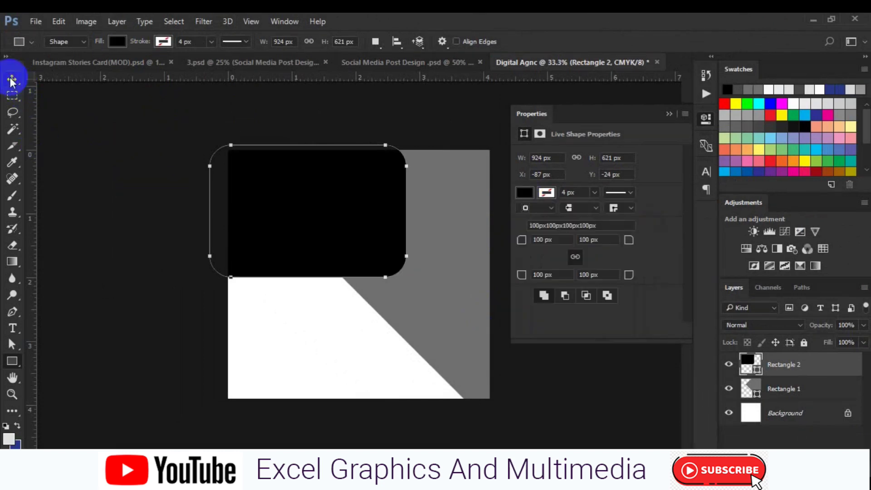
# Step: Rotate Rectangle 2 by 45° and move it up-left into the corner
pyautogui.press('v')
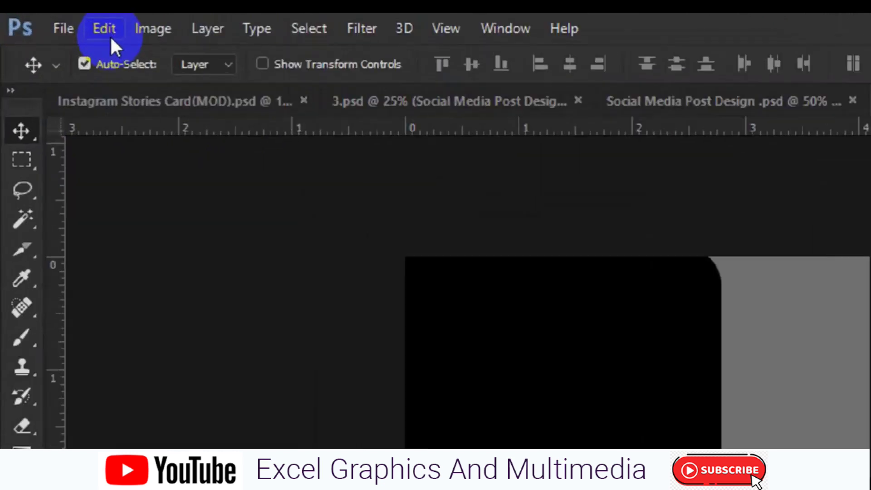
pyautogui.click(122, 37)
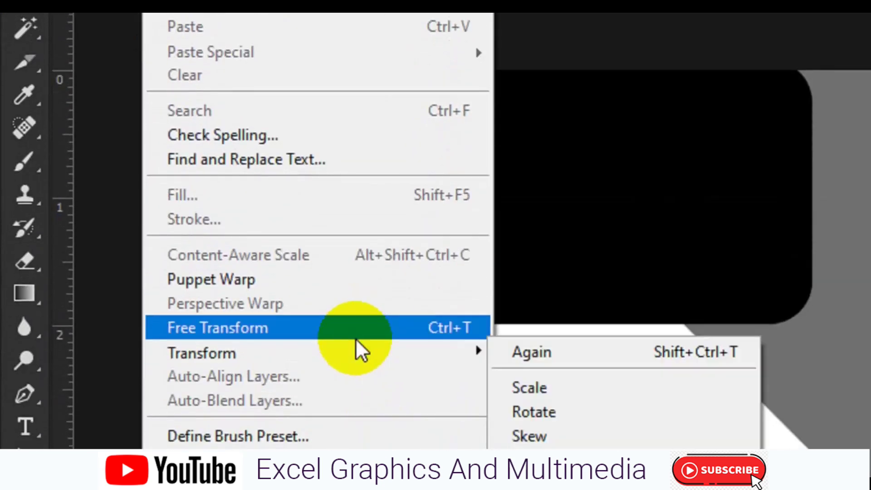
pyautogui.click(355, 338)
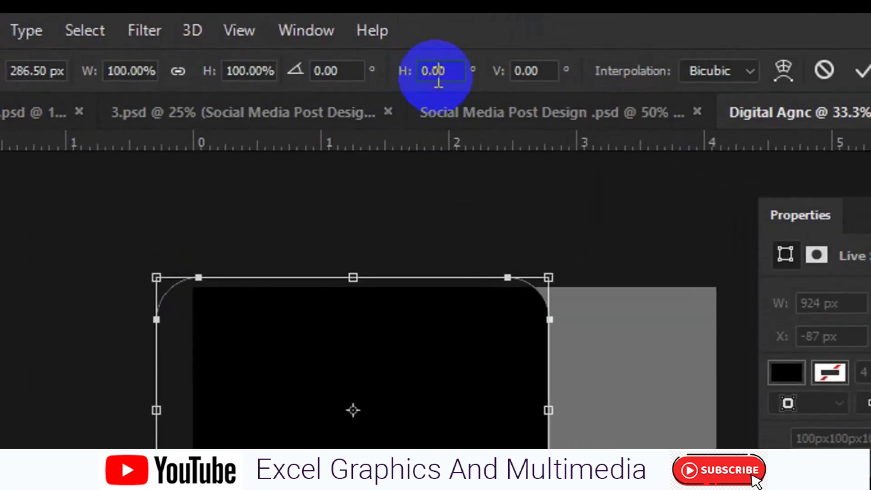
pyautogui.click(438, 73)
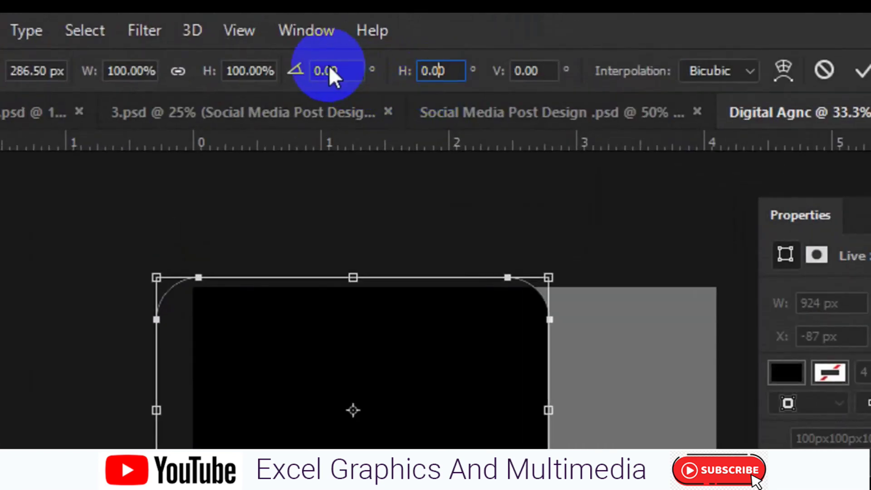
pyautogui.click(329, 70)
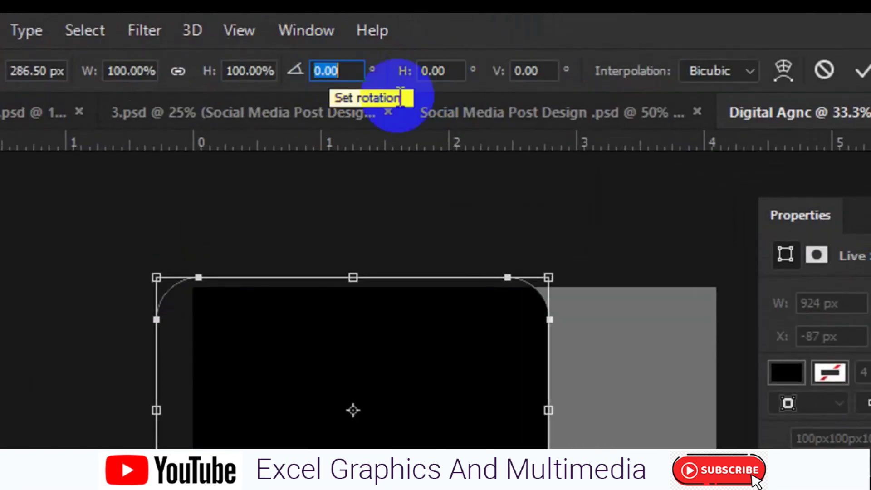
pyautogui.write('45')
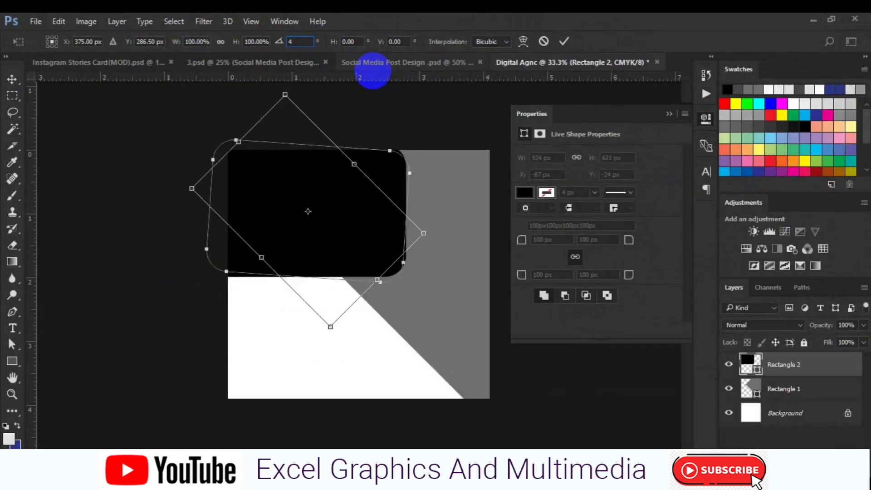
pyautogui.moveTo(349, 241)
pyautogui.mouseDown()
pyautogui.moveTo(298, 216)
pyautogui.moveTo(304, 227)
pyautogui.mouseUp()
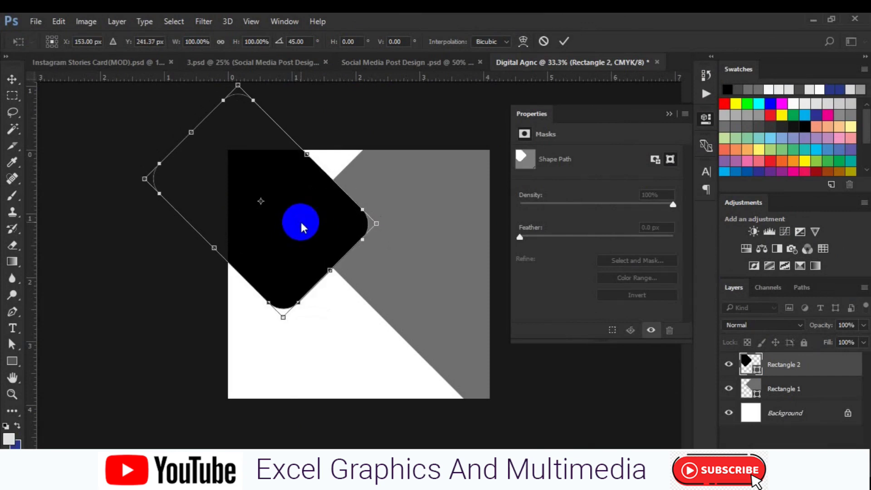
pyautogui.press('Return')
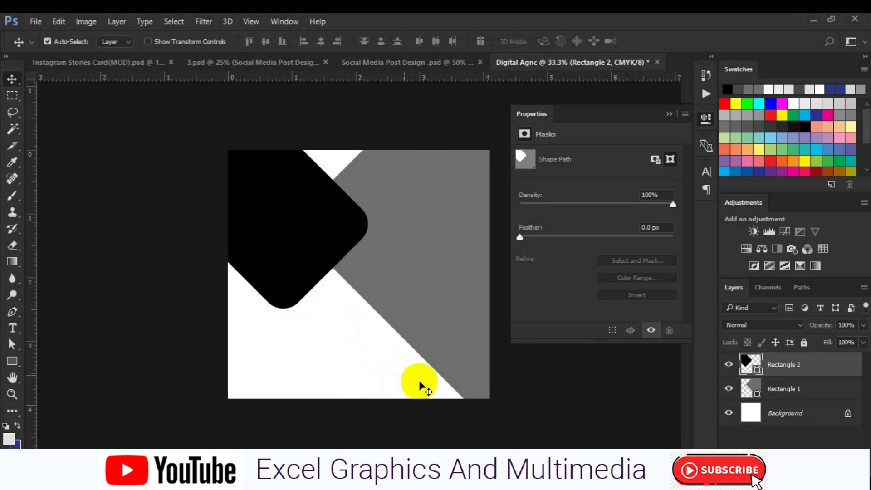
pyautogui.click(813, 411)
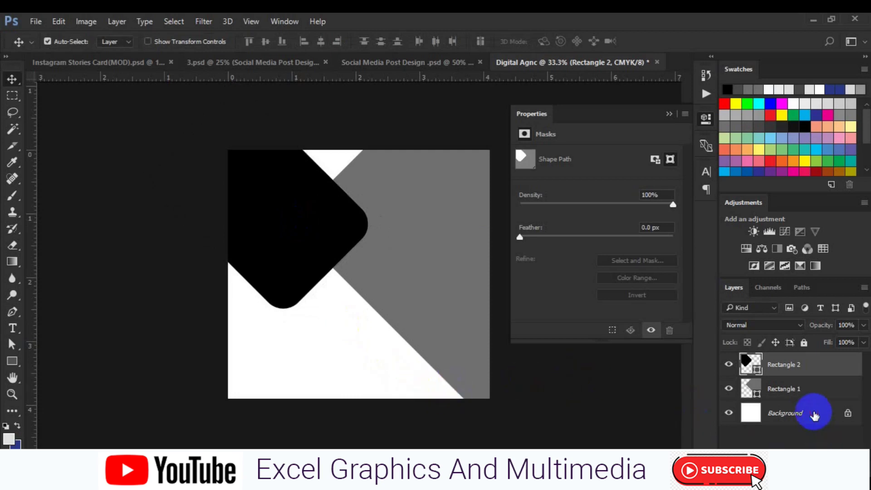
# Step: Set up the Pen tool in Shape mode for drawing filled shapes
pyautogui.click(13, 313)
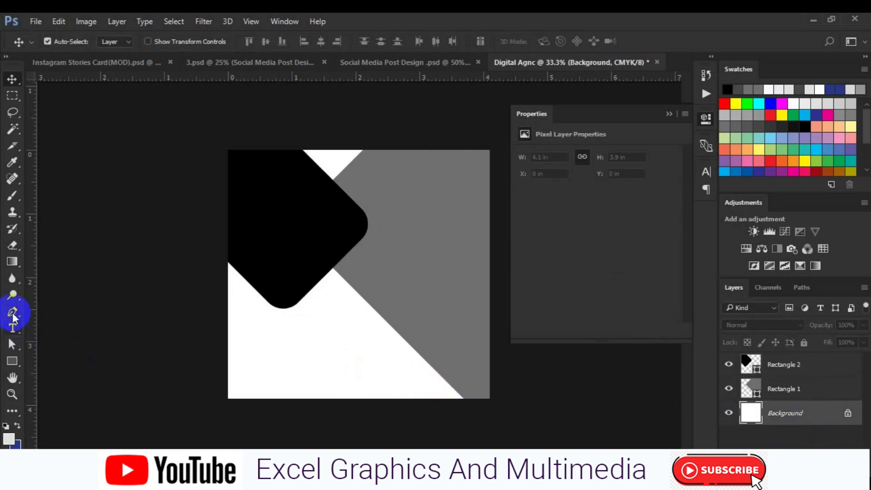
pyautogui.click(223, 172)
pyautogui.click(297, 150)
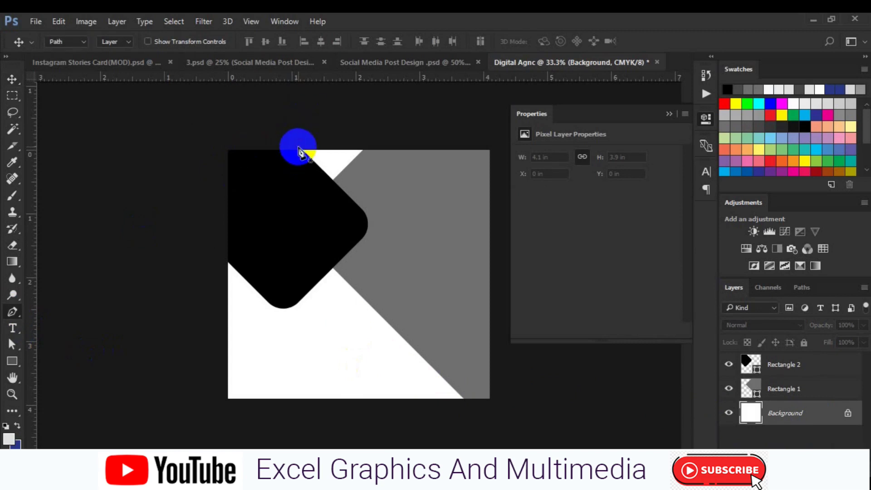
pyautogui.click(84, 41)
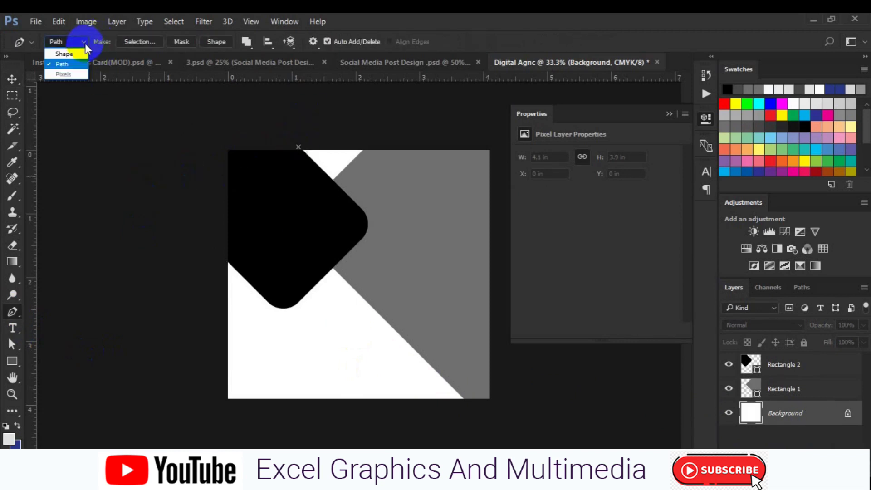
pyautogui.click(73, 54)
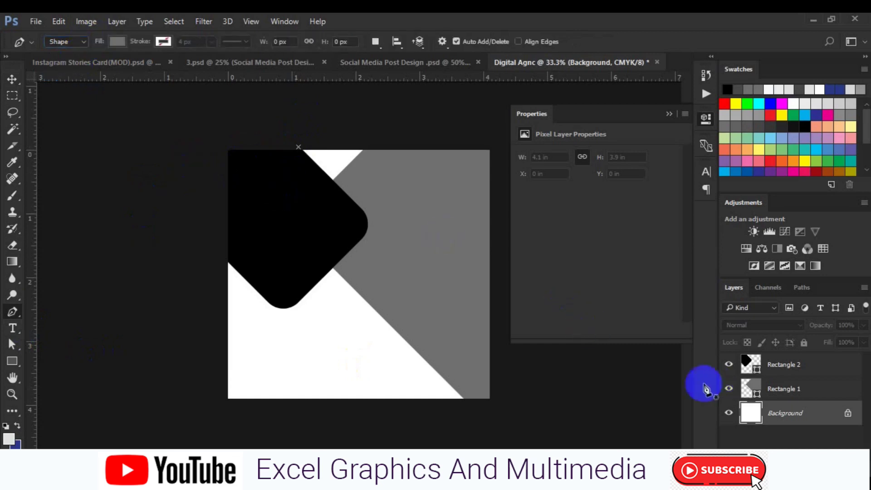
pyautogui.click(802, 288)
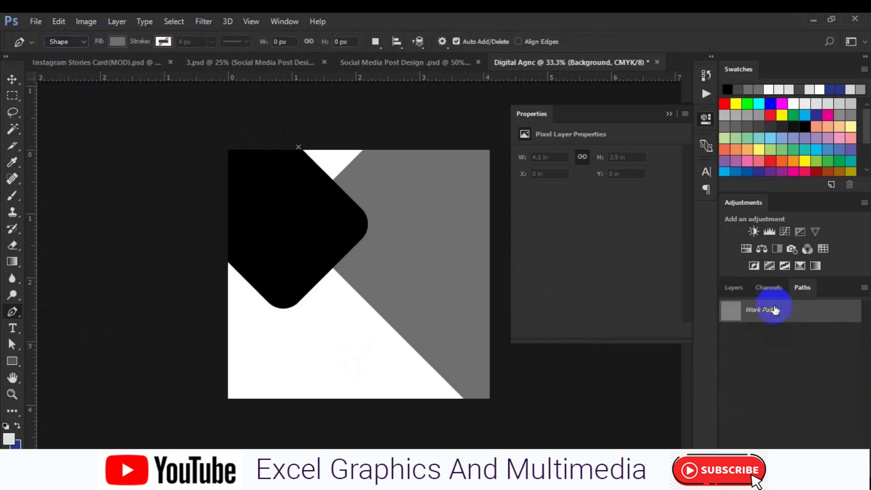
pyautogui.click(734, 288)
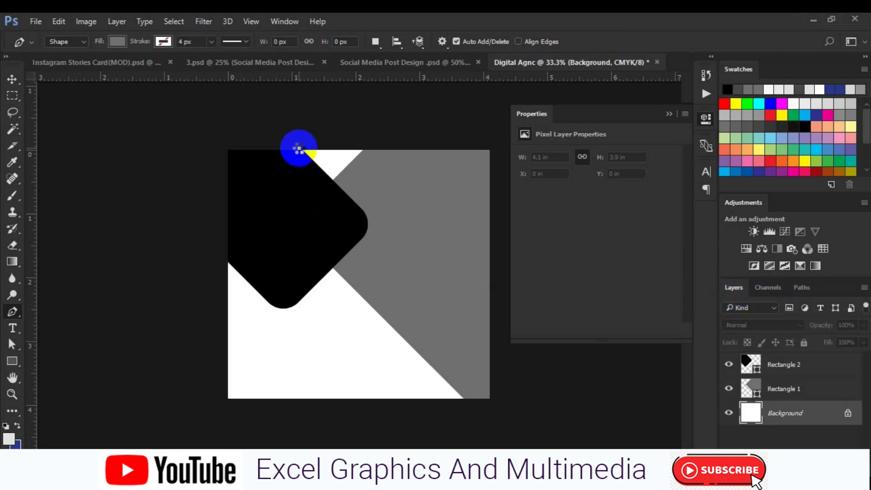
# Step: Draw a triangle, Shape 1, along the top edge beside the black diamond
pyautogui.click(299, 148)
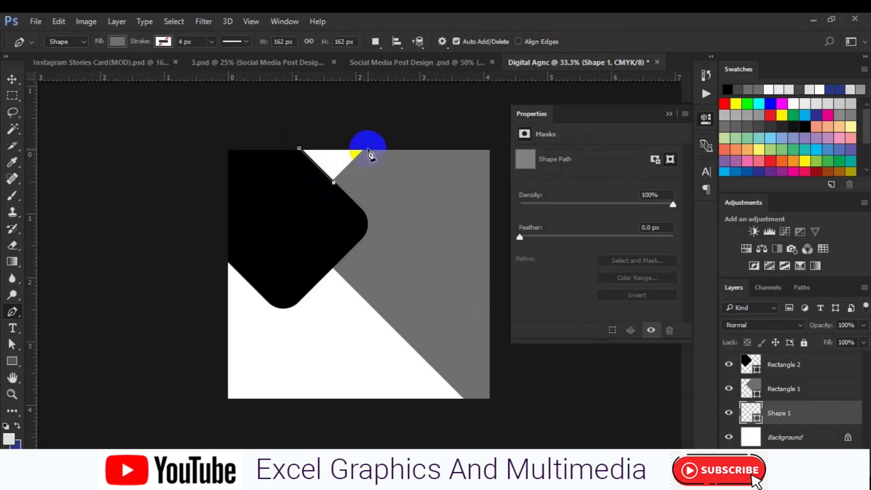
pyautogui.click(368, 148)
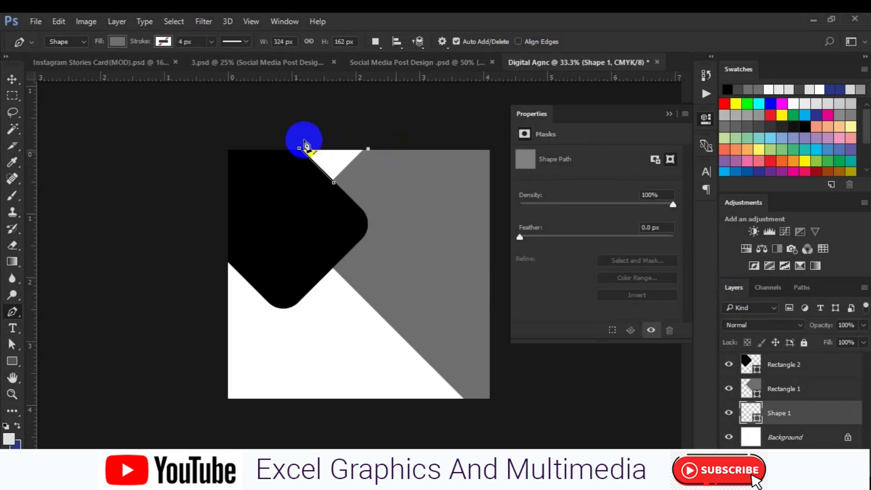
pyautogui.click(299, 150)
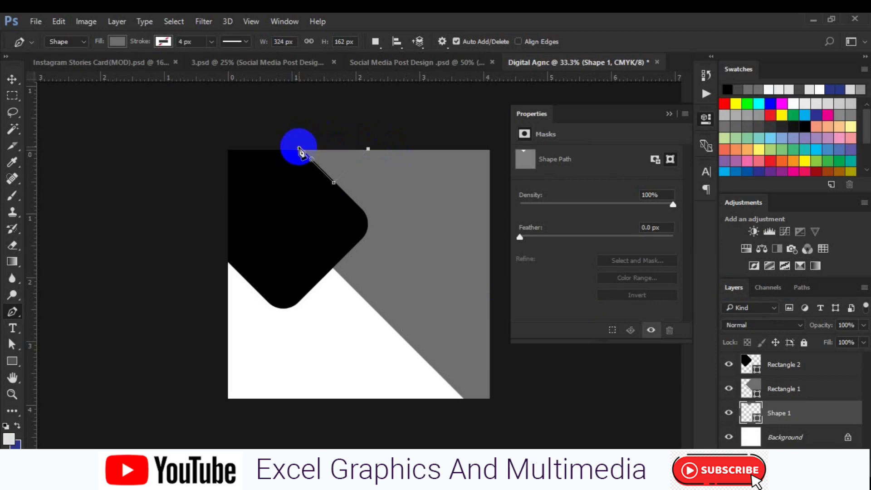
pyautogui.click(597, 235)
pyautogui.click(767, 411)
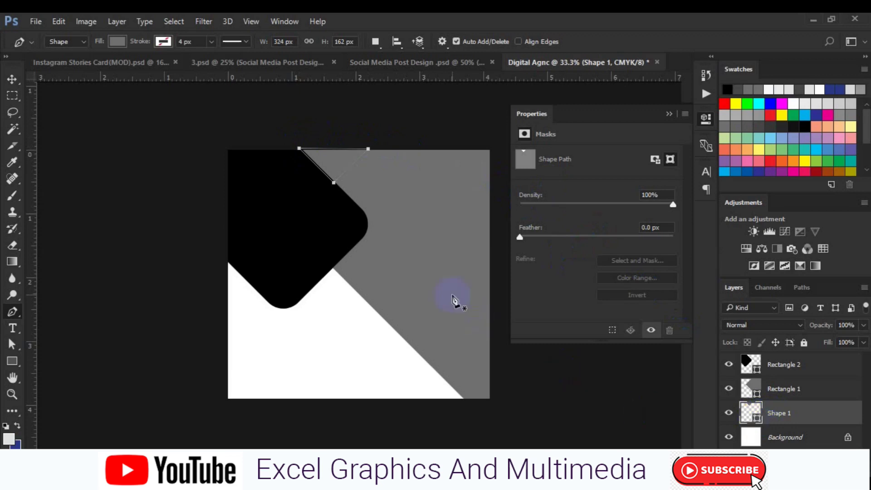
pyautogui.click(760, 422)
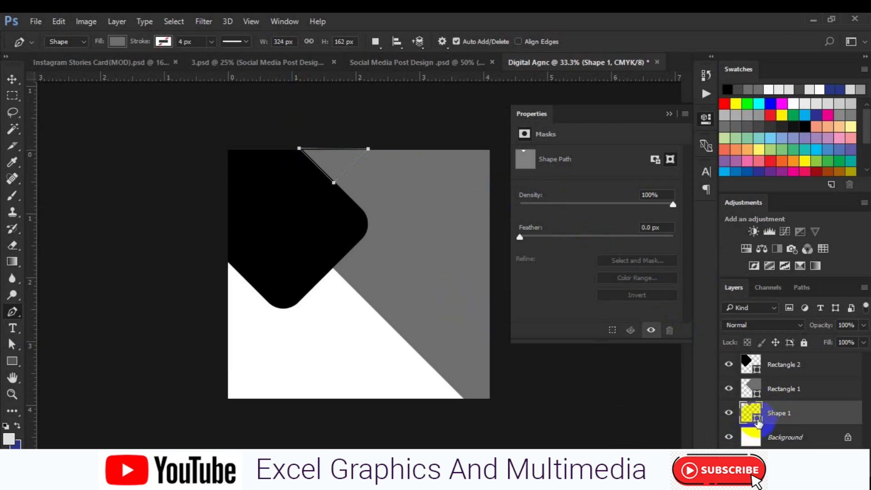
# Step: Fill the Shape 1 triangle with dark navy
pyautogui.doubleClick(759, 421)
pyautogui.click(597, 244)
pyautogui.click(761, 116)
pyautogui.click(762, 115)
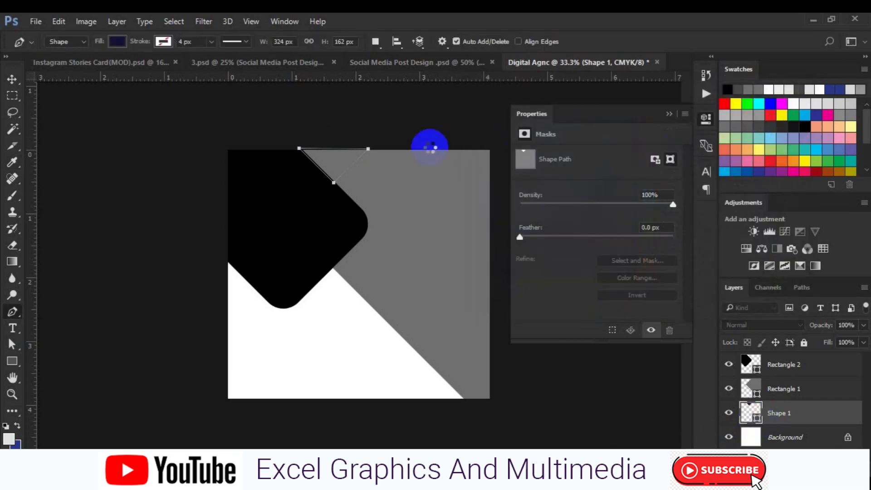
pyautogui.click(12, 83)
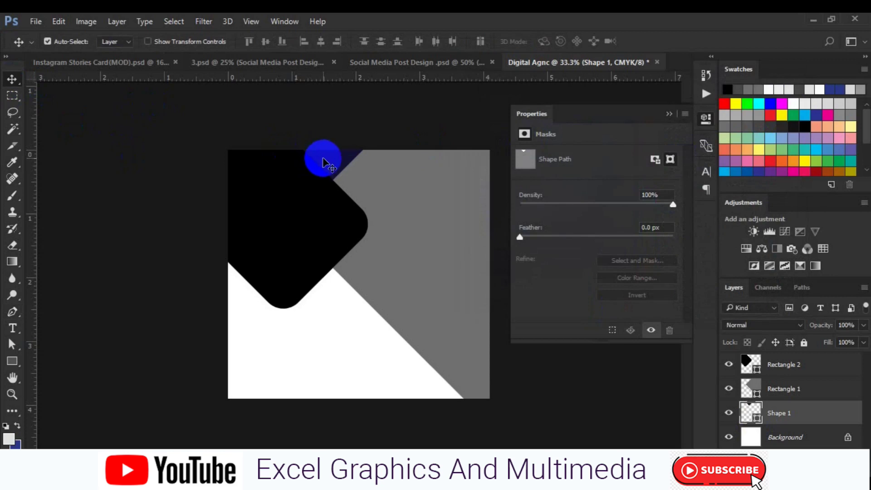
# Step: Duplicate the navy triangle and align the copy to the canvas's bottom edge
pyautogui.moveTo(323, 161); pyautogui.dragTo(401, 372)
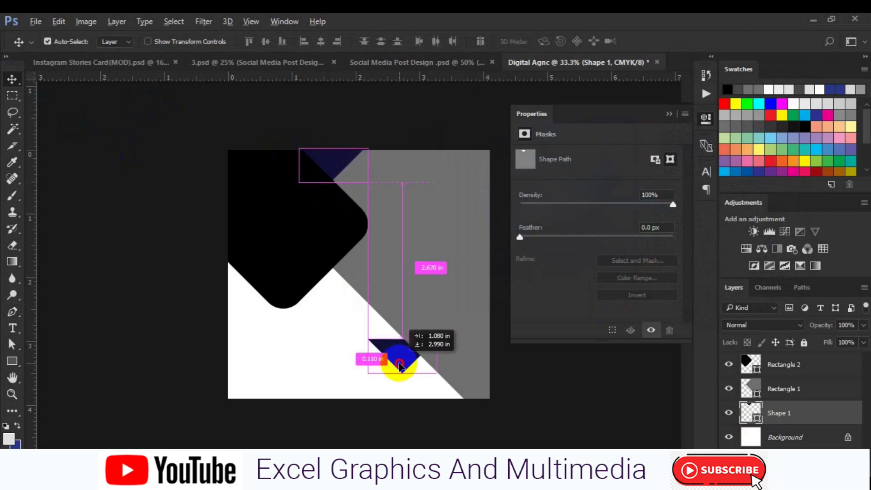
pyautogui.moveTo(401, 372); pyautogui.dragTo(403, 384)
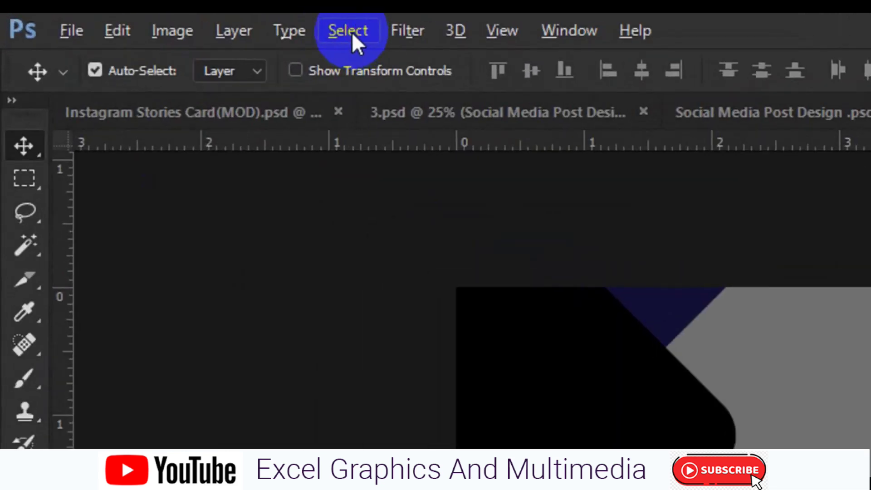
pyautogui.click(352, 31)
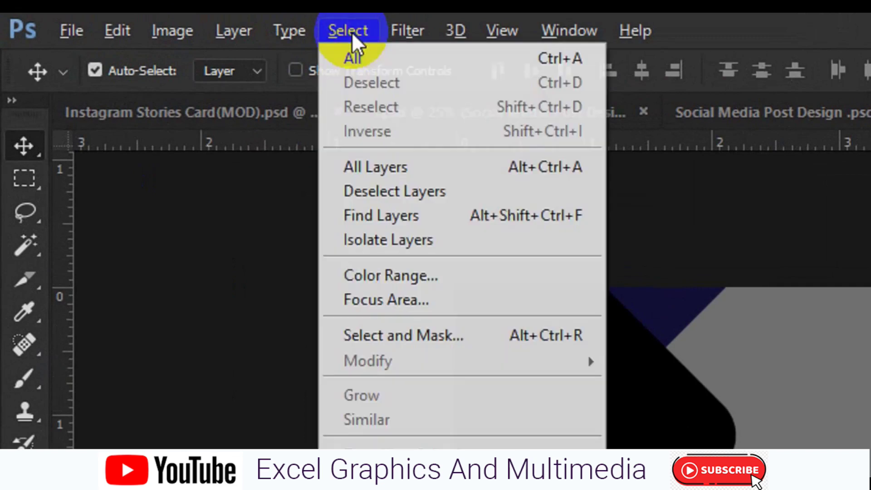
pyautogui.click(355, 55)
pyautogui.click(565, 69)
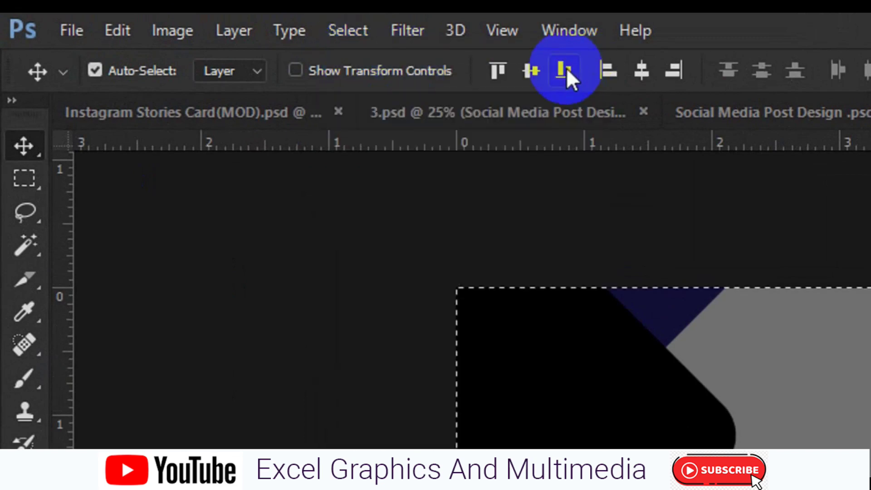
pyautogui.click(358, 33)
pyautogui.click(370, 84)
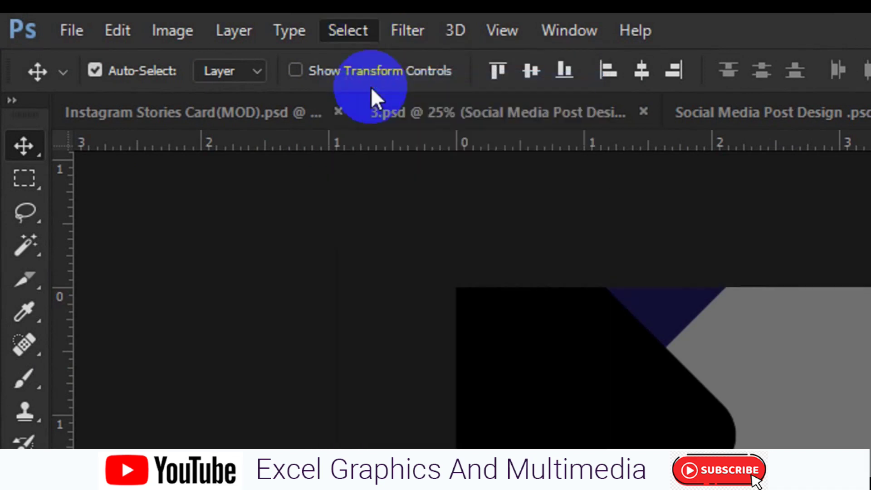
pyautogui.moveTo(296, 189); pyautogui.dragTo(87, 61)
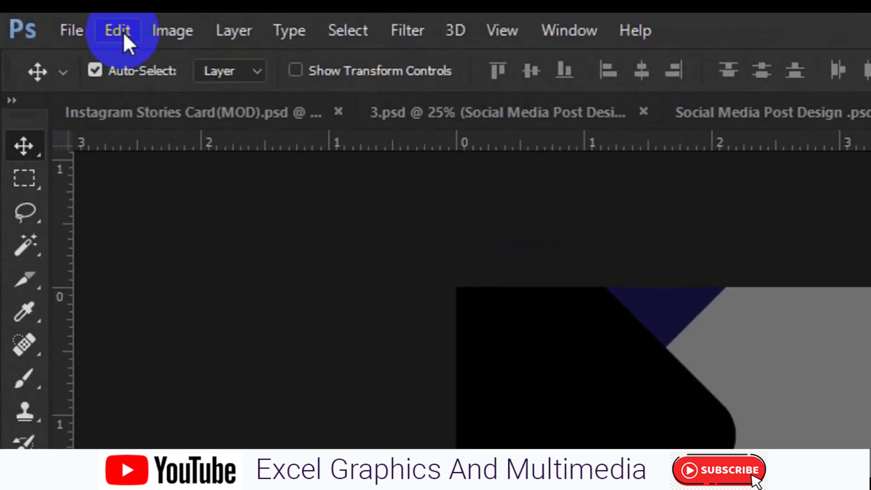
# Step: Flip the triangle copy vertically and slide it right along the bottom edge
pyautogui.click(121, 31)
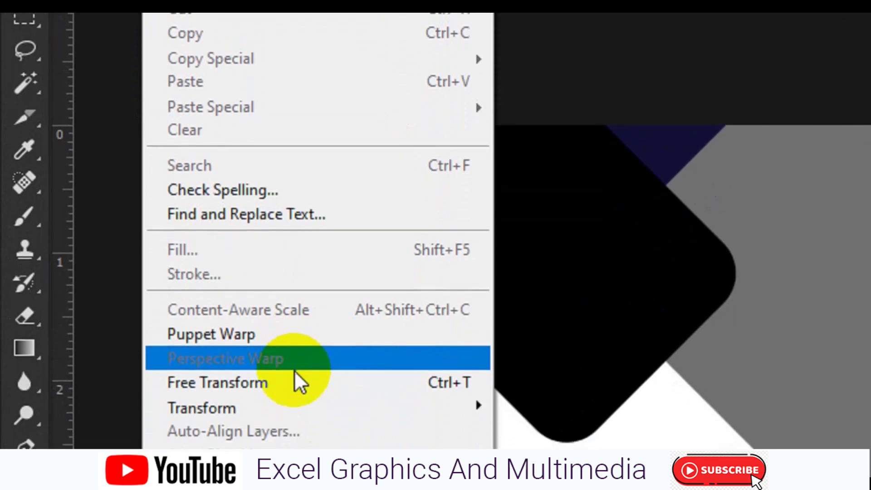
pyautogui.click(295, 414)
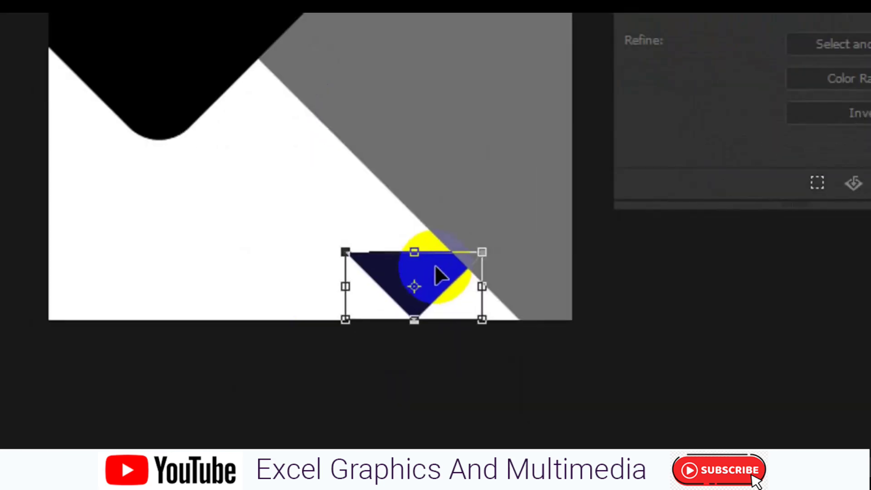
pyautogui.rightClick(436, 266)
pyautogui.click(508, 245)
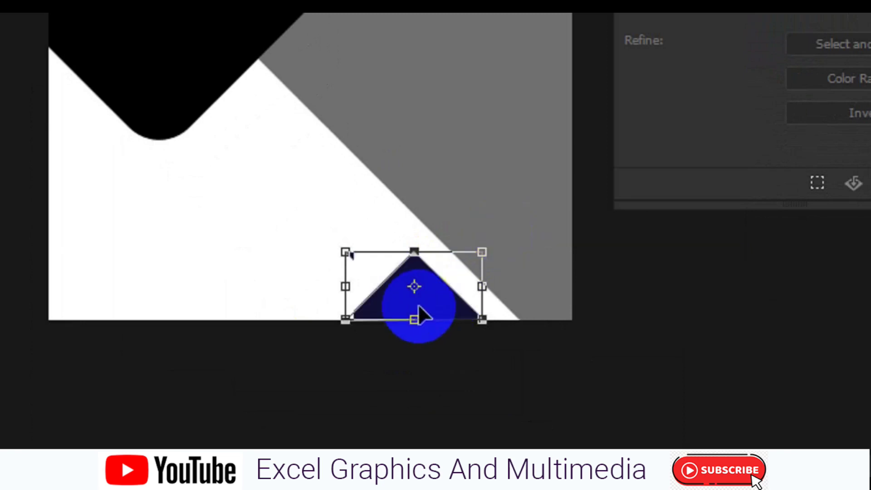
pyautogui.moveTo(420, 312)
pyautogui.mouseDown()
pyautogui.moveTo(505, 314)
pyautogui.moveTo(493, 311)
pyautogui.mouseUp()
pyautogui.press('Return')
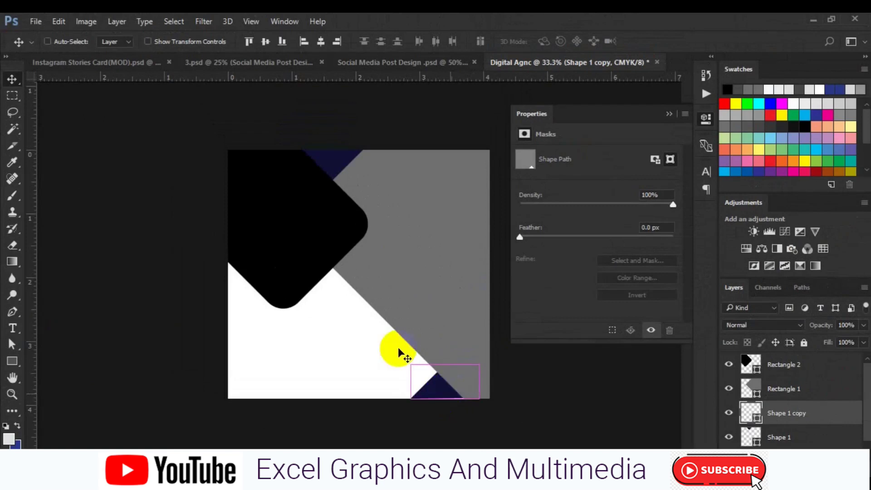
# Step: Re-align the flipped triangle flush with the canvas bottom
pyautogui.hotkey('ctrl', 'a')
pyautogui.click(281, 42)
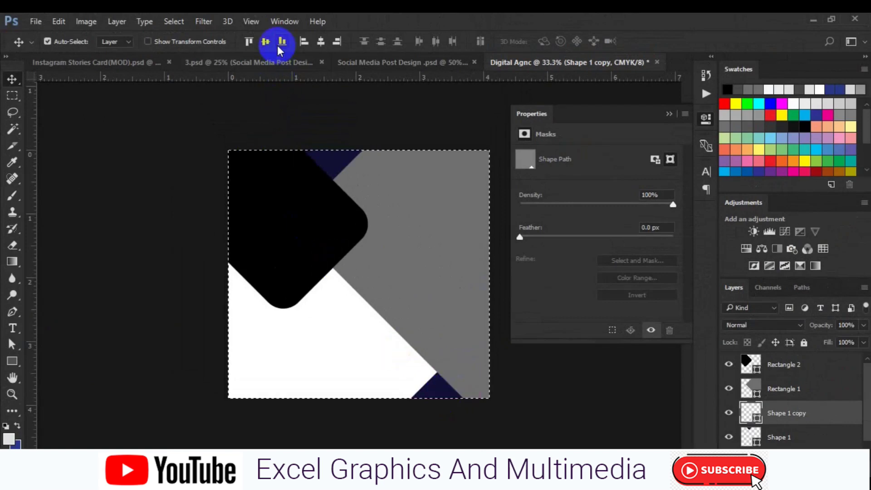
pyautogui.hotkey('ctrl', 'd')
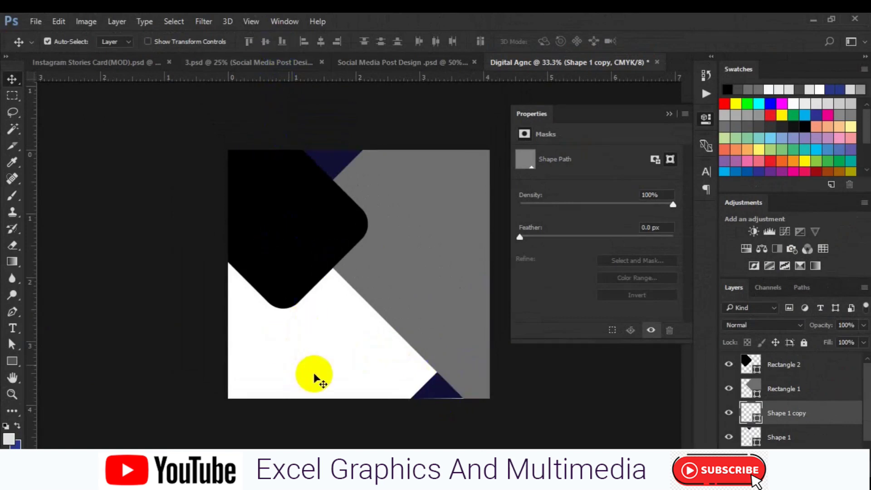
# Step: Embed photo 15851 above Rectangle 1 and enlarge it to about 244%
pyautogui.click(783, 387)
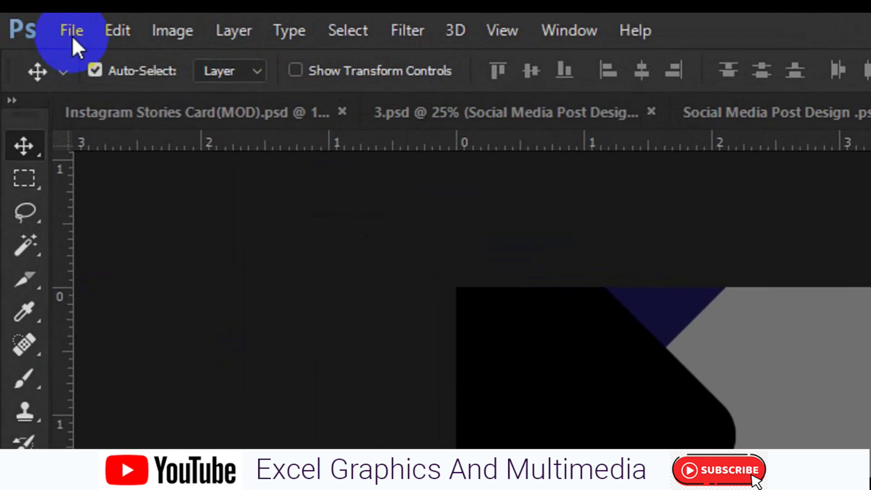
pyautogui.click(72, 36)
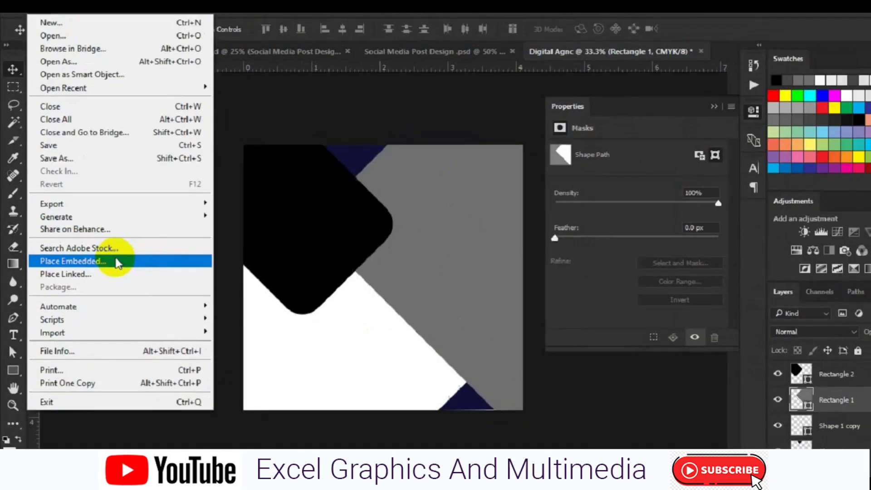
pyautogui.click(108, 255)
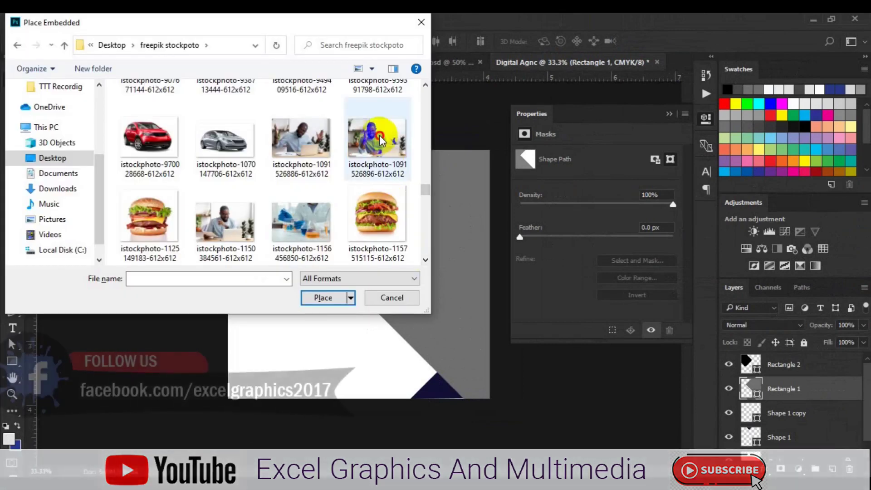
pyautogui.click(377, 139)
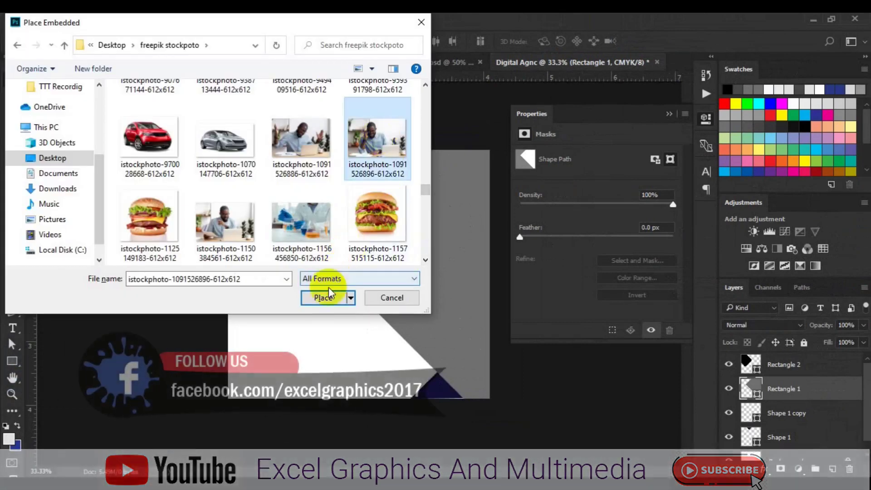
pyautogui.click(329, 297)
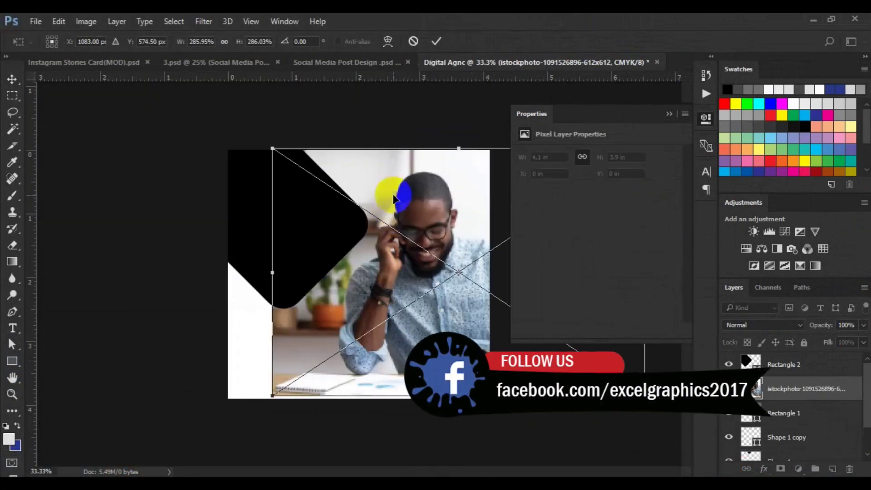
pyautogui.click(413, 41)
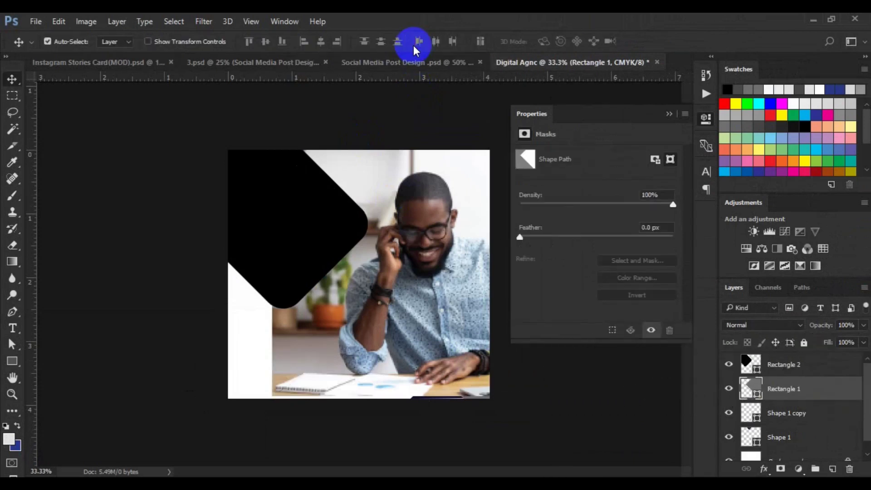
pyautogui.click(36, 22)
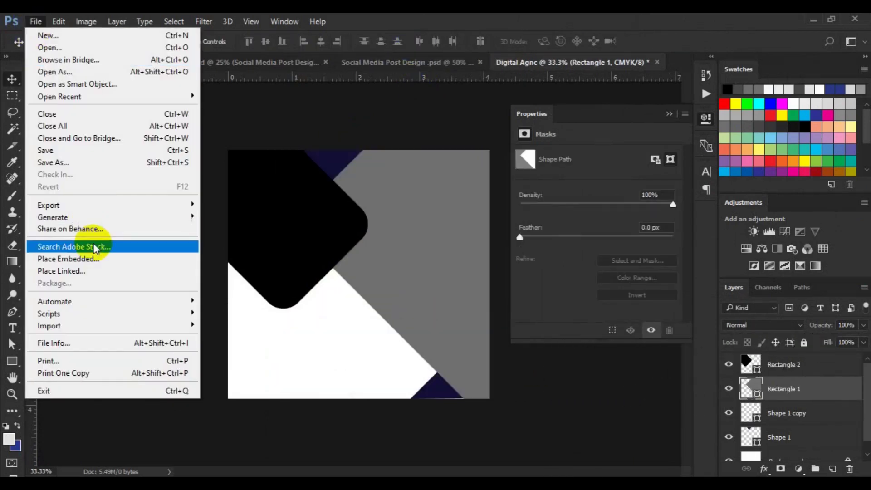
pyautogui.click(98, 259)
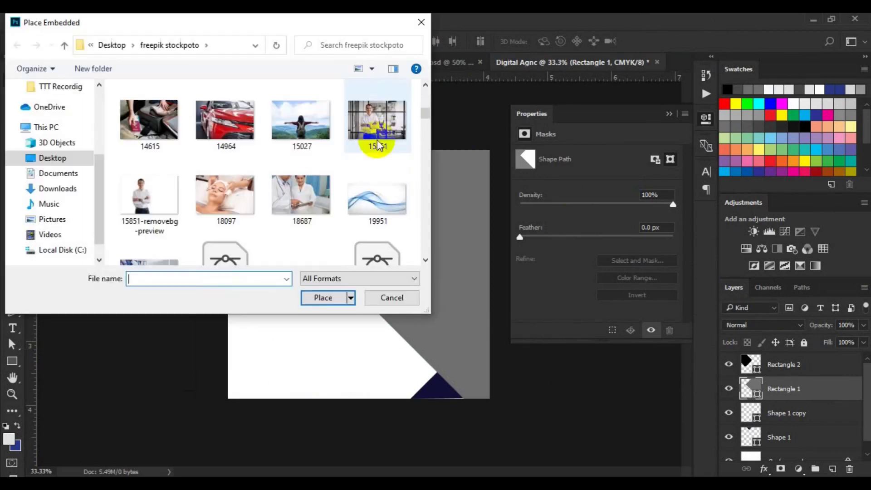
pyautogui.click(377, 131)
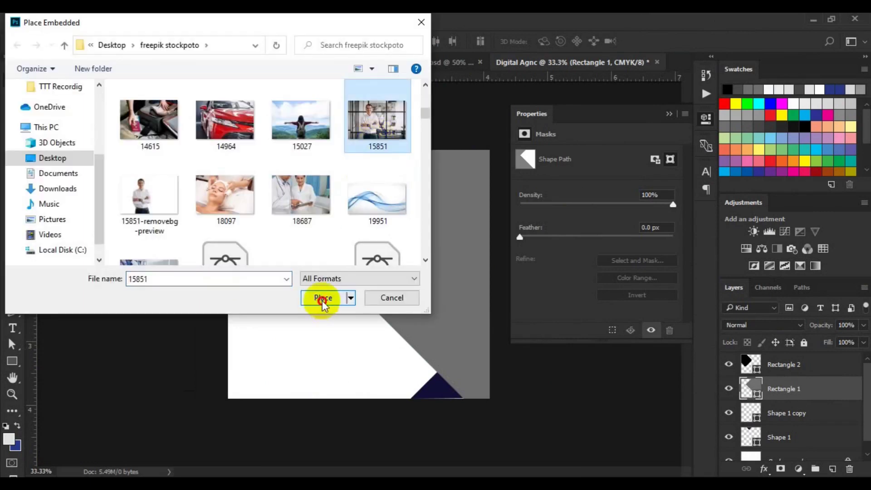
pyautogui.click(322, 299)
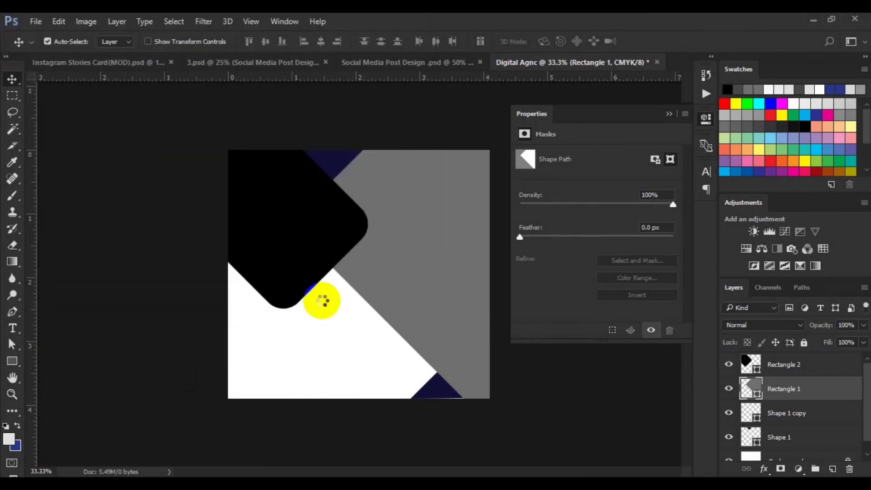
pyautogui.moveTo(441, 327); pyautogui.dragTo(552, 392)
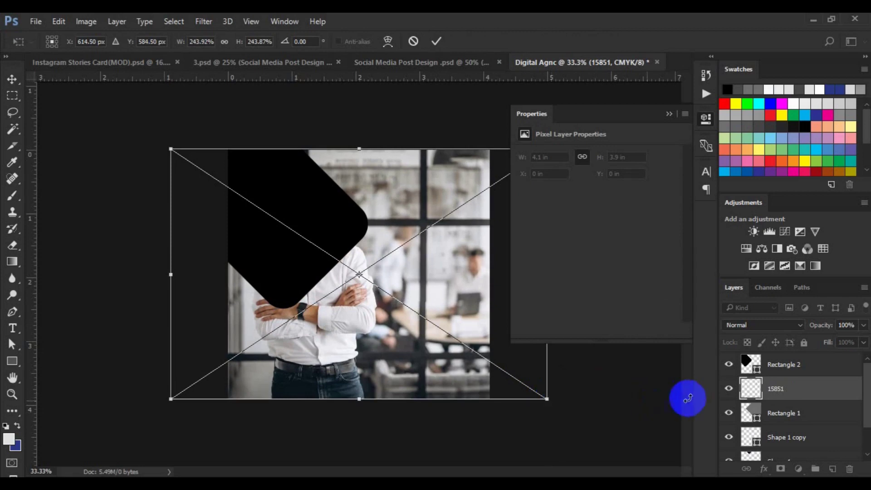
# Step: Clip photo 15851 into the grey shape, shift it right, and save the document
pyautogui.click(438, 43)
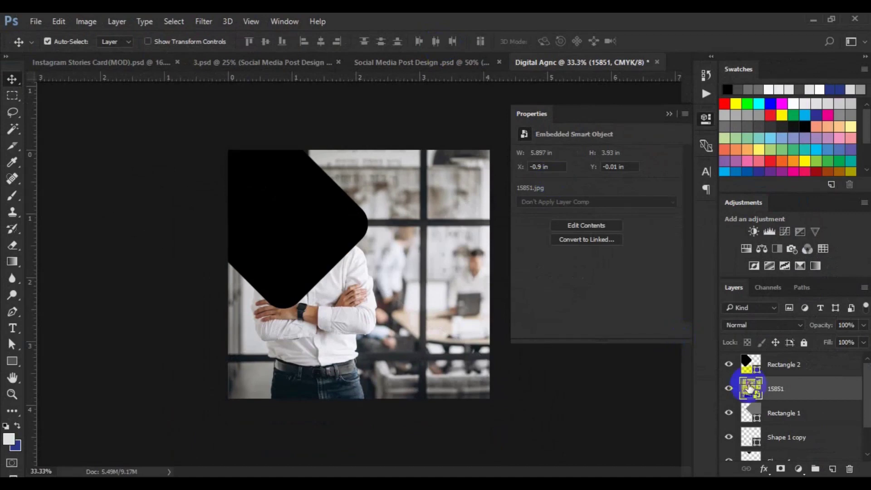
pyautogui.rightClick(775, 393)
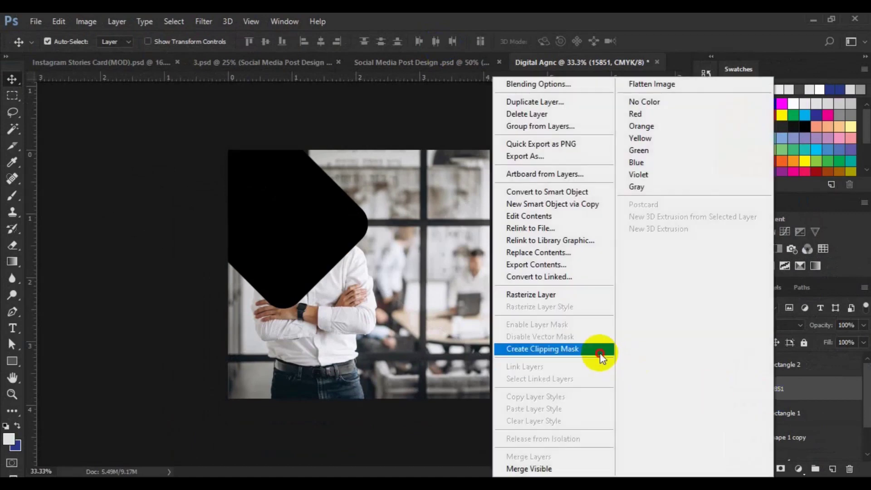
pyautogui.click(604, 349)
pyautogui.moveTo(597, 355)
pyautogui.mouseDown()
pyautogui.moveTo(352, 356)
pyautogui.moveTo(396, 295)
pyautogui.moveTo(499, 299)
pyautogui.mouseUp()
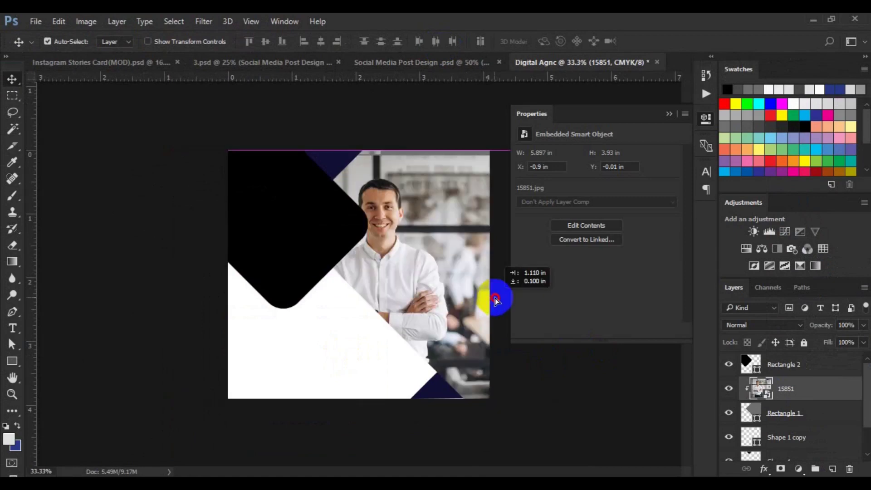
pyautogui.moveTo(498, 300); pyautogui.dragTo(504, 298)
pyautogui.click(437, 390)
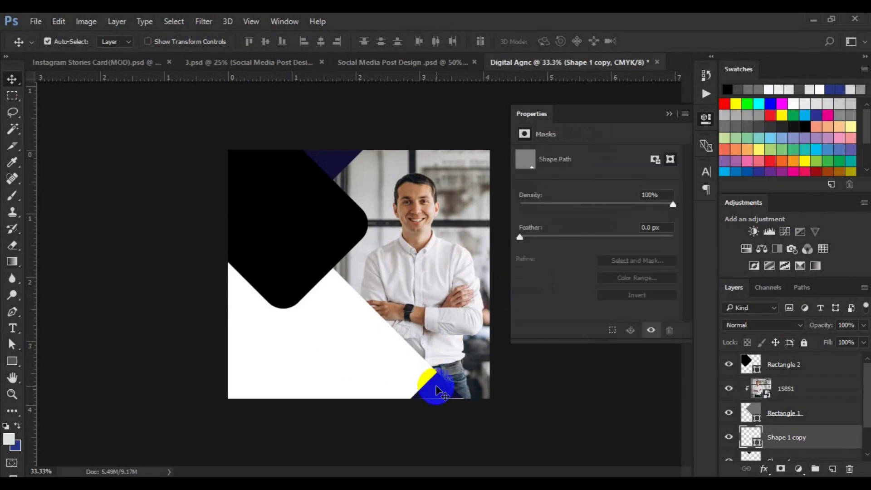
pyautogui.hotkey('ctrl', 's')
pyautogui.click(750, 442)
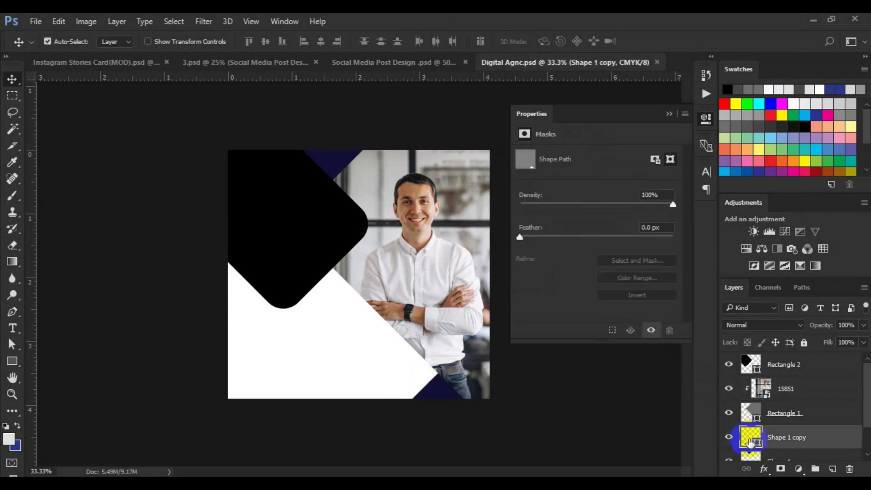
# Step: Fill both small corner triangles with golden yellow
pyautogui.click(703, 304)
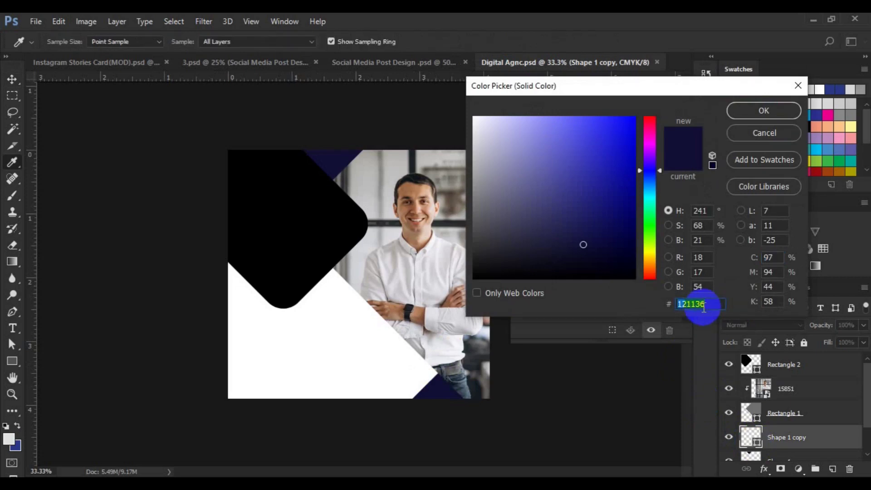
pyautogui.hotkey('ctrl', 'v')
pyautogui.click(764, 111)
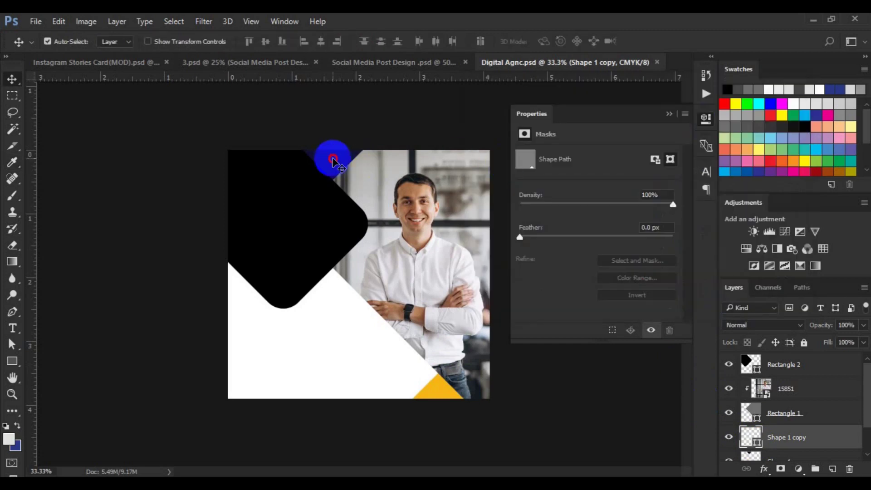
pyautogui.click(759, 454)
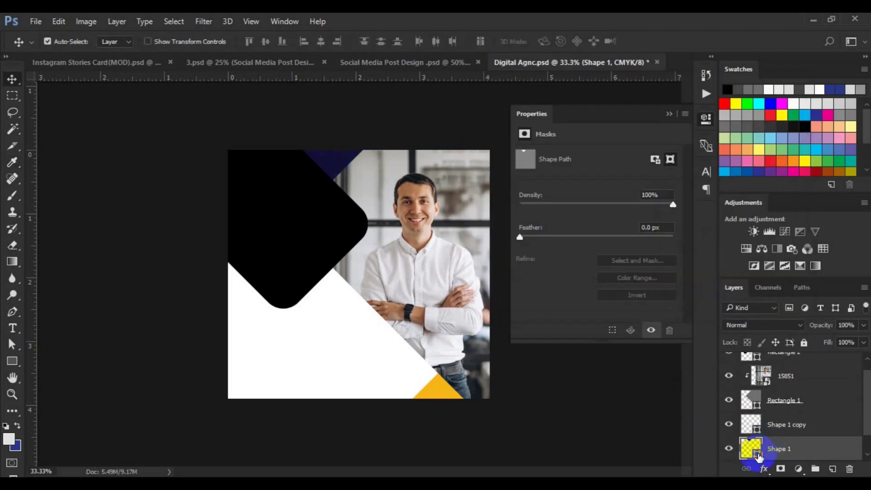
pyautogui.doubleClick(758, 454)
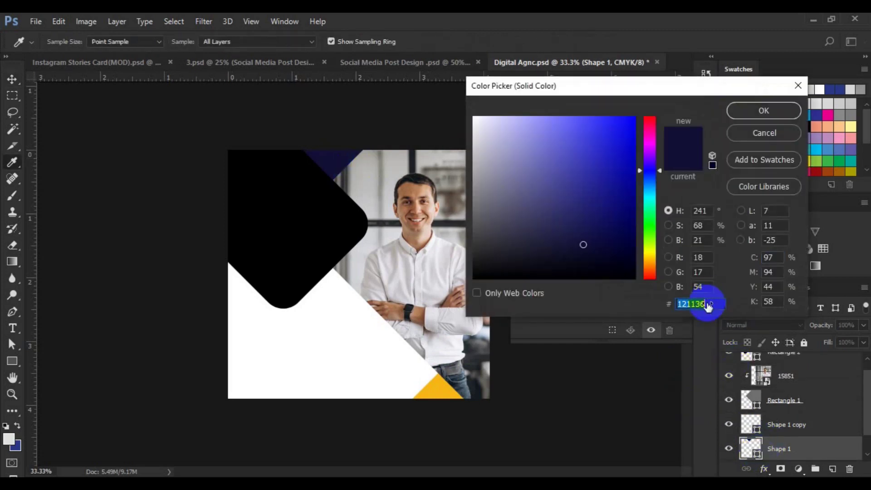
pyautogui.hotkey('ctrl', 'v')
pyautogui.click(753, 117)
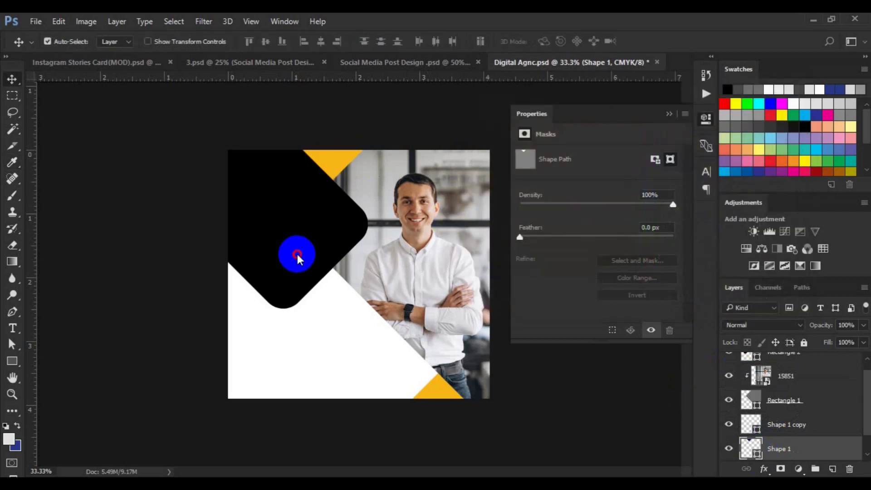
# Step: Recolour the large black rounded shape purple, #5c3594
pyautogui.click(297, 258)
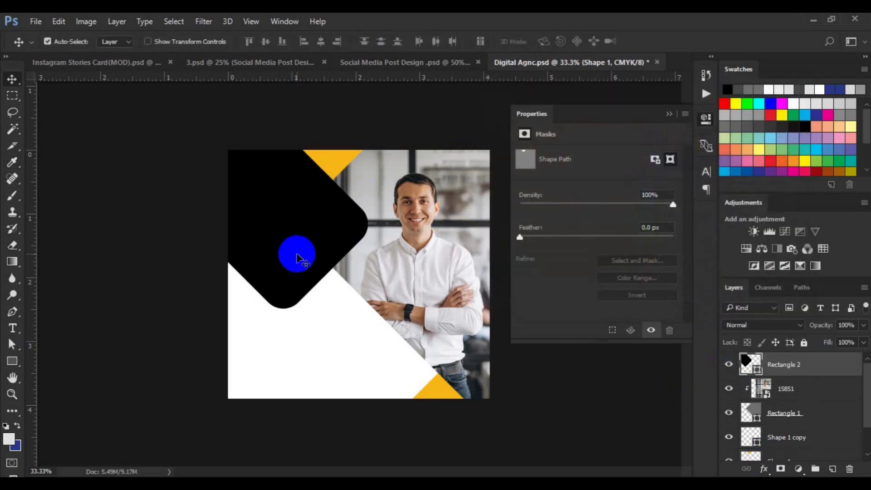
pyautogui.doubleClick(757, 372)
pyautogui.doubleClick(692, 305)
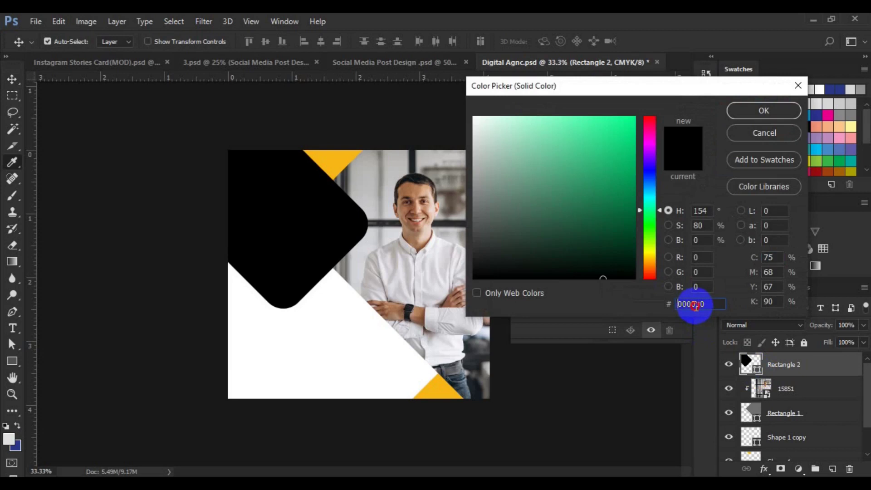
pyautogui.hotkey('ctrl', 'v')
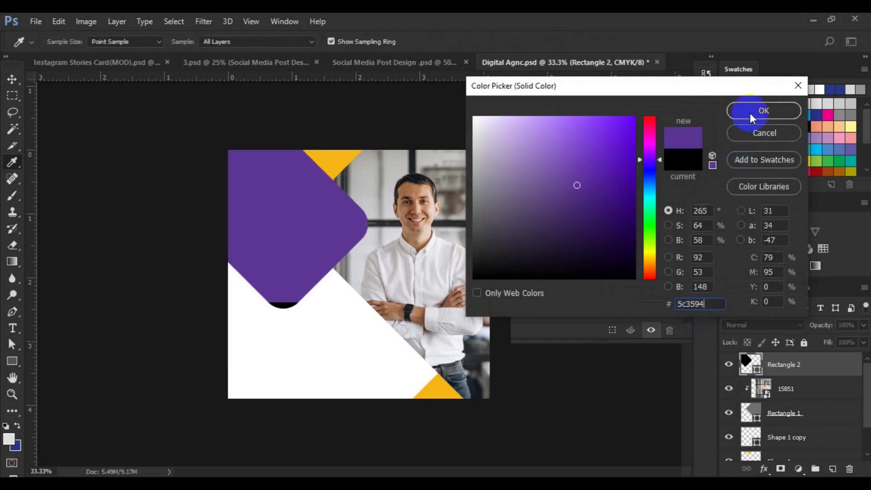
pyautogui.click(750, 113)
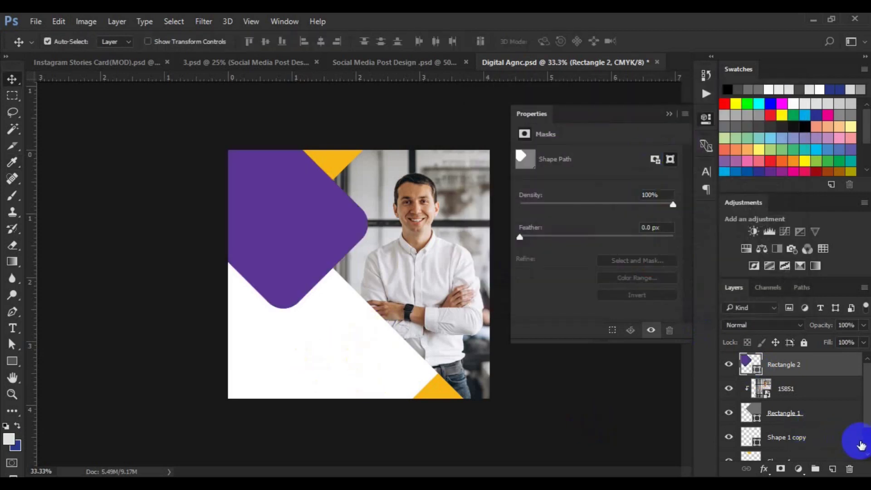
pyautogui.scroll(-2, 868, 448)
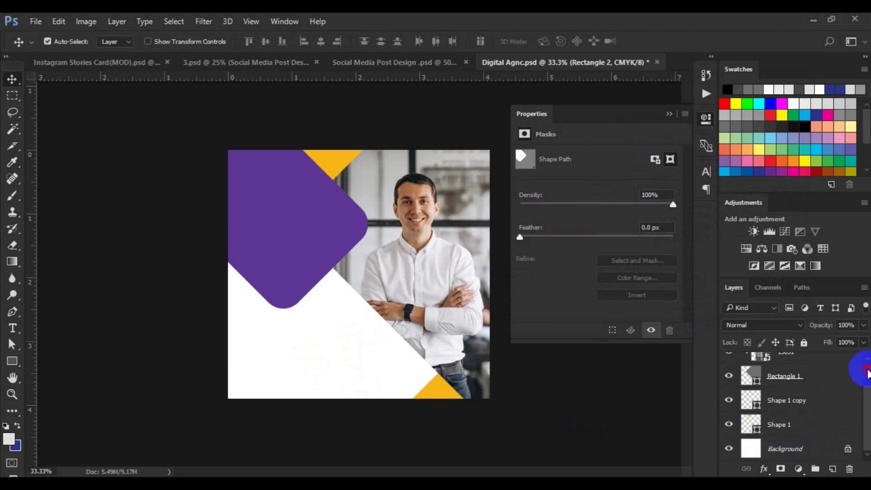
pyautogui.scroll(2, 856, 364)
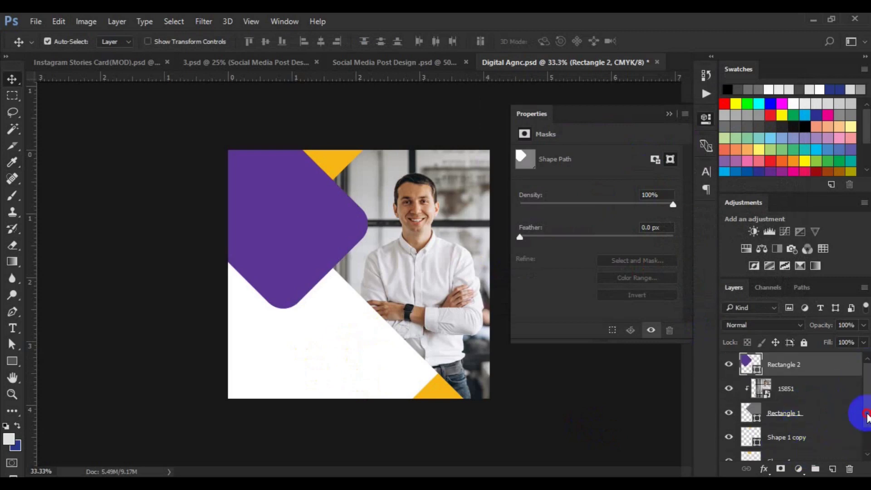
# Step: Add a layer above the 15851 photo and draw a button rectangle below the purple shape
pyautogui.scroll(-2, 868, 442)
pyautogui.scroll(1, 867, 440)
pyautogui.scroll(1, 857, 418)
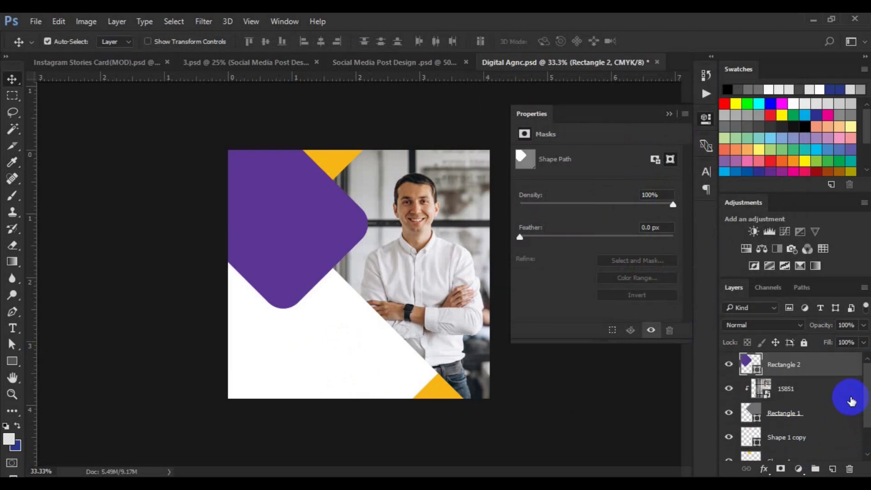
pyautogui.click(797, 389)
pyautogui.click(833, 469)
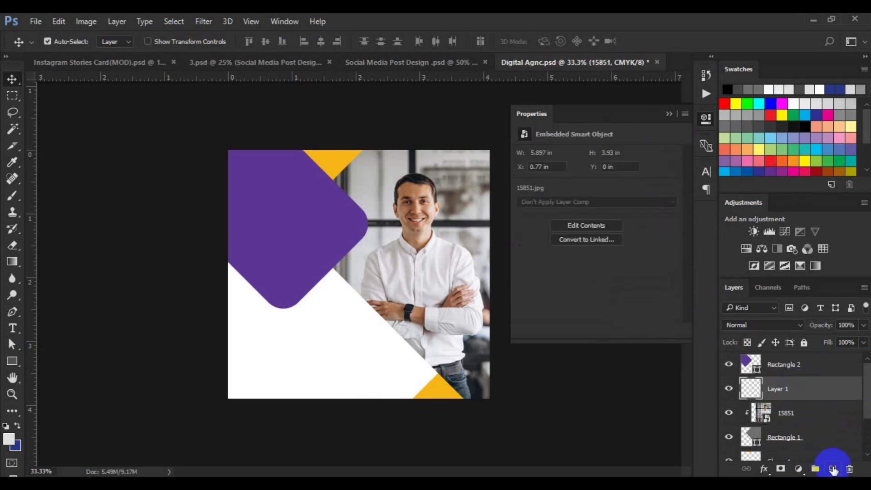
pyautogui.click(12, 363)
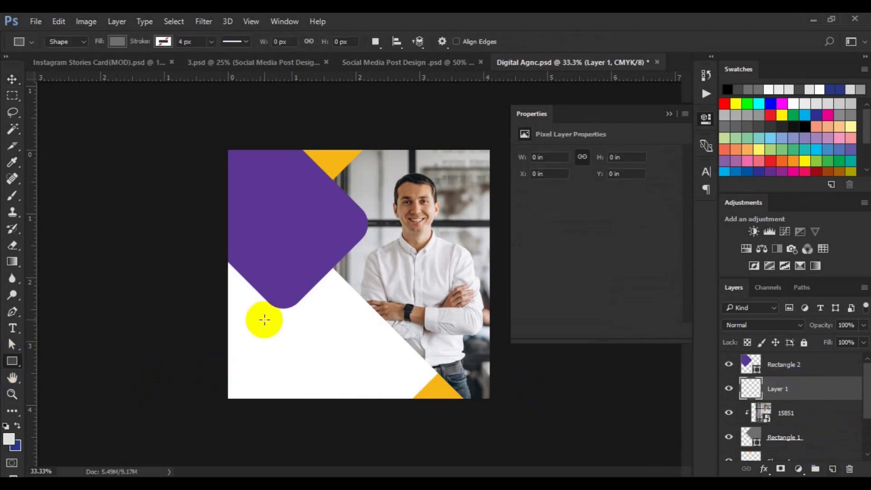
pyautogui.moveTo(254, 313); pyautogui.dragTo(335, 333)
# Step: Round the rectangle's corners to 49.5 px, making a pill shape
pyautogui.click(535, 240)
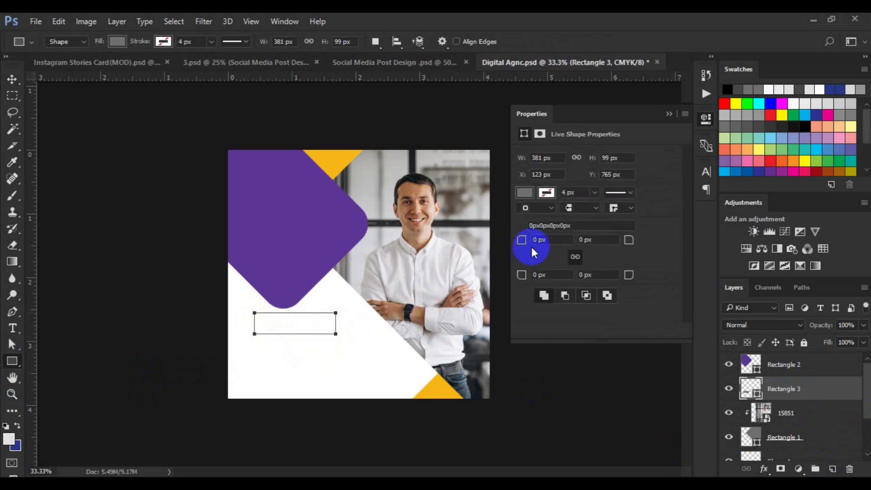
pyautogui.moveTo(535, 244); pyautogui.dragTo(611, 251)
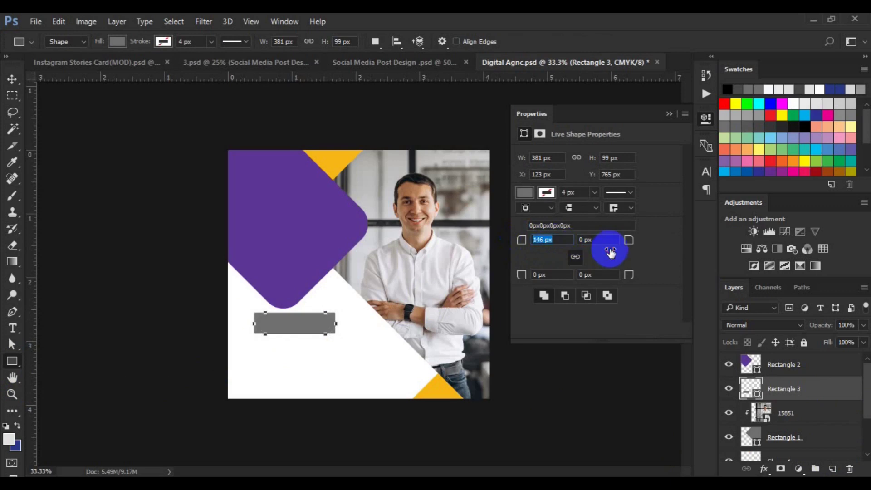
pyautogui.click(172, 243)
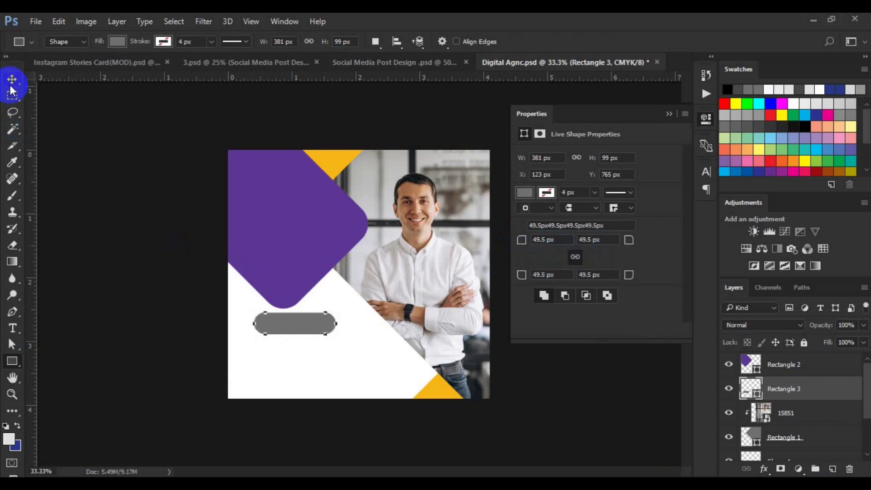
pyautogui.press('v')
pyautogui.click(757, 398)
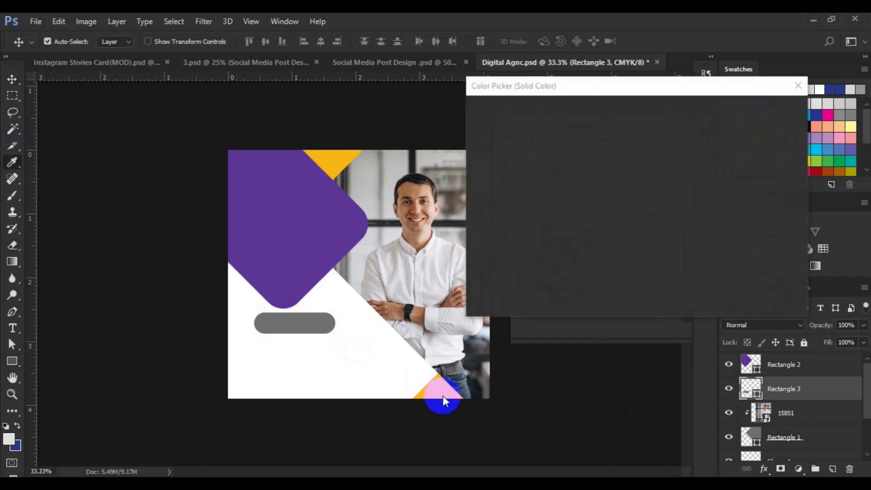
# Step: Fill the pill with the triangles' yellow and move it under the purple shape's point
pyautogui.click(443, 395)
pyautogui.click(762, 111)
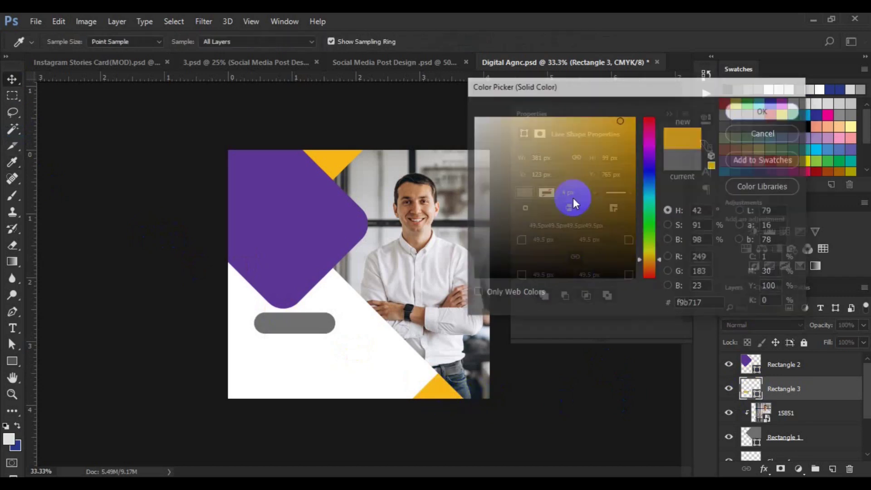
pyautogui.click(303, 320)
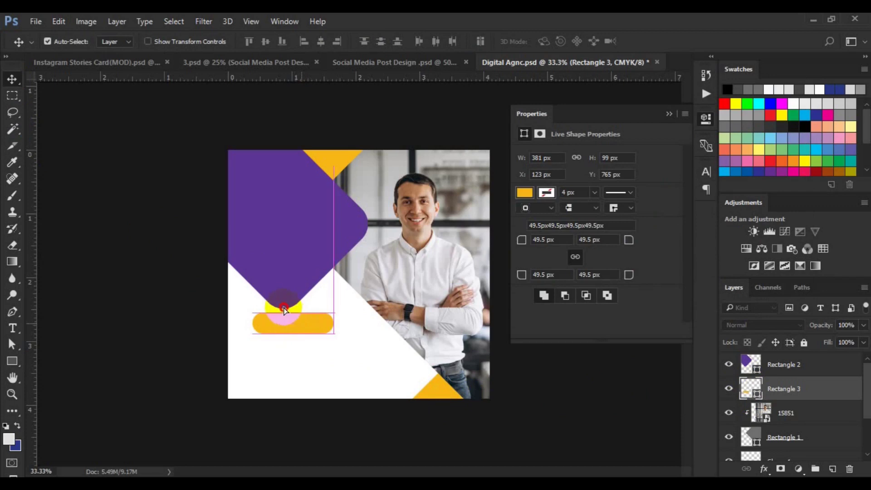
pyautogui.moveTo(286, 313); pyautogui.dragTo(292, 309)
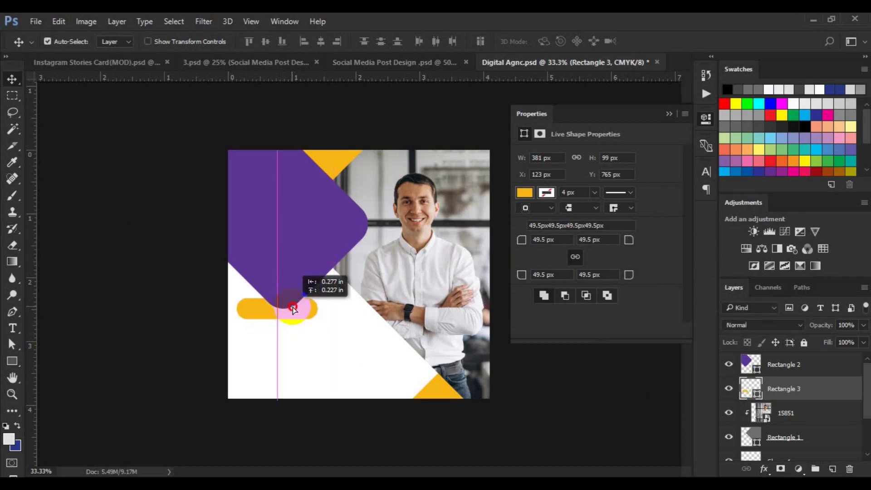
pyautogui.moveTo(293, 309); pyautogui.dragTo(285, 309)
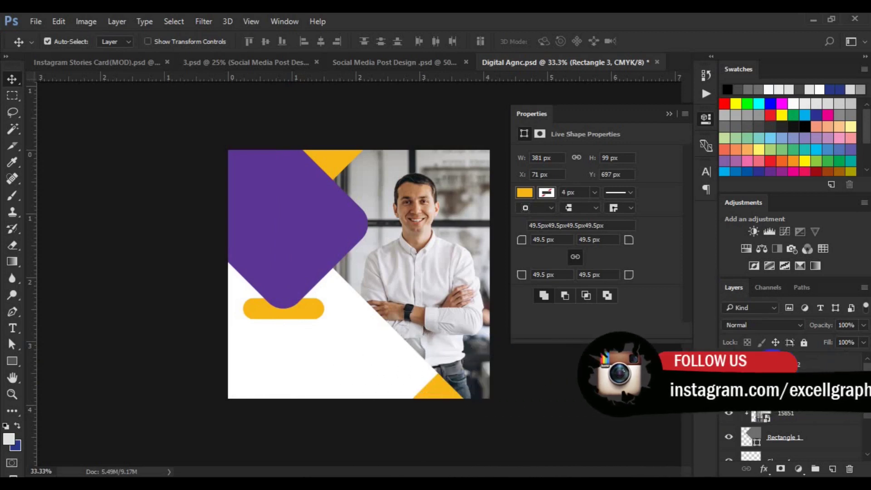
# Step: Stack the pill's layer above the purple shape and add a new empty layer
pyautogui.moveTo(773, 386); pyautogui.dragTo(776, 360)
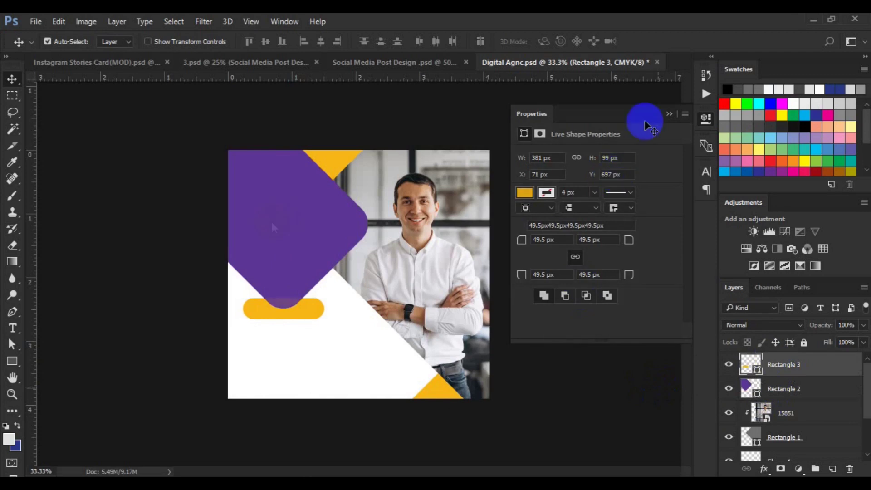
pyautogui.click(669, 114)
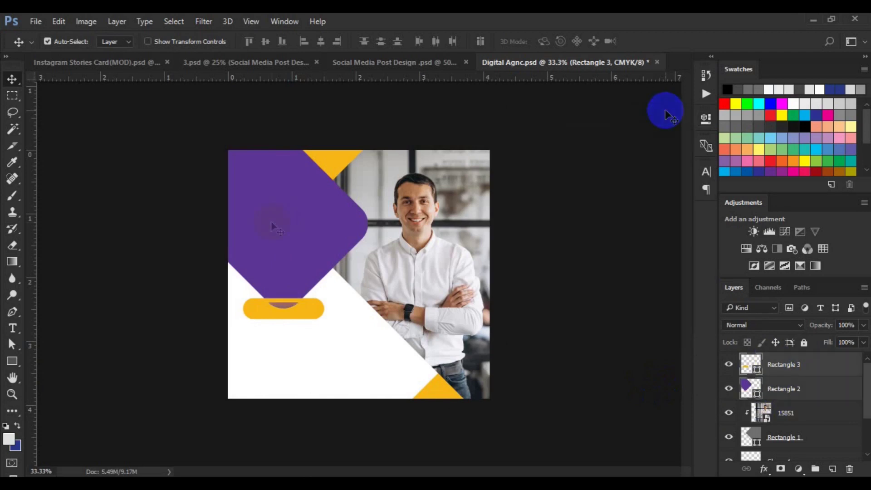
pyautogui.click(832, 469)
pyautogui.click(13, 327)
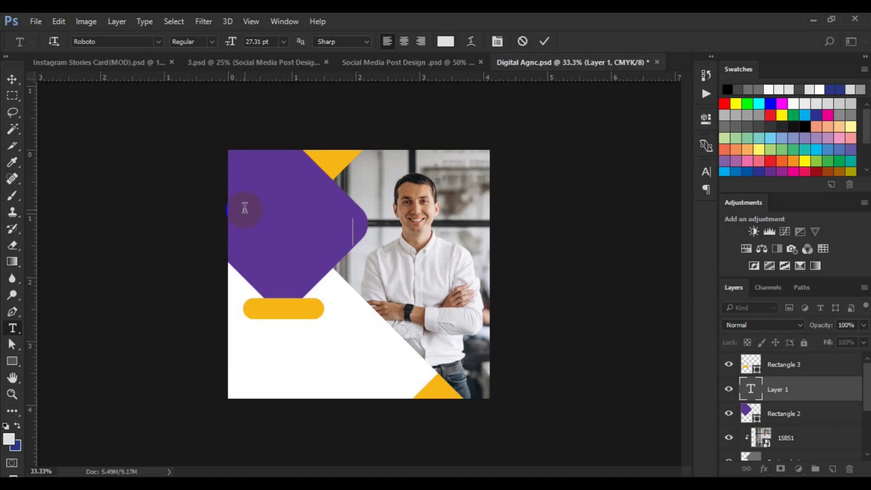
# Step: Enter the 'Digital Marketing Agency' heading with 'Marketing' bold in yellow #f9b717
pyautogui.write('Digital Marketing')
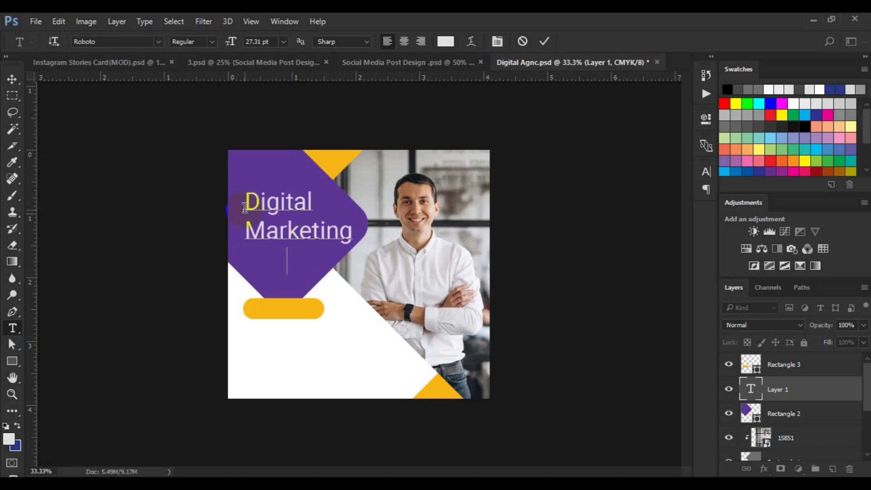
pyautogui.doubleClick(253, 233)
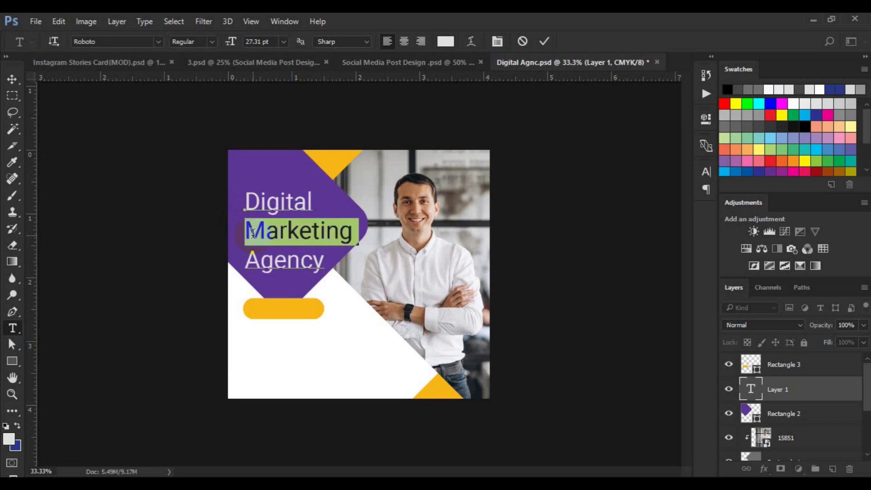
pyautogui.click(210, 42)
pyautogui.click(204, 125)
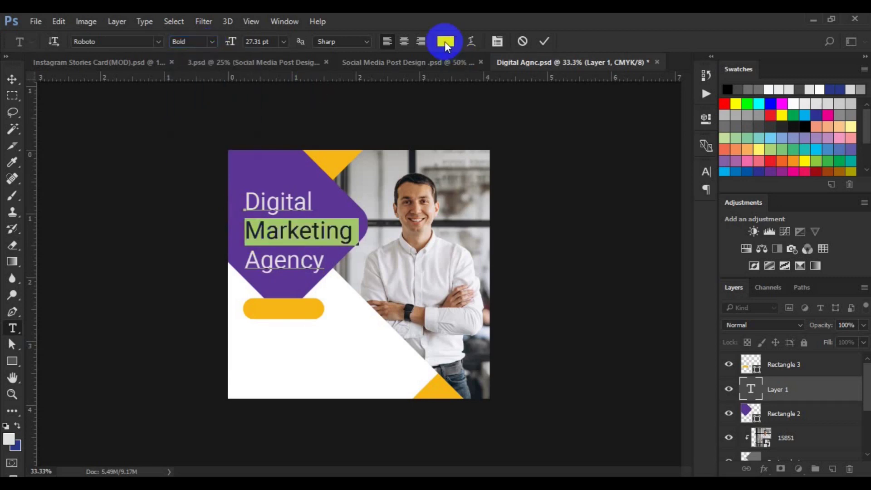
pyautogui.click(445, 43)
pyautogui.click(278, 308)
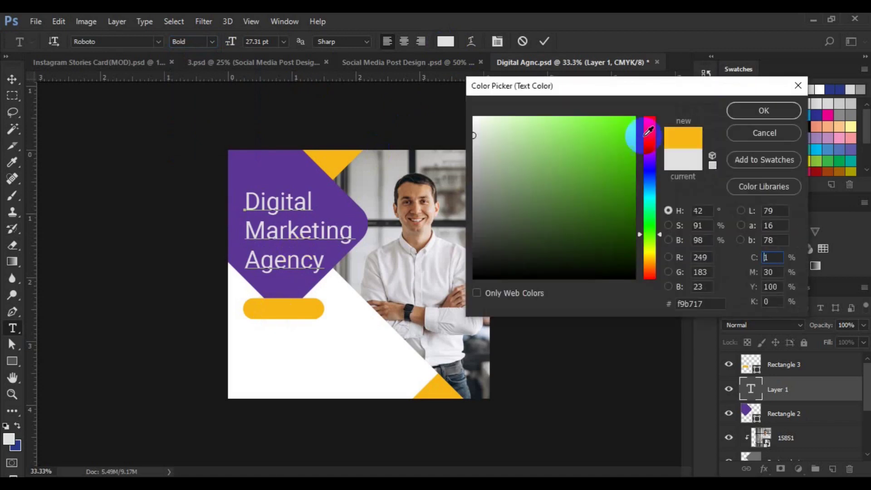
pyautogui.click(738, 112)
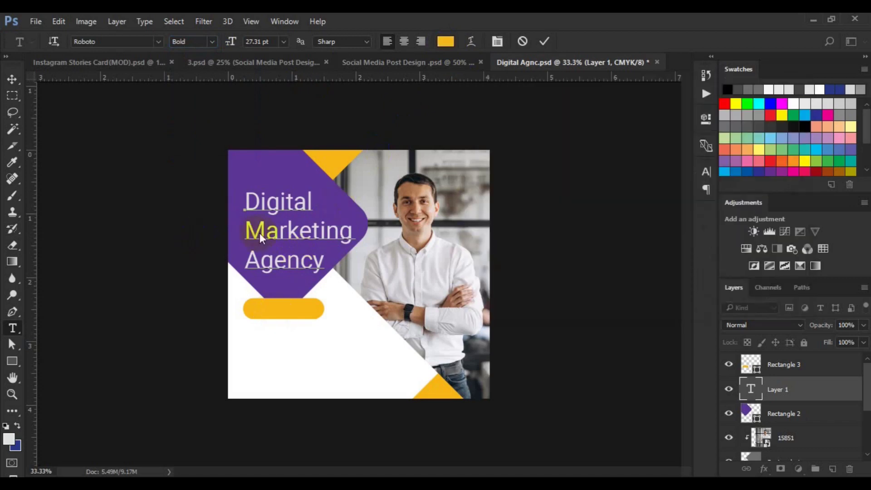
pyautogui.click(268, 233)
pyautogui.hotkey('ctrl', 'a')
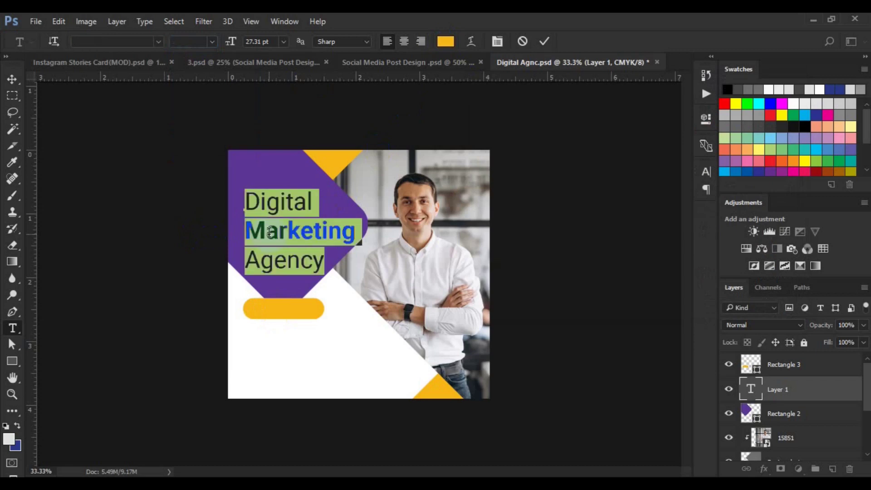
pyautogui.hotkey('ctrl', 't')
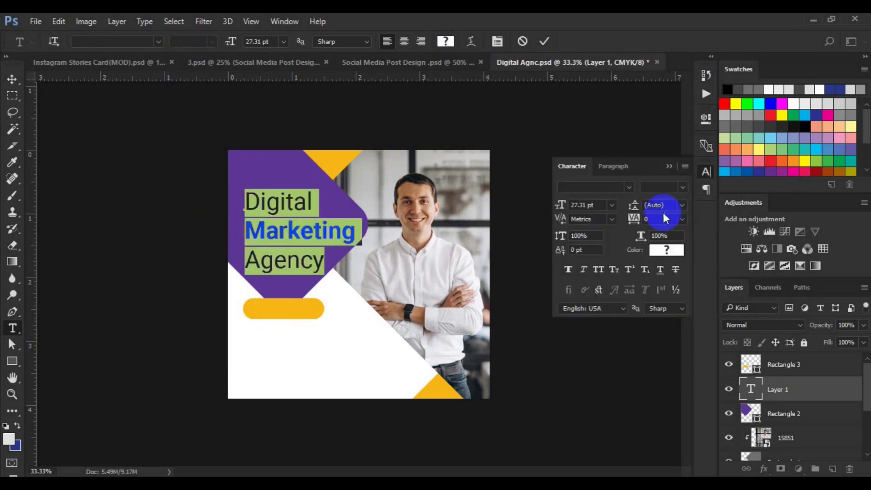
# Step: Set the heading's line spacing to 26 pt
pyautogui.click(683, 205)
pyautogui.click(685, 346)
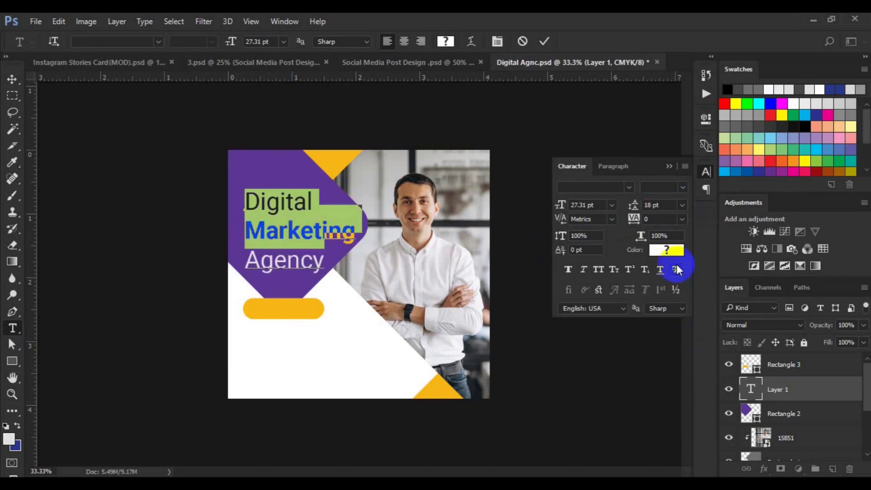
pyautogui.click(682, 205)
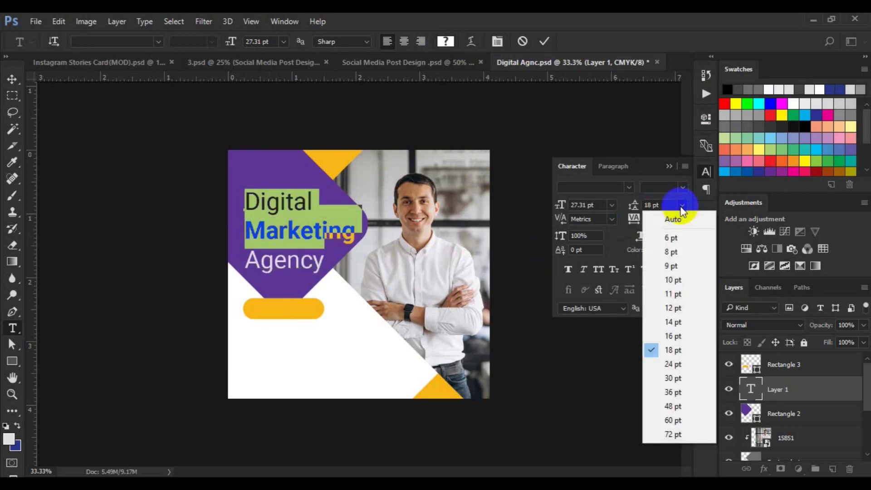
pyautogui.click(682, 366)
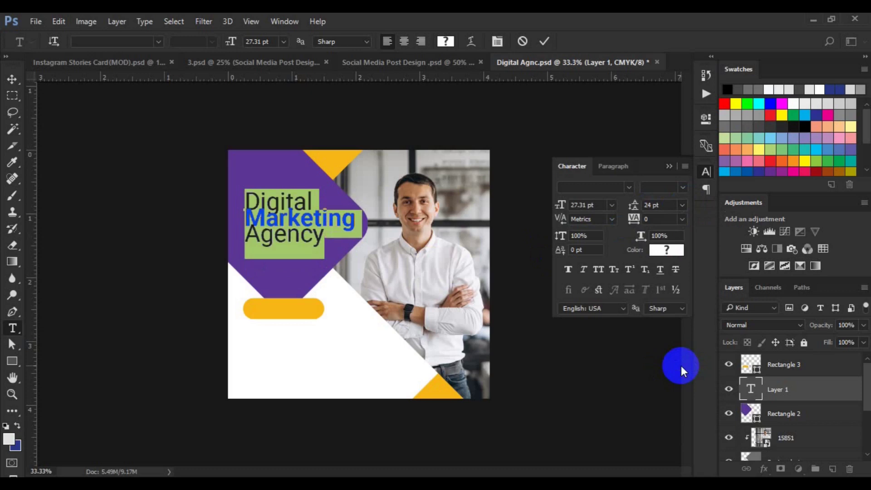
pyautogui.click(682, 205)
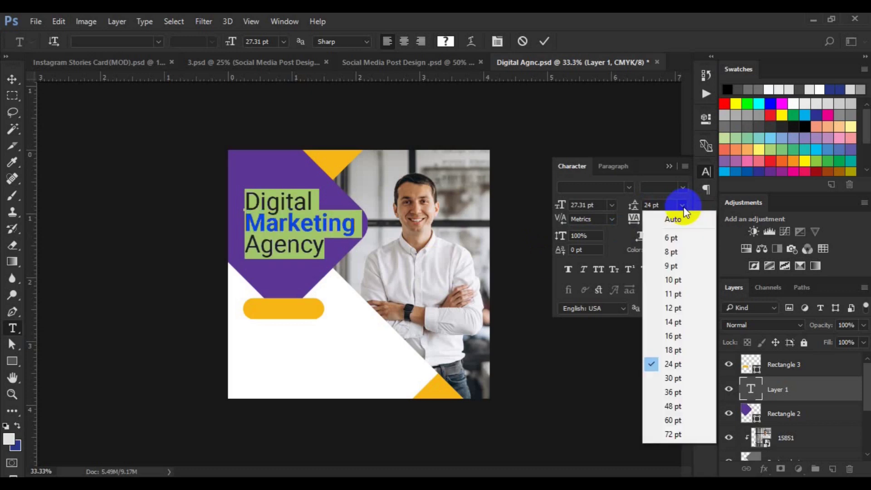
pyautogui.press('Escape')
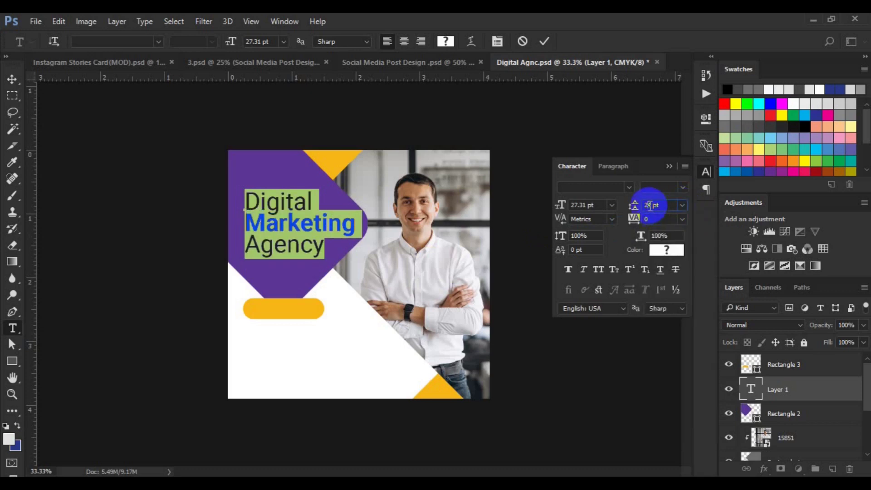
pyautogui.press('Up')
pyautogui.press('Up')
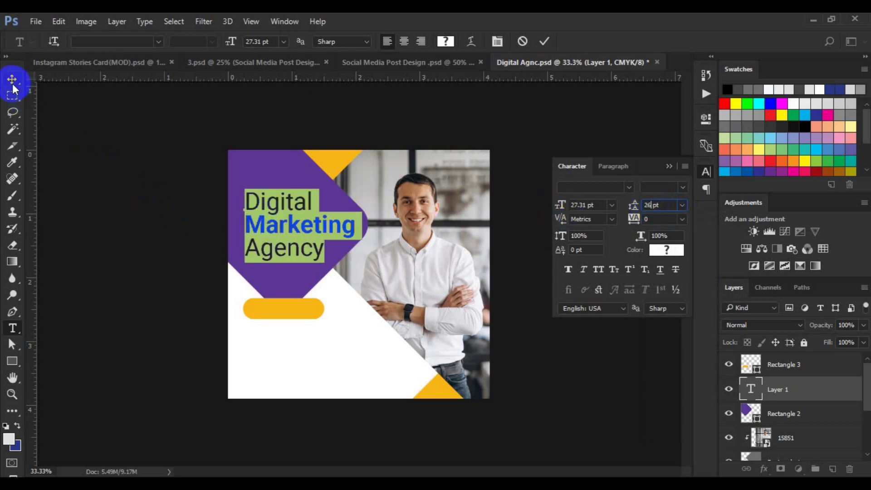
# Step: Commit the heading and shift it up and left on the purple shape
pyautogui.hotkey('ctrl', 'h')
pyautogui.click(183, 174)
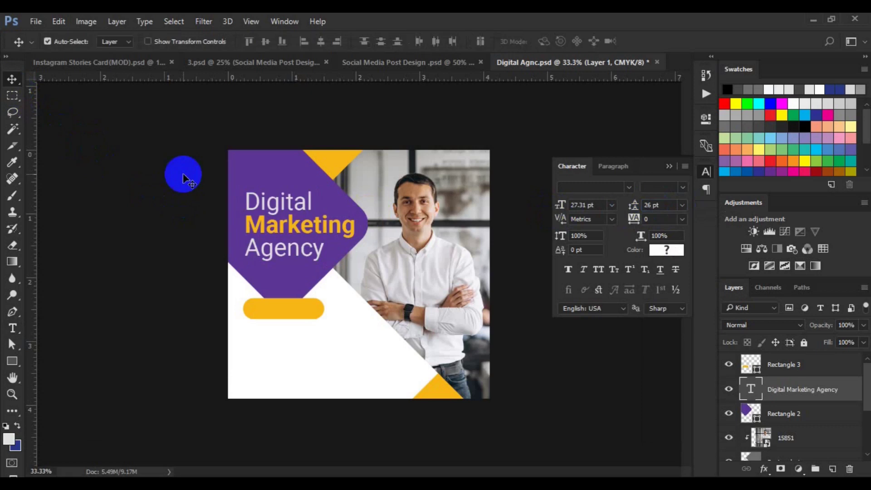
pyautogui.moveTo(265, 224); pyautogui.dragTo(276, 221)
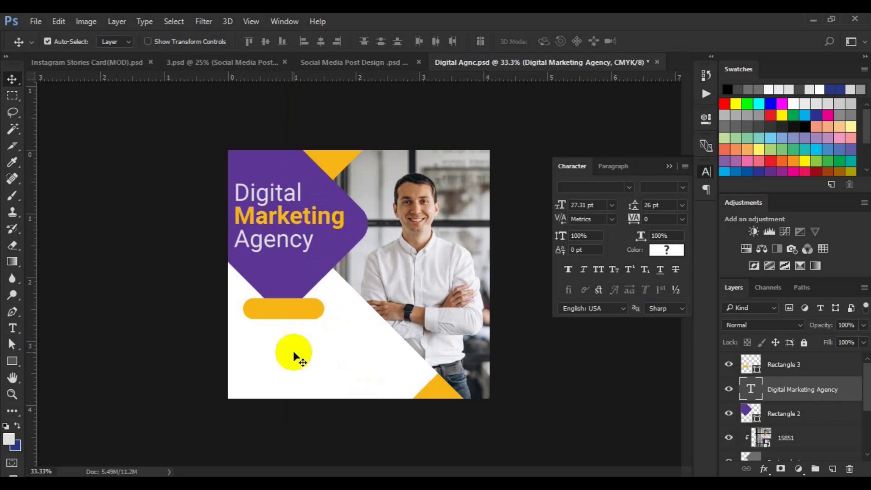
# Step: Set the Type tool to 12 pt and add a new empty layer for the tagline
pyautogui.click(217, 305)
pyautogui.click(12, 327)
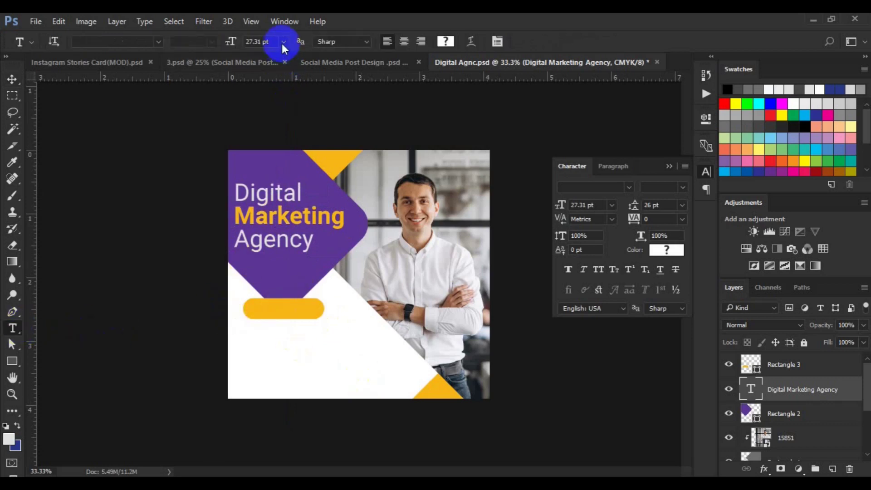
pyautogui.click(282, 43)
pyautogui.click(285, 144)
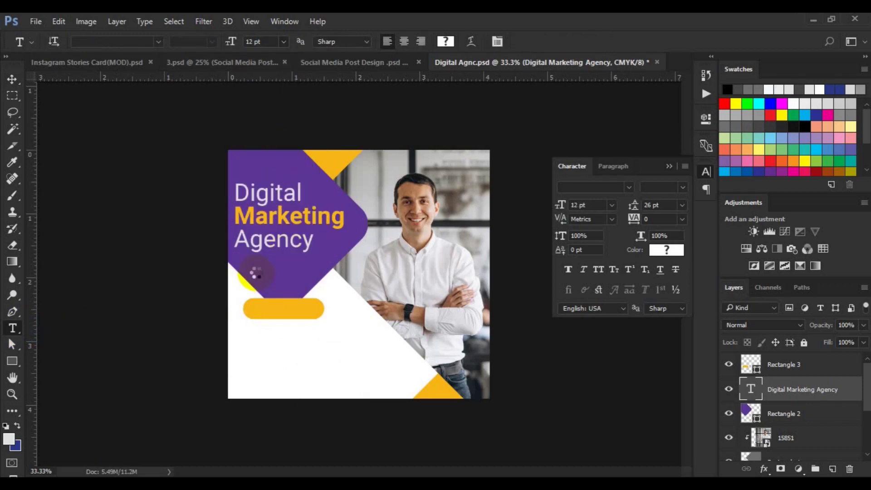
pyautogui.click(833, 469)
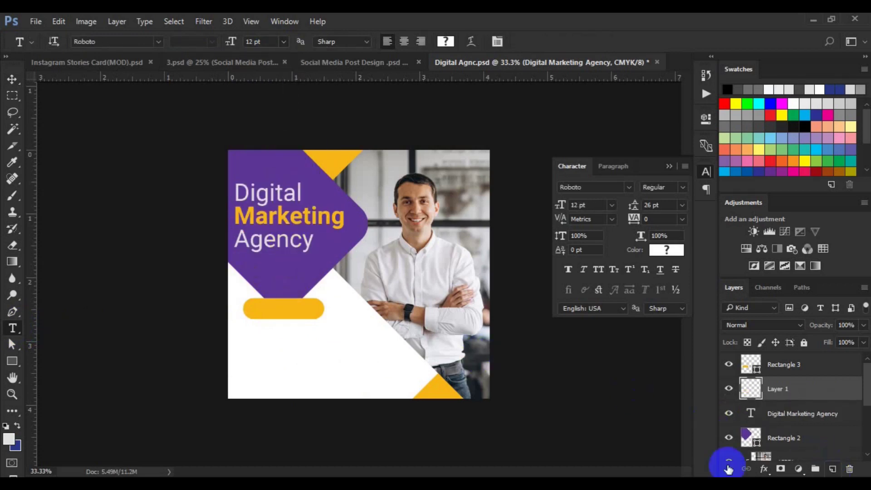
# Step: Type the 'Accelerate Your Online Presence' tagline below the heading with auto leading
pyautogui.click(261, 264)
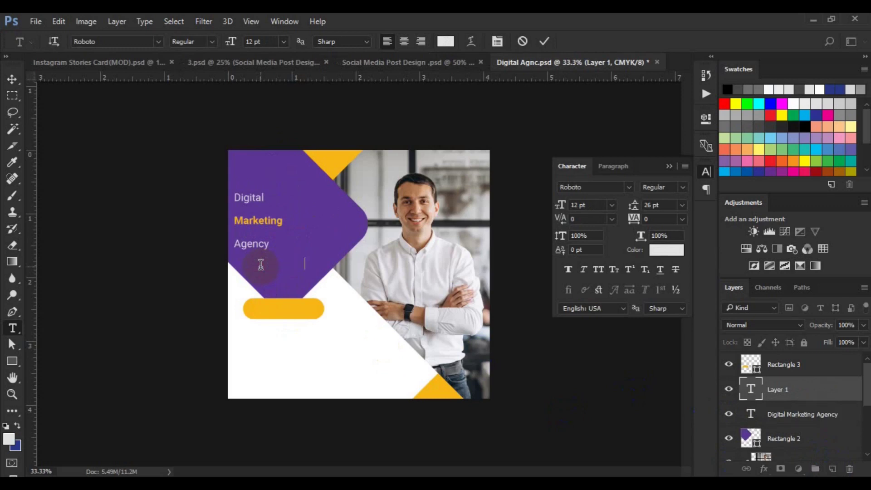
pyautogui.write('Accelerate')
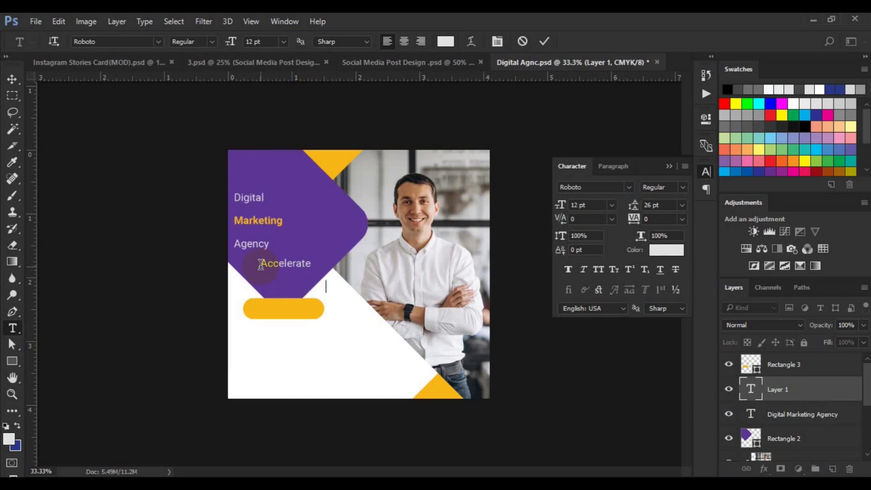
pyautogui.moveTo(261, 263); pyautogui.dragTo(341, 289)
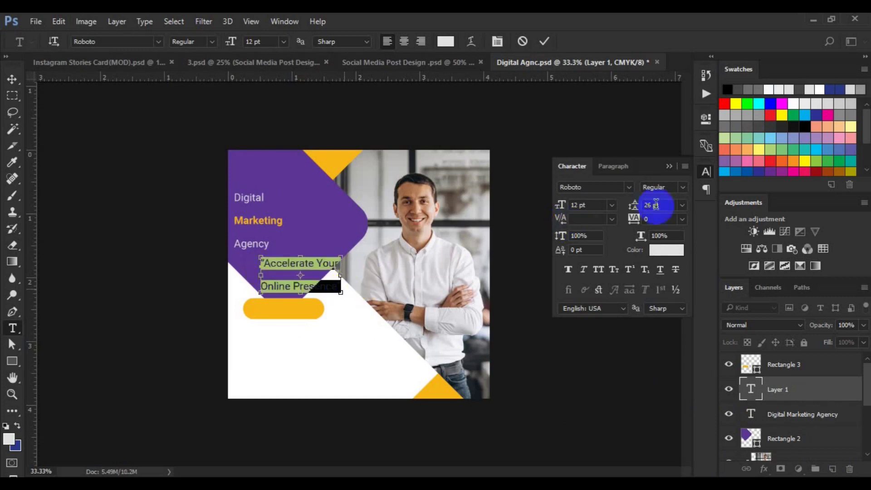
pyautogui.click(682, 206)
pyautogui.click(683, 222)
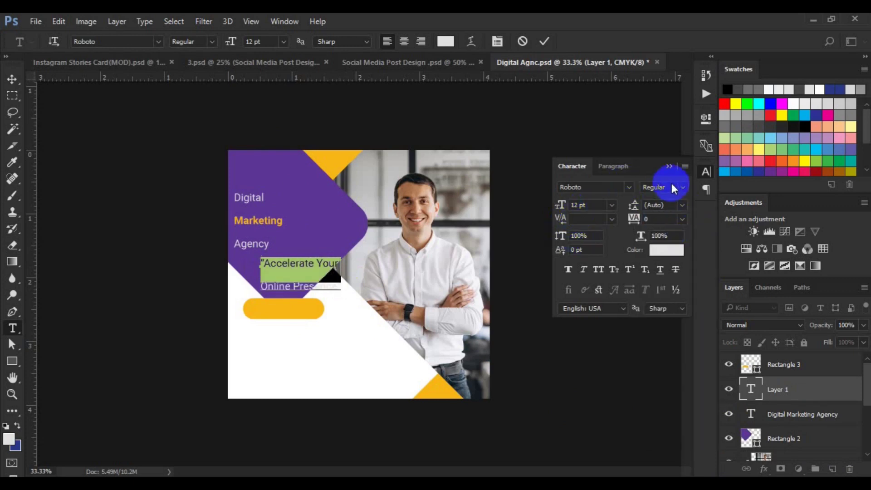
pyautogui.click(682, 188)
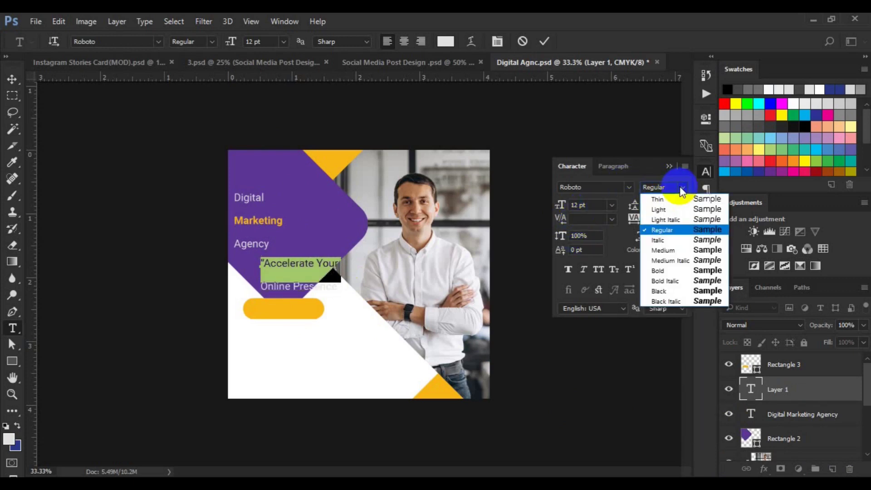
pyautogui.click(14, 77)
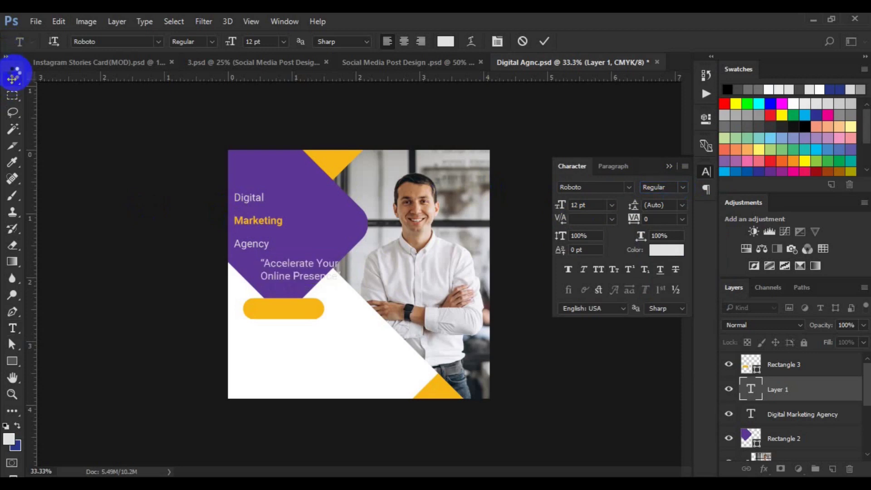
# Step: Step backward three times to remove the tagline and restore the larger heading
pyautogui.click(47, 41)
pyautogui.click(59, 22)
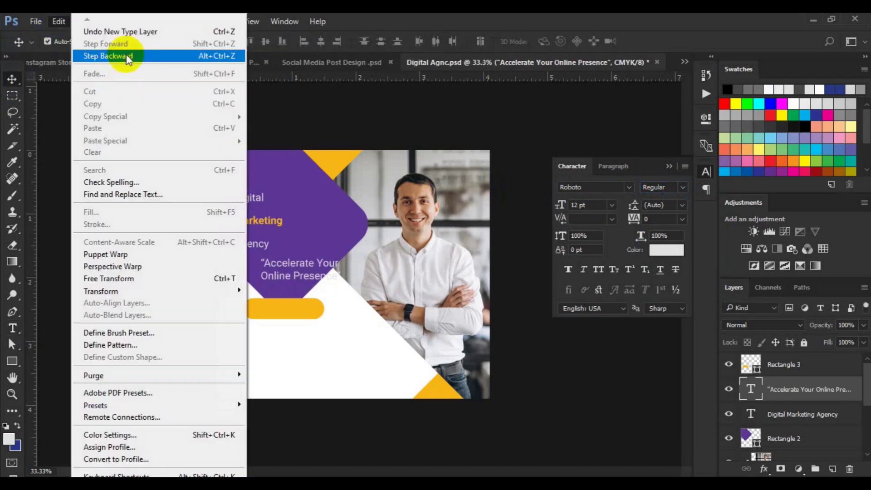
pyautogui.click(116, 55)
pyautogui.click(59, 21)
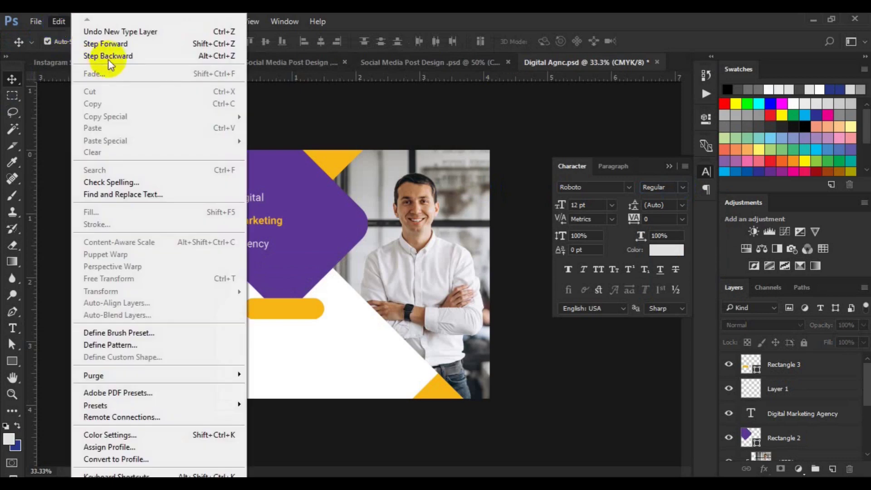
pyautogui.click(112, 54)
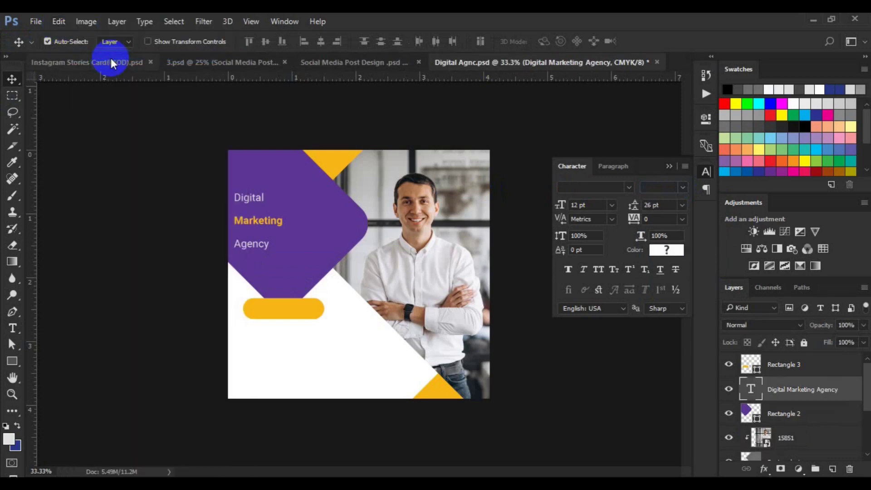
pyautogui.click(58, 23)
pyautogui.click(92, 54)
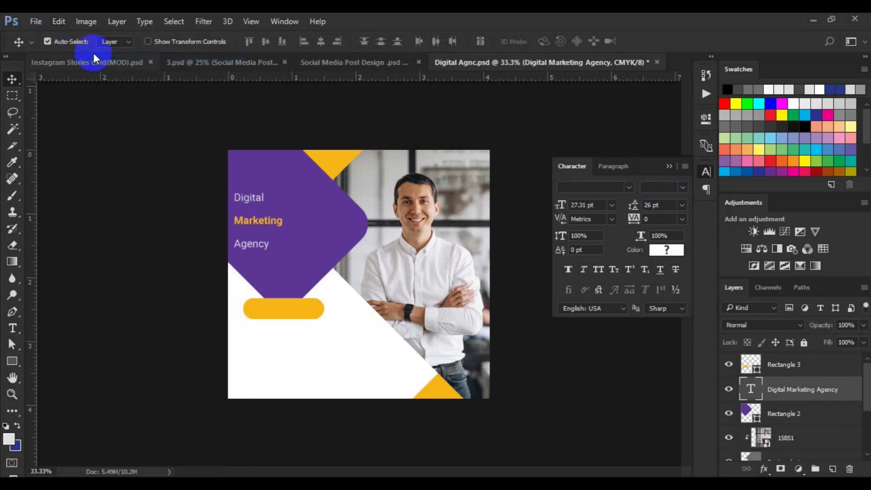
# Step: Start a new 9 pt italic text block for the tagline below the heading
pyautogui.click(833, 468)
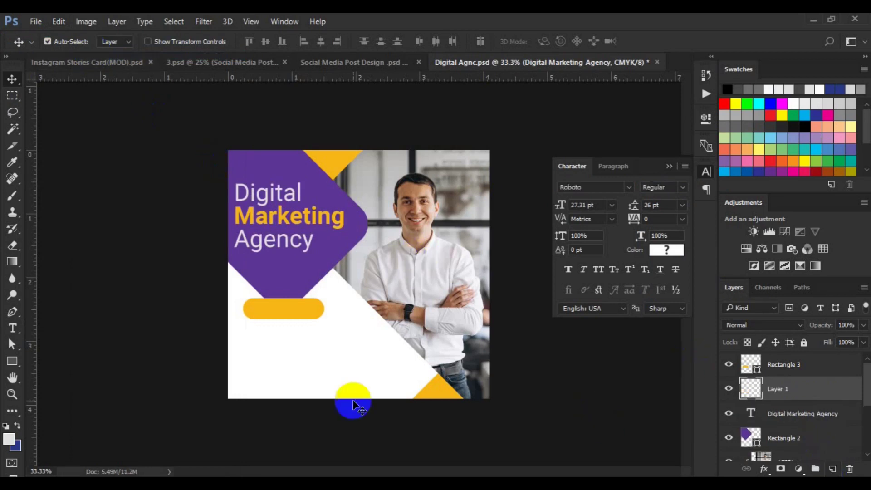
pyautogui.click(12, 328)
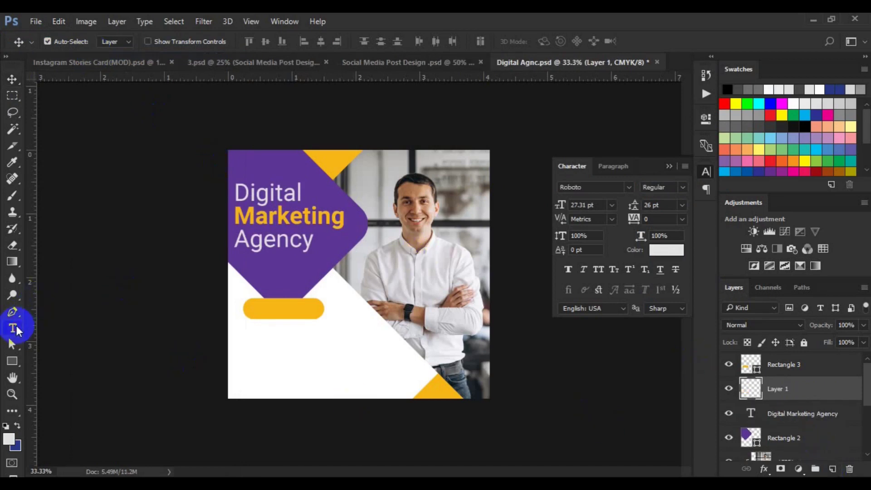
pyautogui.click(255, 264)
pyautogui.click(284, 41)
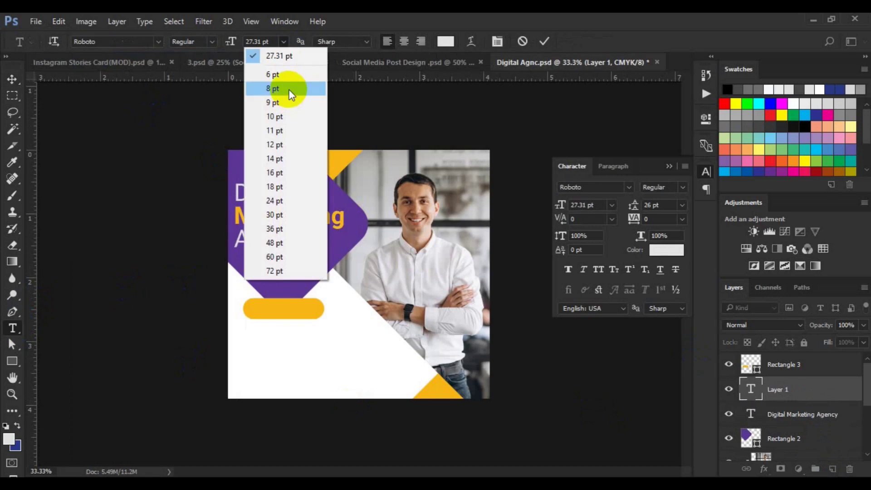
pyautogui.click(290, 107)
pyautogui.click(210, 43)
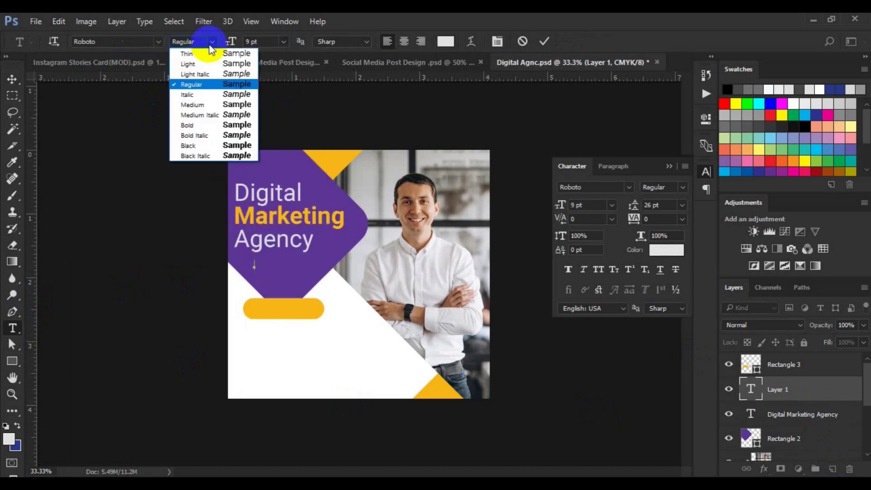
pyautogui.click(229, 95)
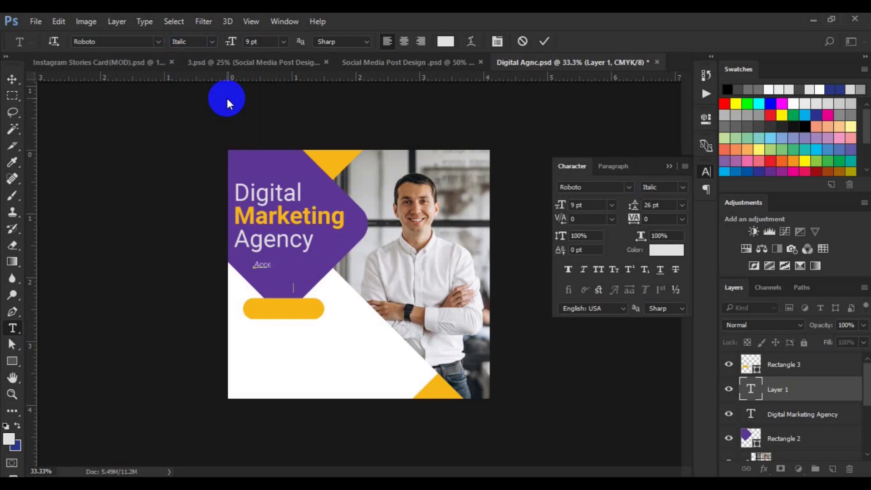
# Step: Give the tagline automatic line spacing and centre alignment
pyautogui.hotkey('ctrl', 'a')
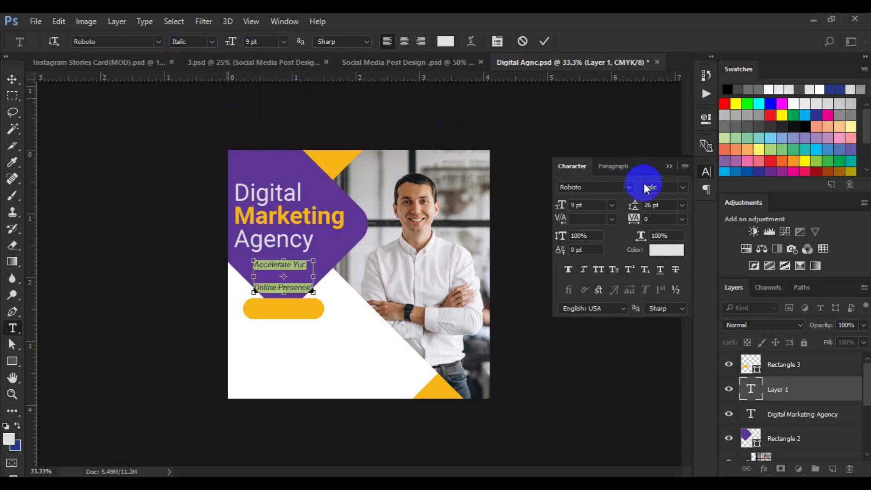
pyautogui.click(682, 208)
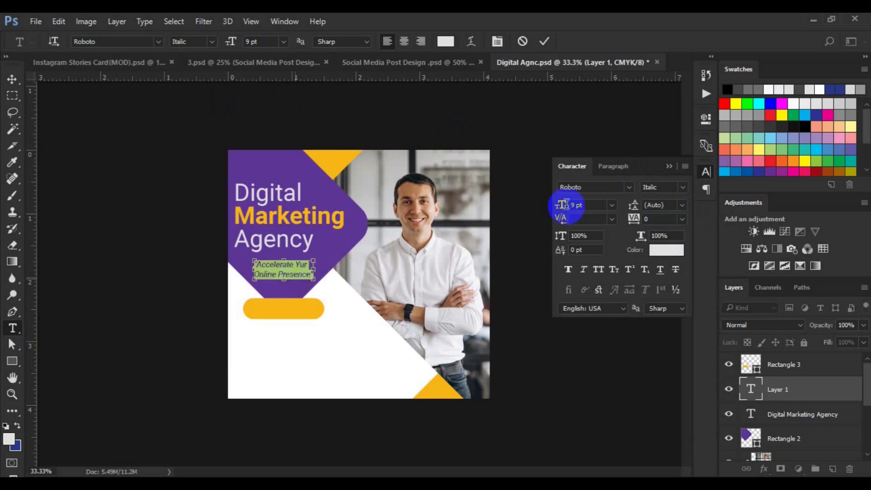
pyautogui.click(614, 166)
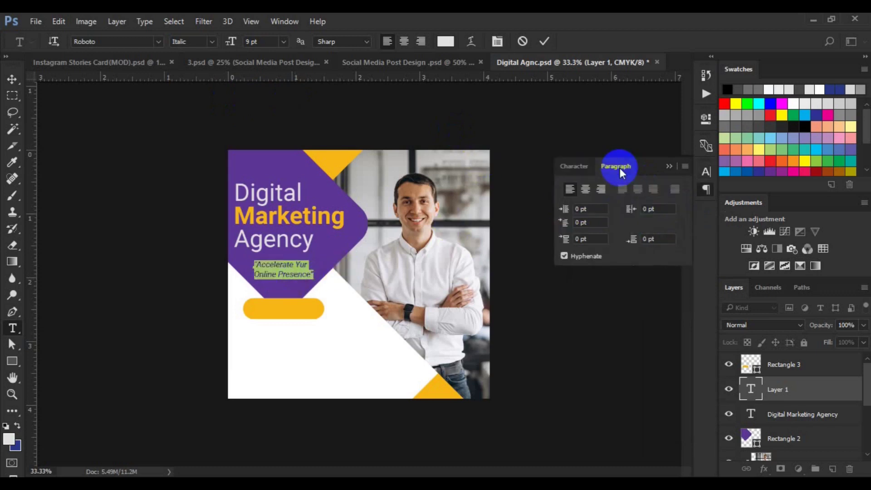
pyautogui.click(586, 189)
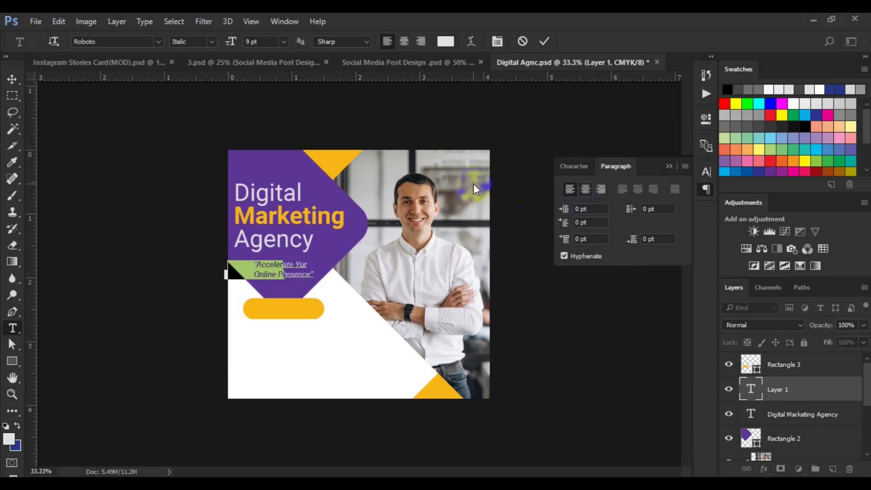
pyautogui.click(575, 167)
# Step: Enlarge the tagline to 10 pt Bold Italic and commit it
pyautogui.click(612, 208)
pyautogui.click(608, 265)
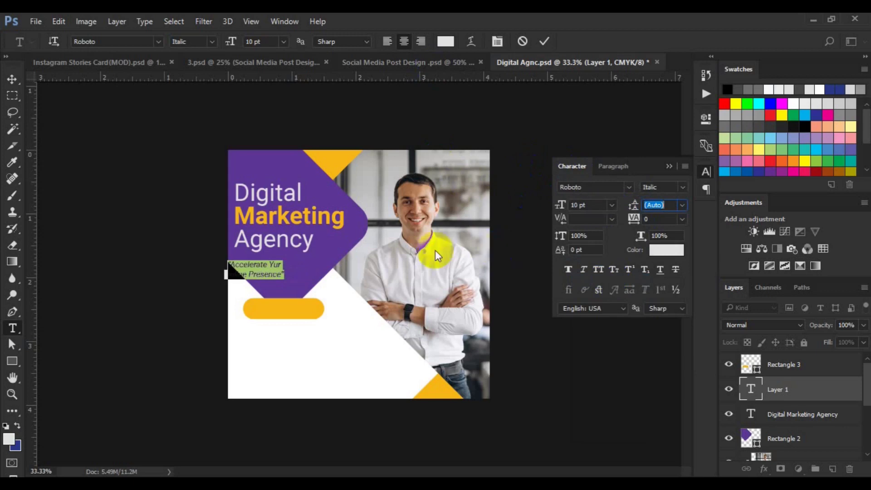
pyautogui.click(211, 43)
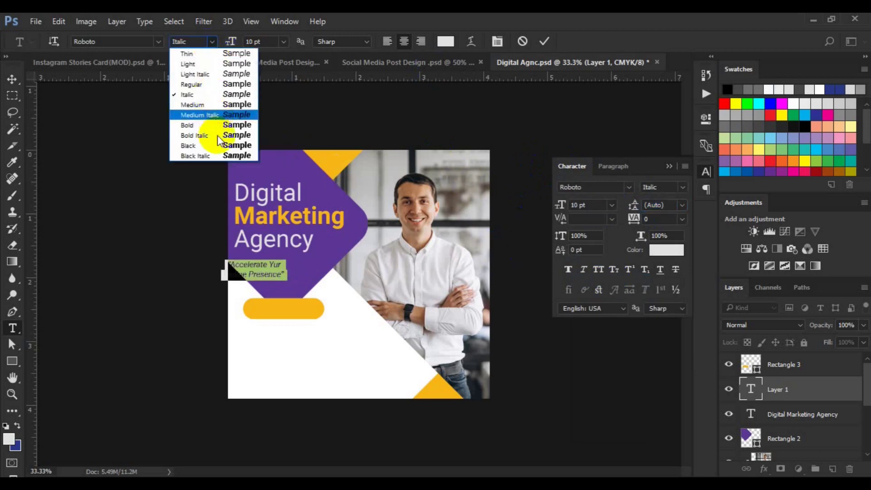
pyautogui.click(218, 136)
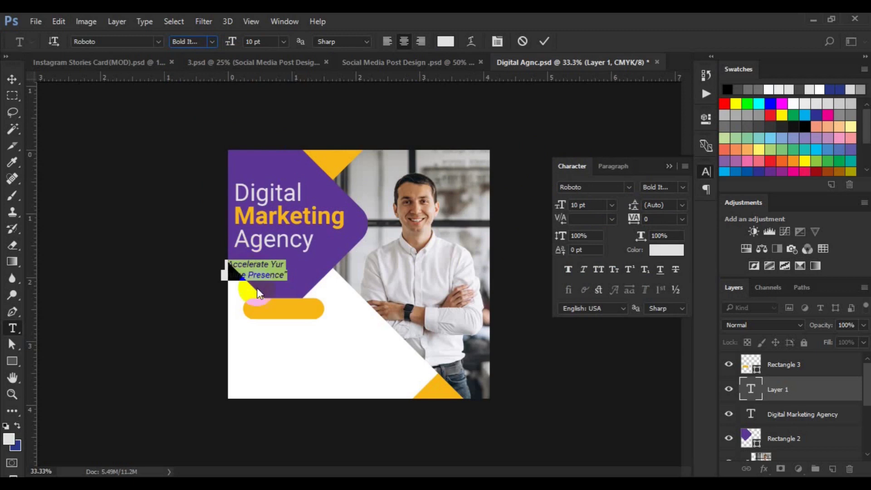
pyautogui.click(179, 257)
pyautogui.click(10, 90)
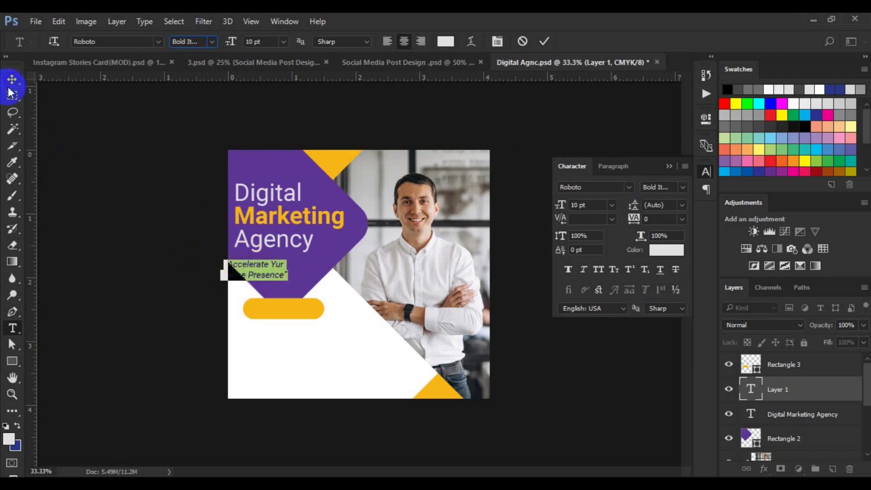
pyautogui.click(277, 275)
# Step: Place the tagline under the heading and align their left edges
pyautogui.moveTo(278, 276); pyautogui.dragTo(272, 275)
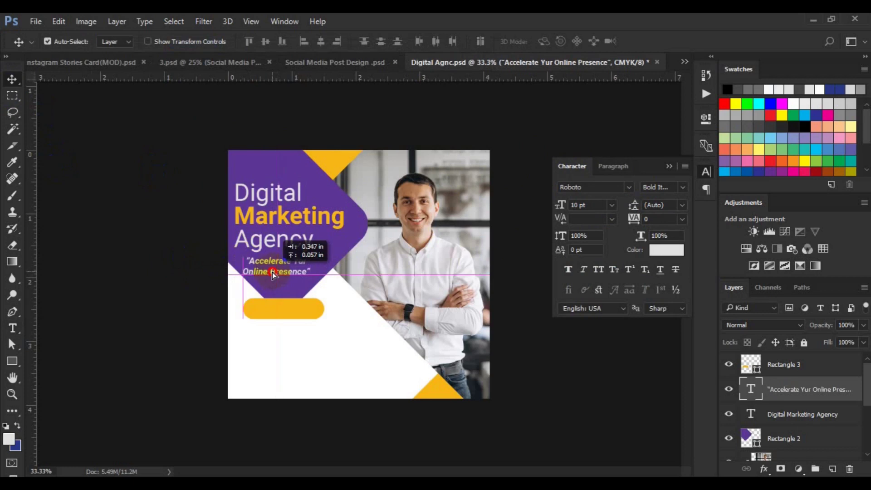
pyautogui.moveTo(272, 272); pyautogui.dragTo(269, 273)
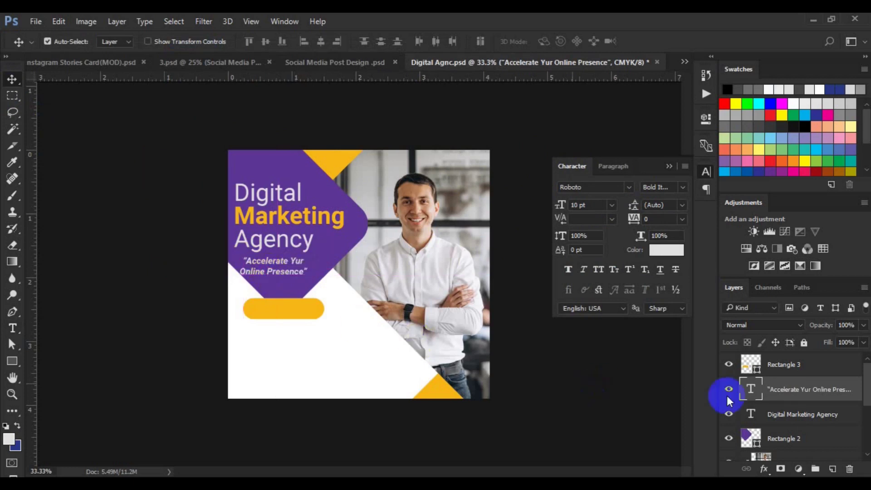
pyautogui.keyDown('ctrl'); pyautogui.click(771, 414); pyautogui.keyUp('ctrl')
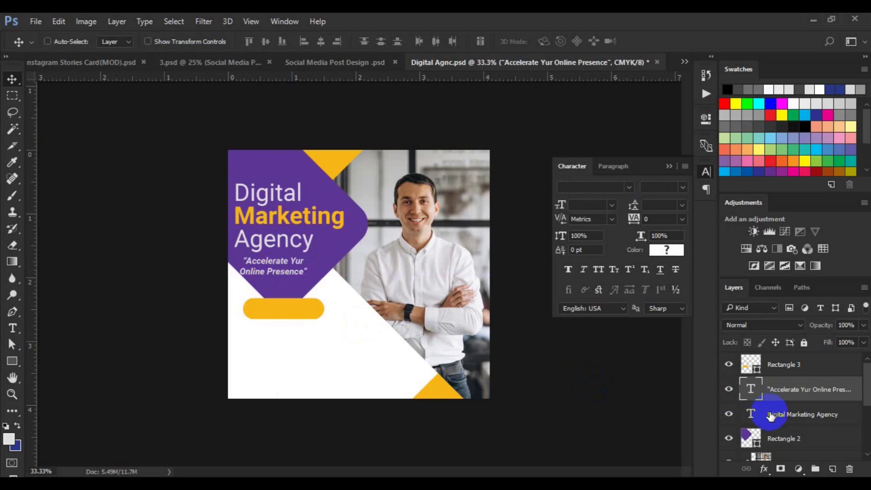
pyautogui.click(299, 44)
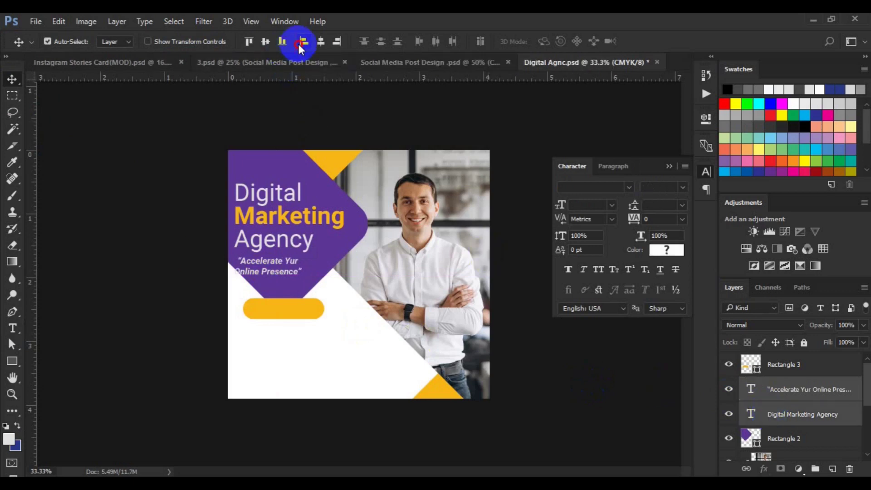
# Step: Nudge the heading and tagline slightly right and down inside the purple shape
pyautogui.hotkey('shift', 'Up')
pyautogui.hotkey('shift', 'Up')
pyautogui.hotkey('shift', 'Up')
pyautogui.hotkey('shift', 'Up')
pyautogui.press('ctrl')
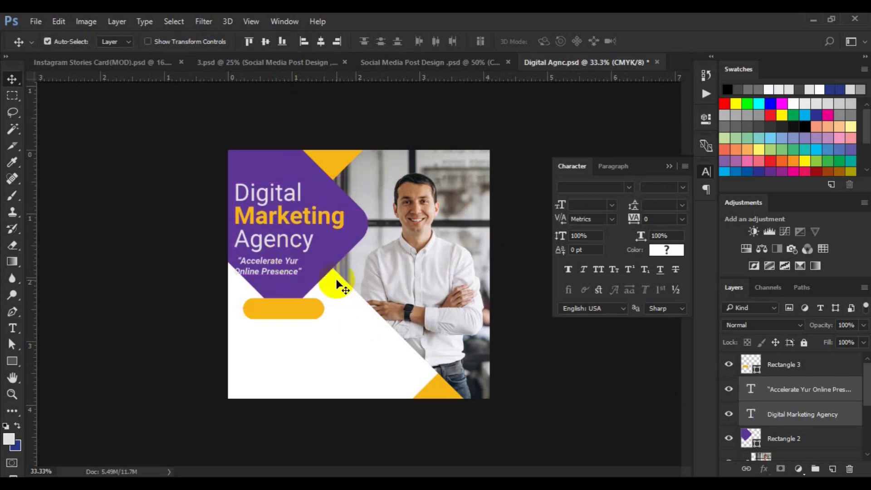
pyautogui.hotkey('shift', 'Down')
pyautogui.hotkey('shift', 'Down')
pyautogui.hotkey('shift', 'Right')
pyautogui.hotkey('shift', 'Right')
pyautogui.hotkey('shift', 'Down')
pyautogui.hotkey('shift', 'Down')
pyautogui.hotkey('shift', 'Right')
pyautogui.hotkey('shift', 'Right')
pyautogui.hotkey('shift', 'Right')
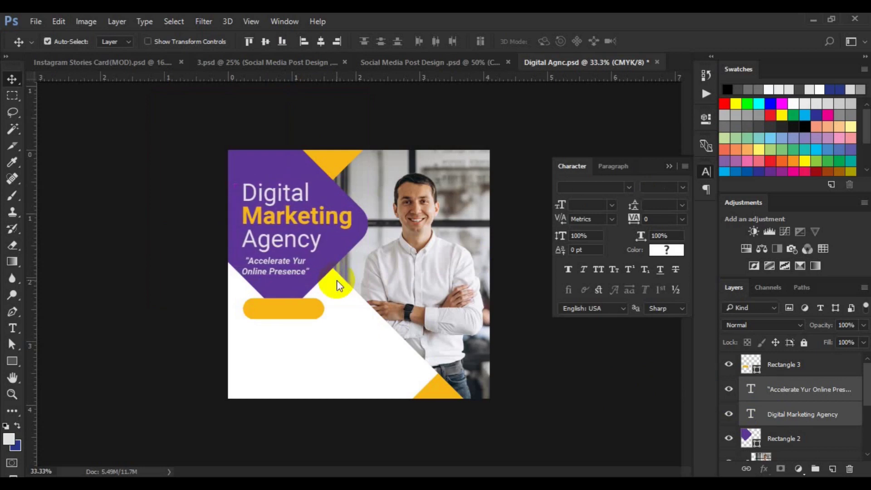
pyautogui.click(12, 327)
pyautogui.click(250, 262)
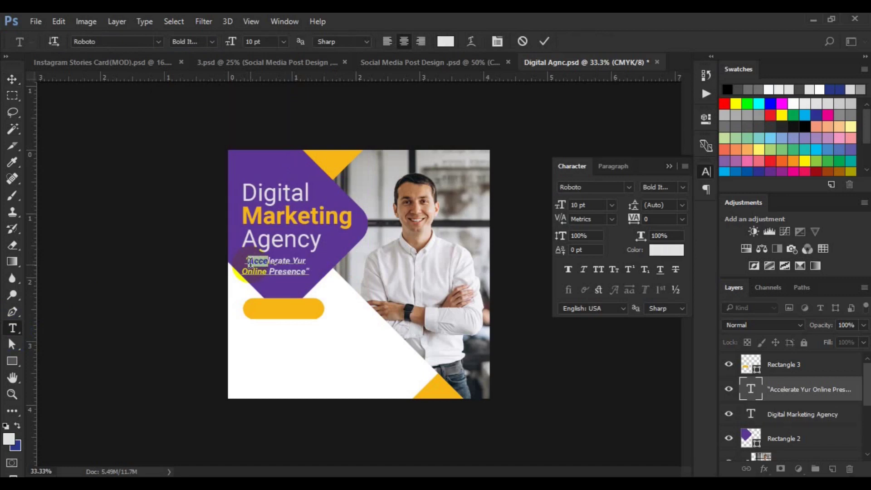
# Step: Colour the tagline word 'Accelerate' golden yellow #f9b717
pyautogui.doubleClick(250, 262)
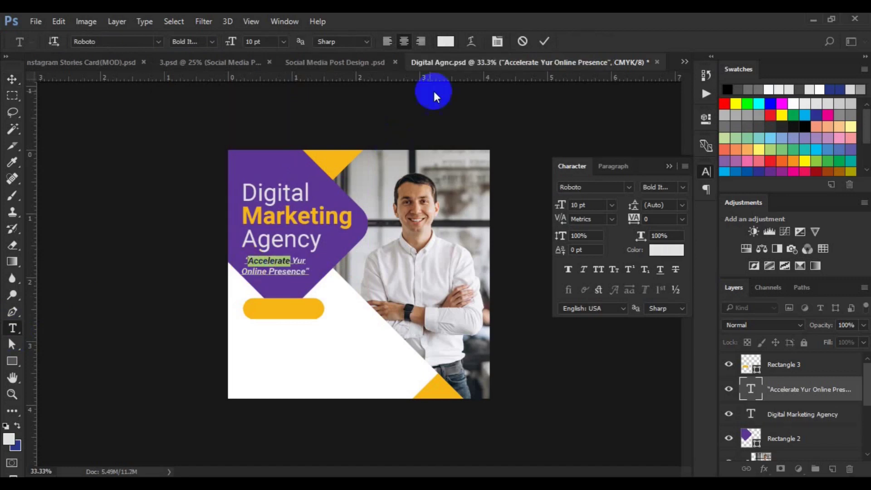
pyautogui.click(448, 41)
pyautogui.click(342, 157)
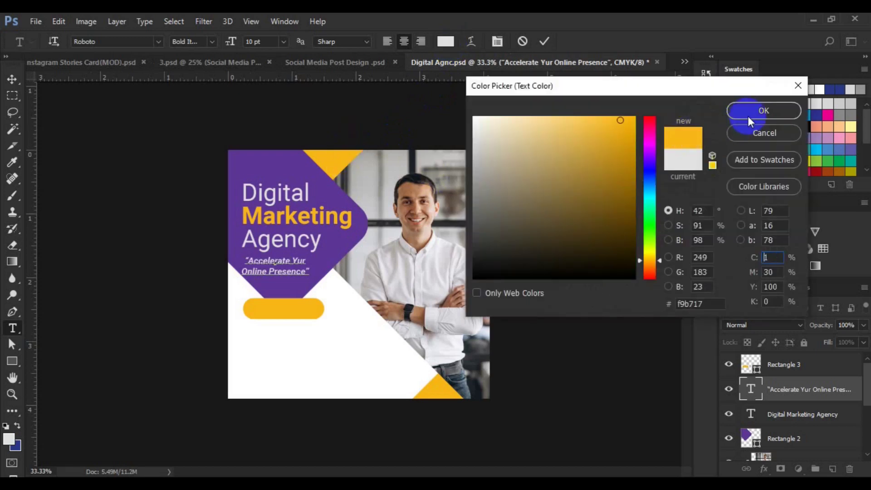
pyautogui.click(748, 114)
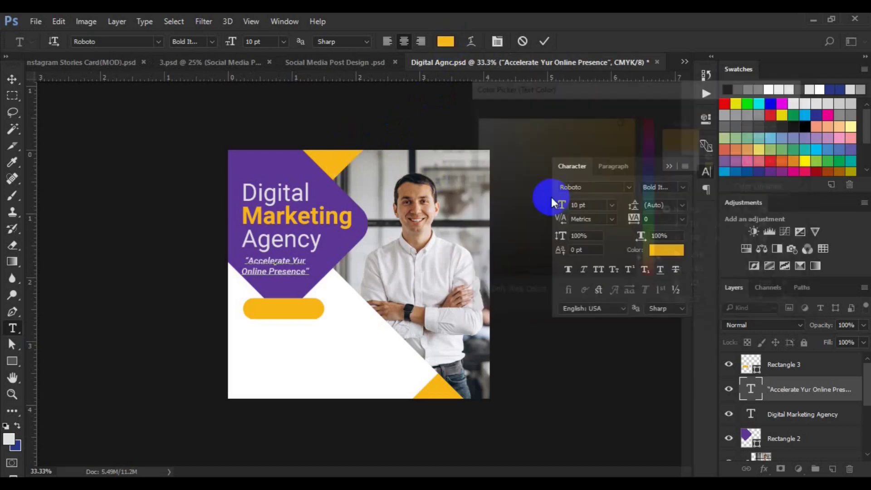
pyautogui.click(271, 274)
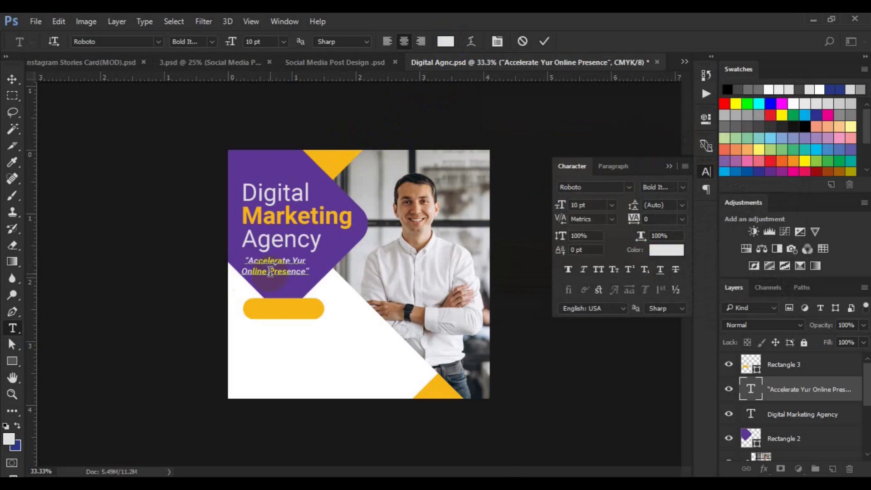
# Step: Colour 'Presence' the same yellow and add a new layer above the button bar
pyautogui.doubleClick(271, 273)
pyautogui.click(446, 41)
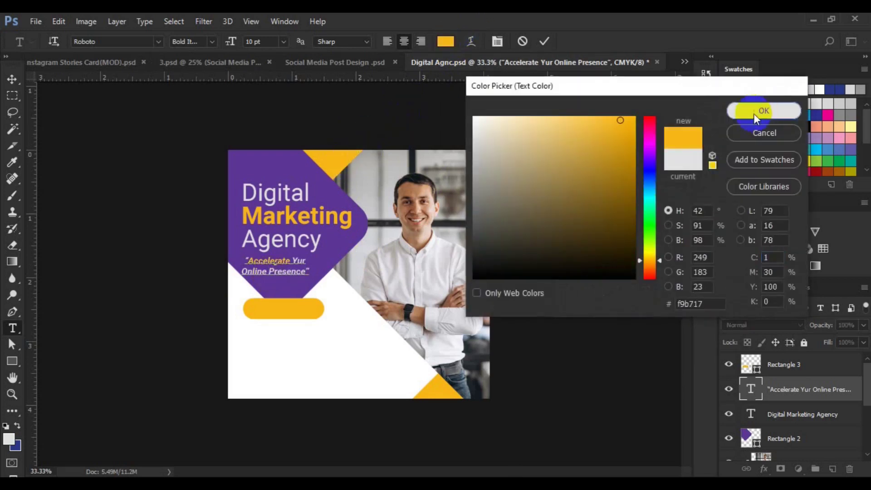
pyautogui.click(764, 110)
pyautogui.click(11, 80)
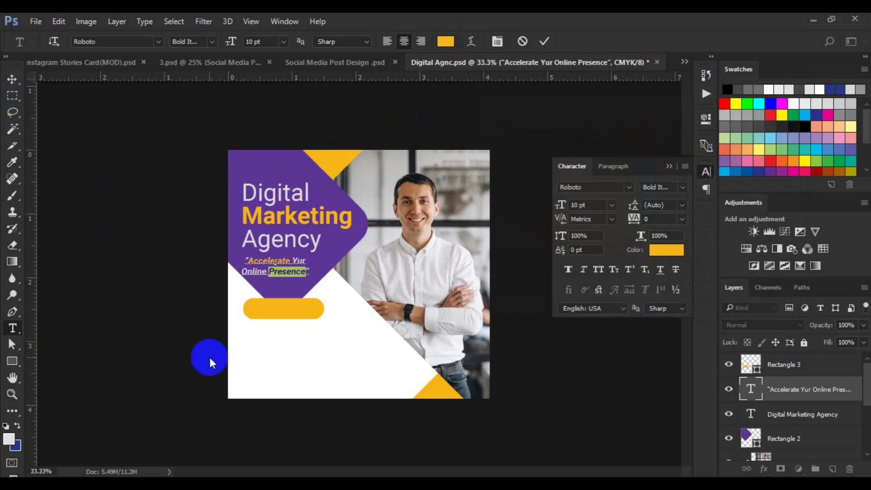
pyautogui.click(276, 316)
pyautogui.click(12, 328)
pyautogui.click(832, 469)
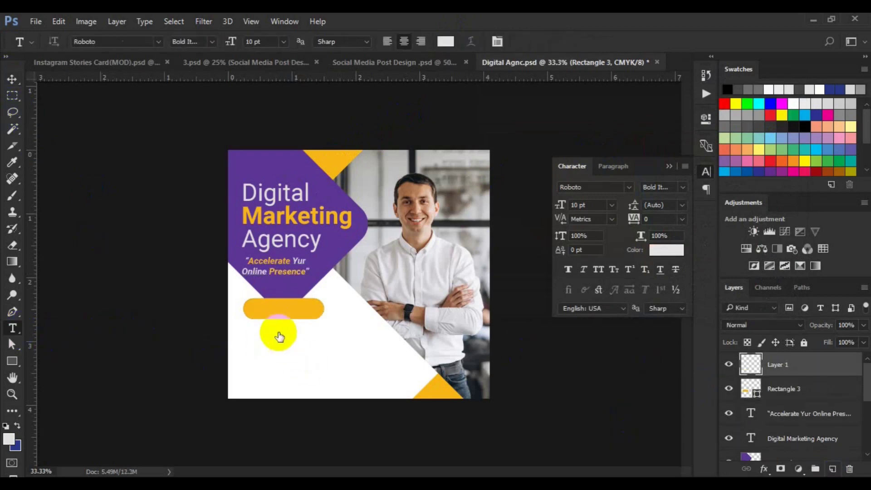
# Step: Colour the GET STARTED label text dark purple
pyautogui.click(263, 311)
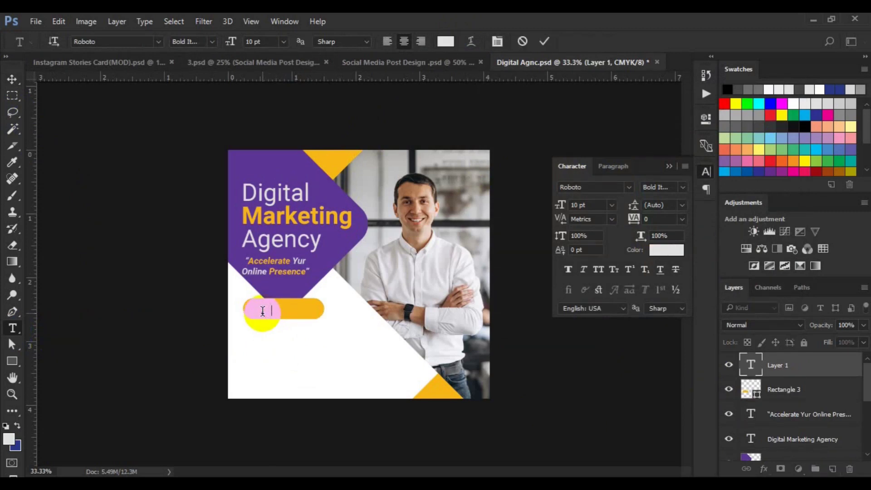
pyautogui.hotkey('ctrl', 'a')
pyautogui.click(445, 42)
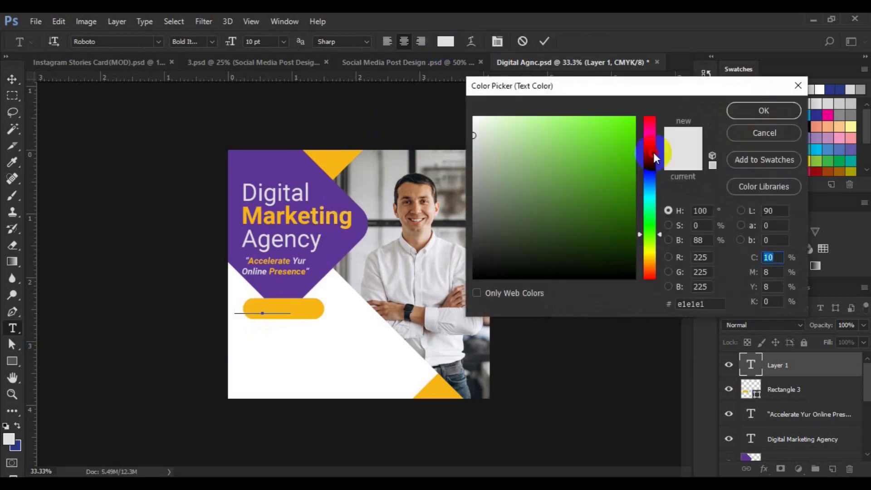
pyautogui.click(650, 153)
pyautogui.click(633, 268)
pyautogui.click(764, 110)
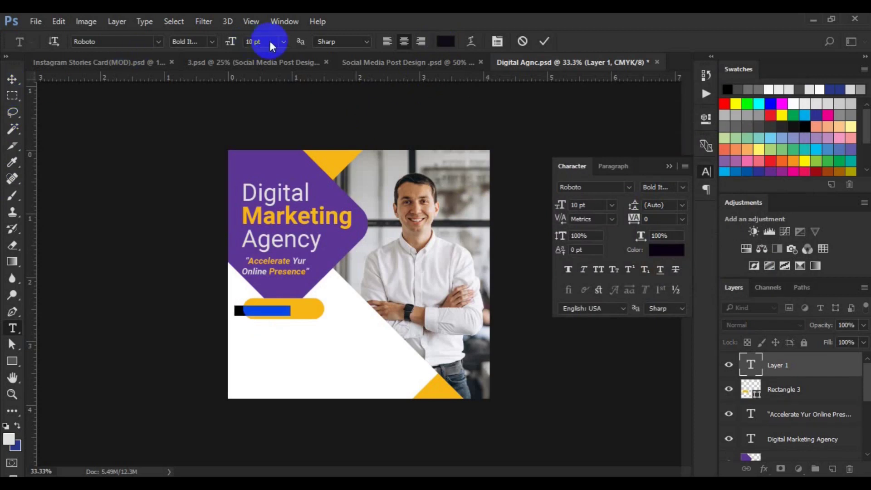
# Step: Set the label to Bold 11 pt and commit it
pyautogui.click(211, 41)
pyautogui.click(214, 126)
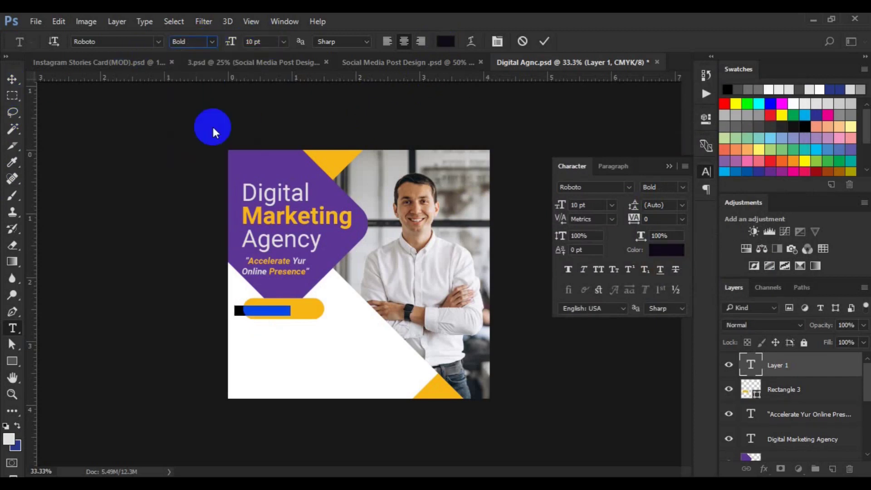
pyautogui.click(284, 43)
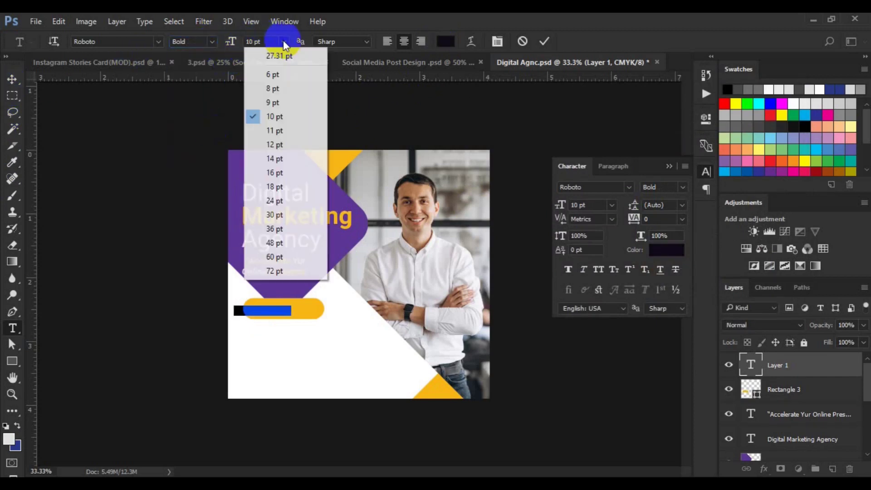
pyautogui.click(273, 133)
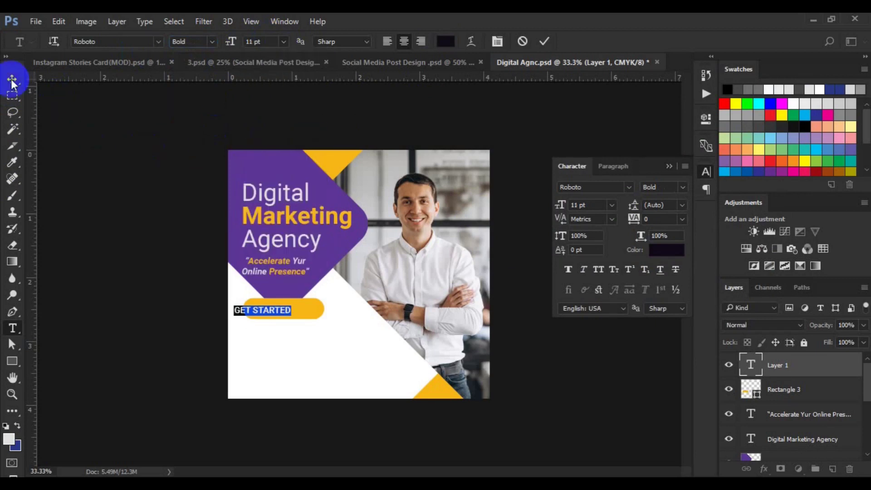
pyautogui.hotkey('ctrl', 'Return')
# Step: Centre the label on the yellow button, save, and group them together
pyautogui.press('v')
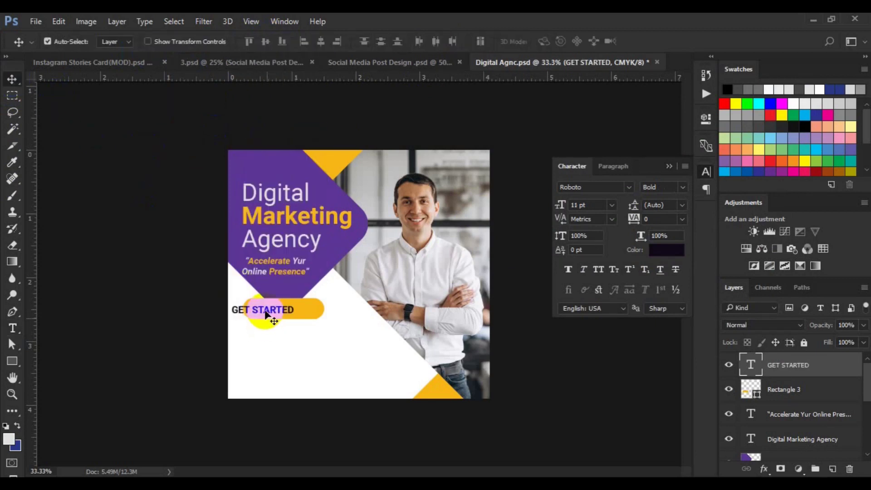
pyautogui.moveTo(266, 313); pyautogui.dragTo(286, 312)
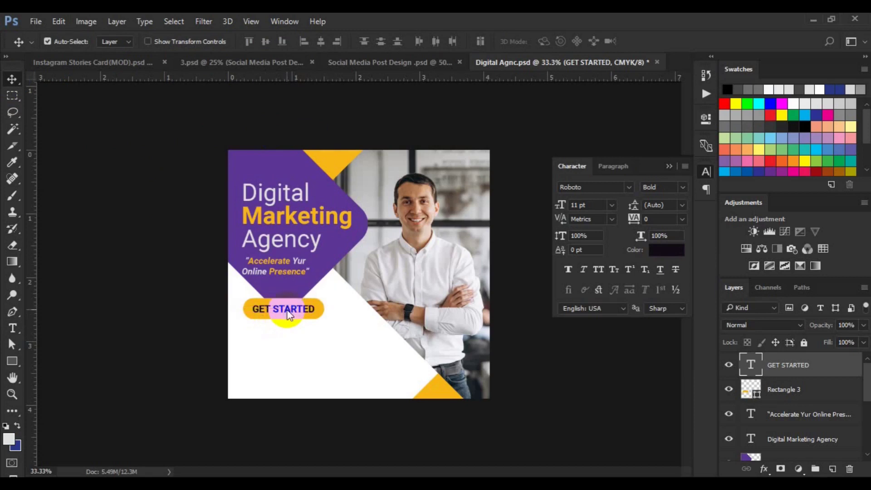
pyautogui.keyDown('ctrl'); pyautogui.click(787, 391); pyautogui.keyUp('ctrl')
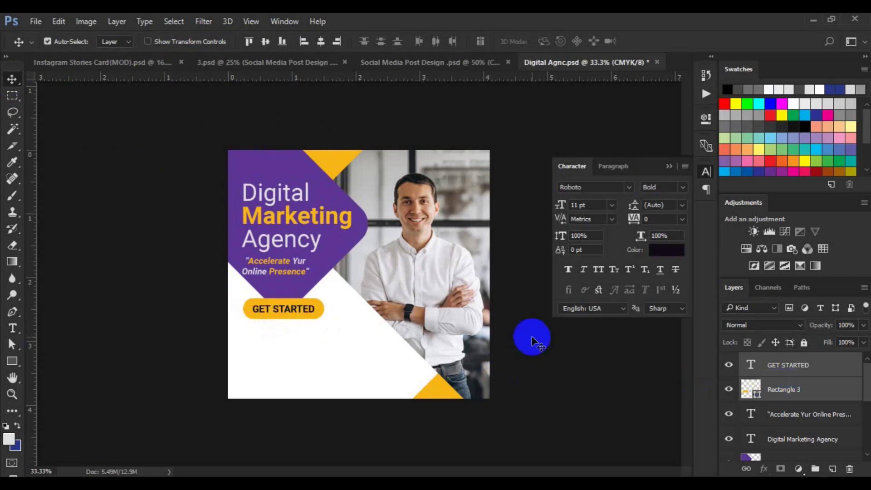
pyautogui.click(318, 44)
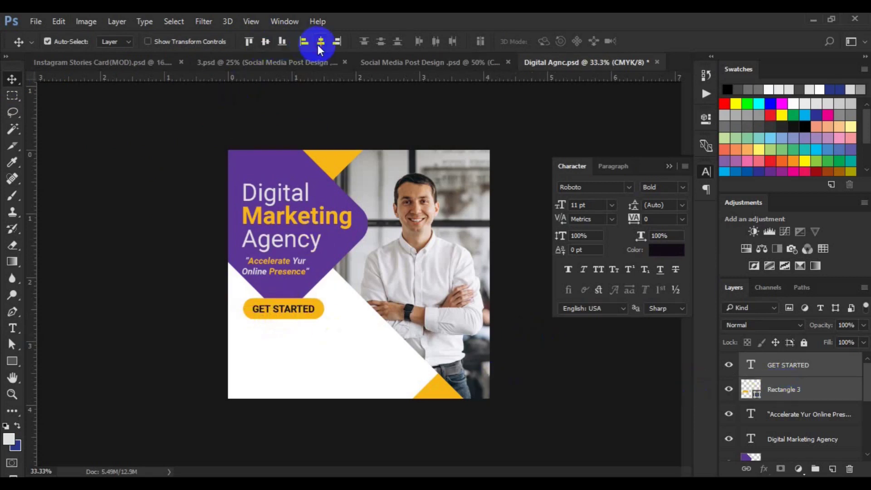
pyautogui.hotkey('ctrl', 's')
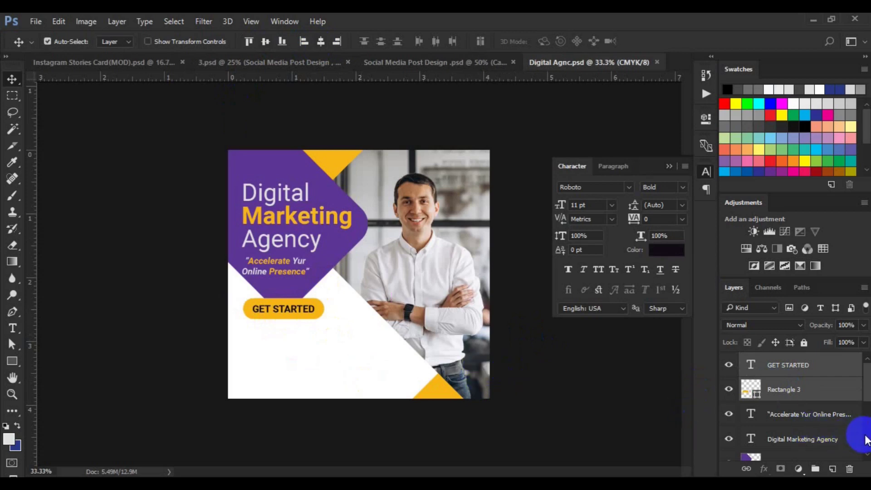
pyautogui.hotkey('ctrl', 'g')
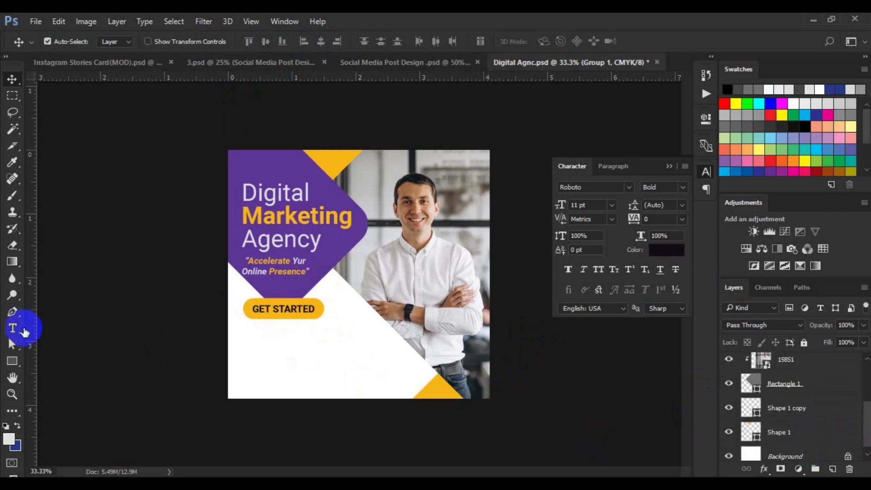
pyautogui.click(12, 328)
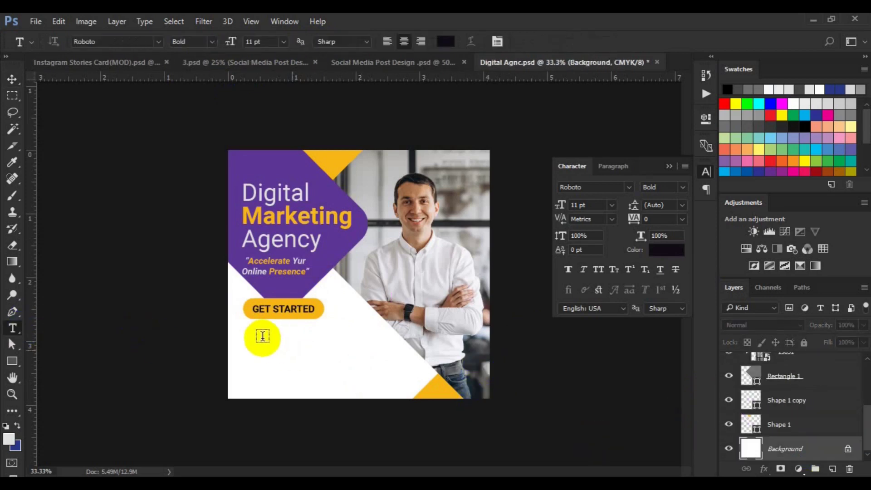
# Step: Set the type style to Italic and draw a text box beneath the GET STARTED button
pyautogui.click(209, 42)
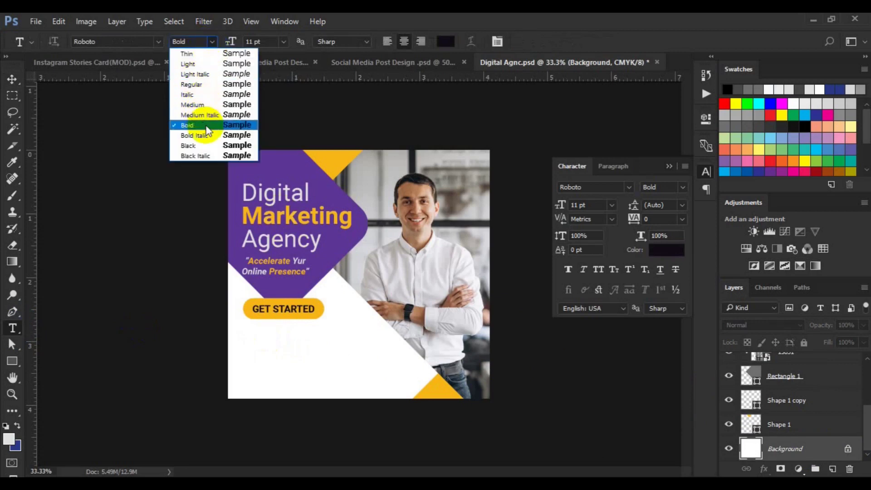
pyautogui.click(209, 96)
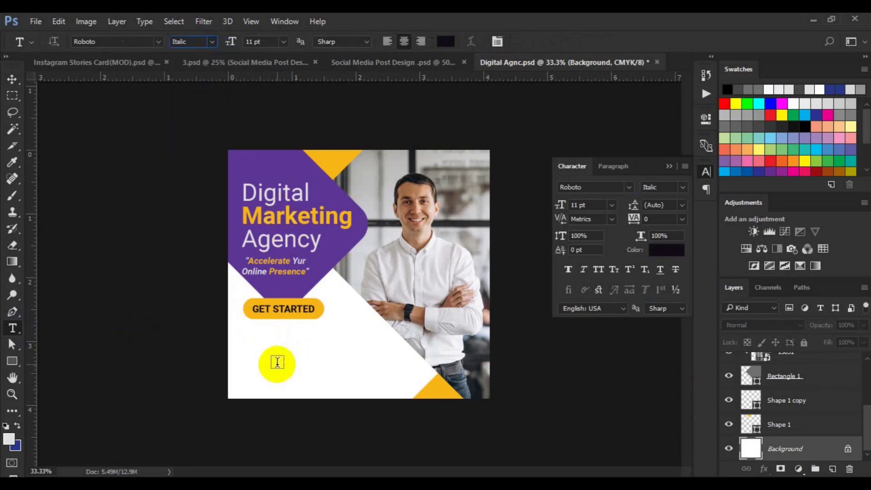
pyautogui.moveTo(358, 354); pyautogui.dragTo(382, 361)
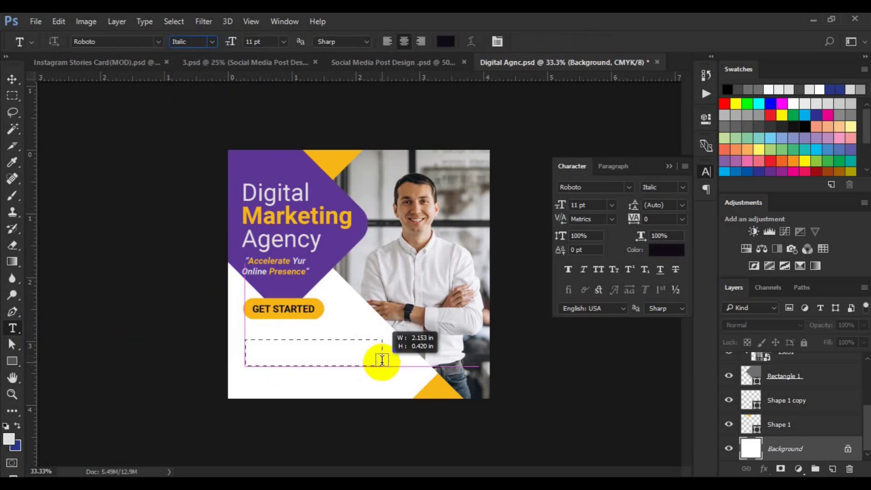
pyautogui.moveTo(382, 361); pyautogui.dragTo(382, 361)
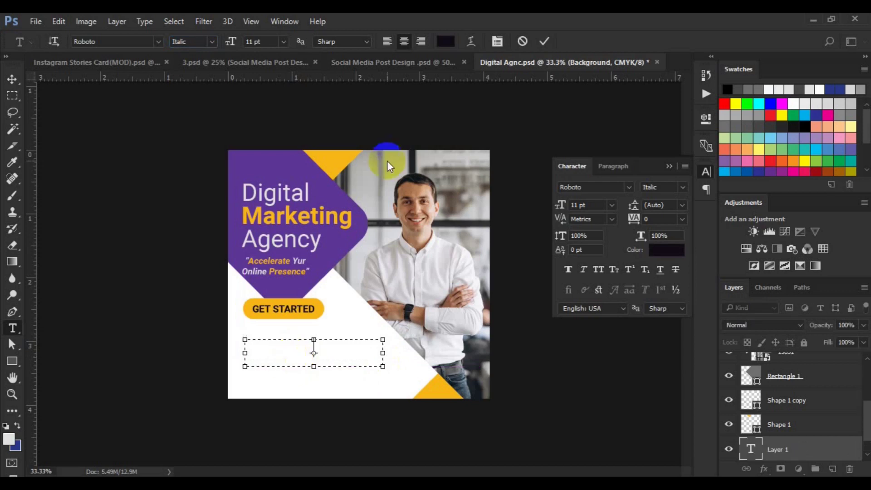
# Step: Left-align the Lorem ipsum placeholder text, commit it, and nudge it slightly left
pyautogui.click(388, 42)
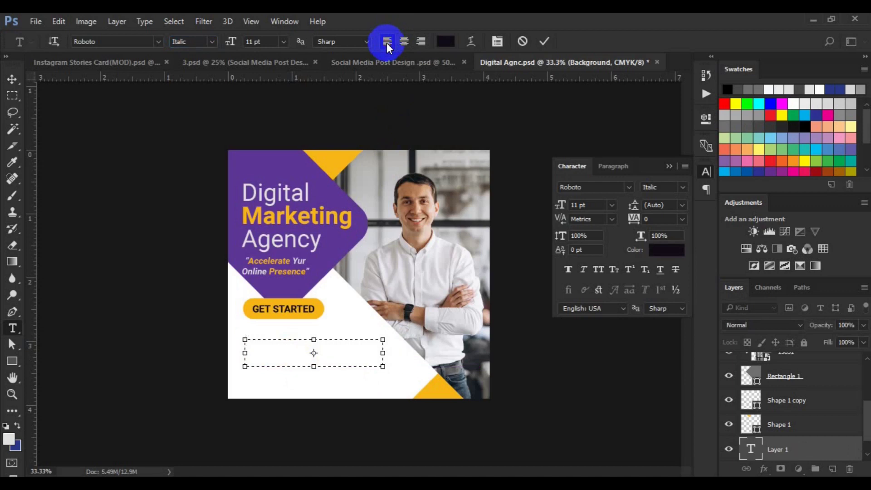
pyautogui.click(12, 79)
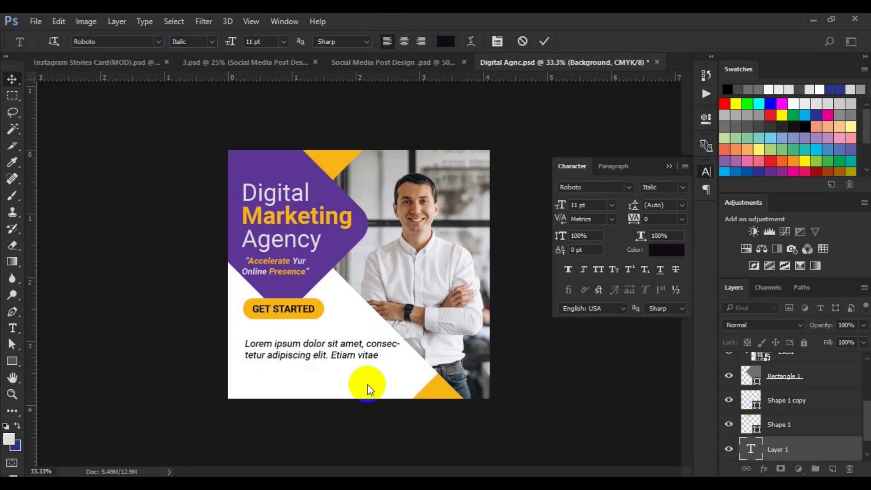
pyautogui.moveTo(320, 357); pyautogui.dragTo(307, 356)
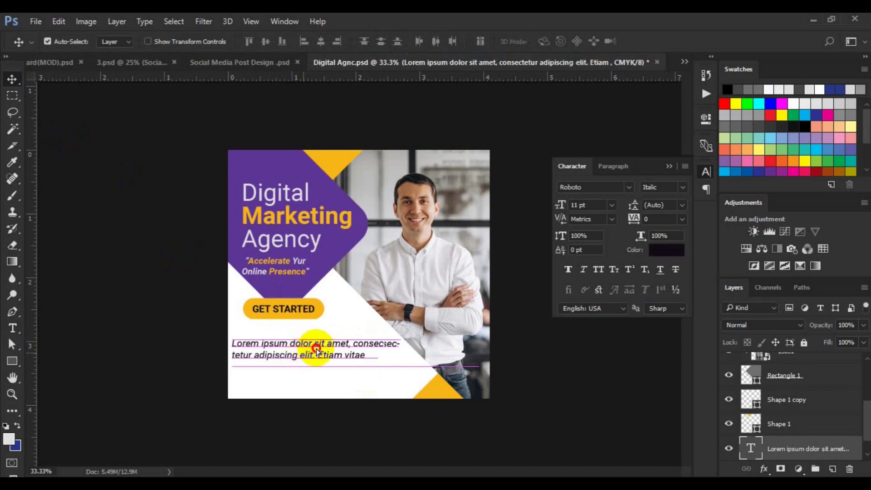
pyautogui.click(772, 450)
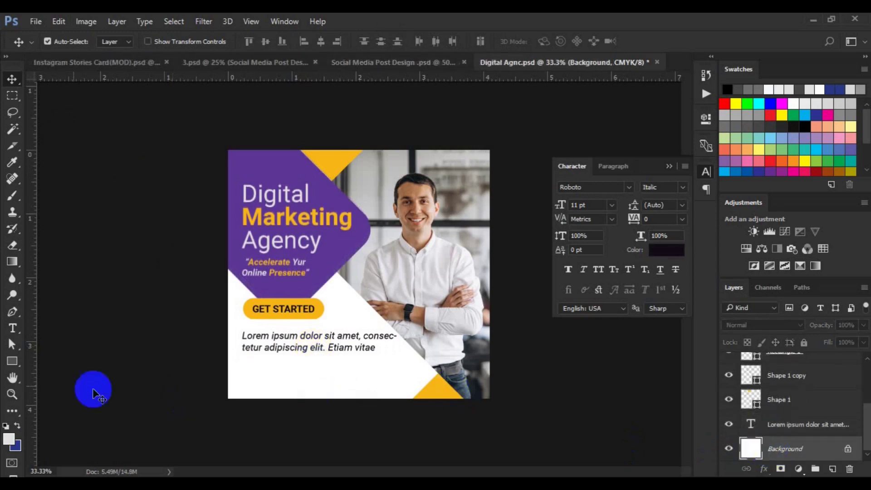
# Step: Draw a small circle from its centre in the canvas's lower-left corner
pyautogui.moveTo(16, 365); pyautogui.dragTo(45, 382)
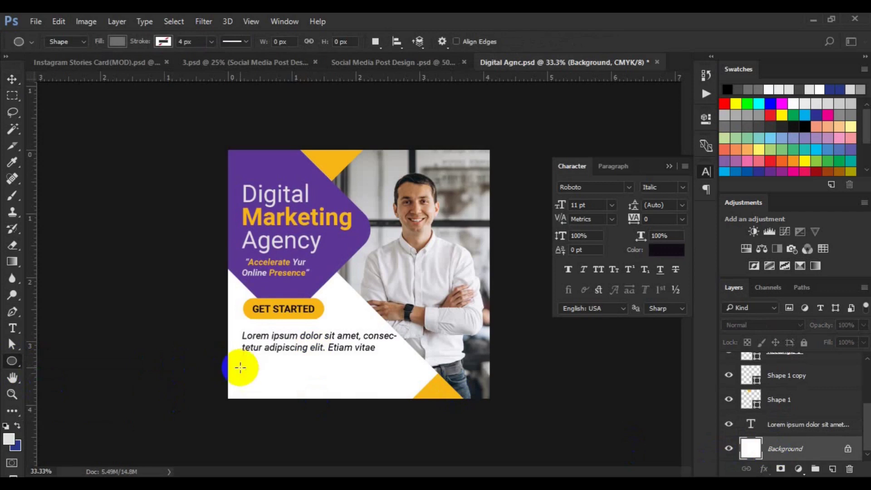
pyautogui.moveTo(241, 367); pyautogui.dragTo(257, 381)
pyautogui.press('alt')
pyautogui.click(751, 449)
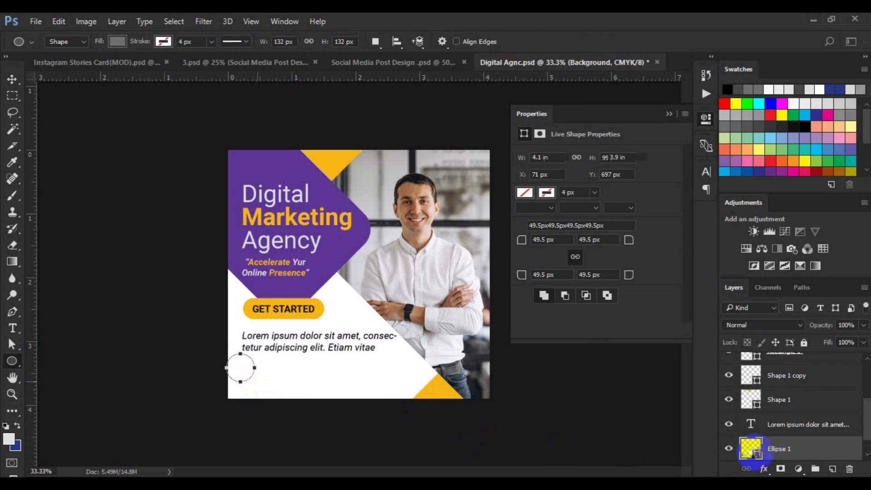
pyautogui.click(752, 450)
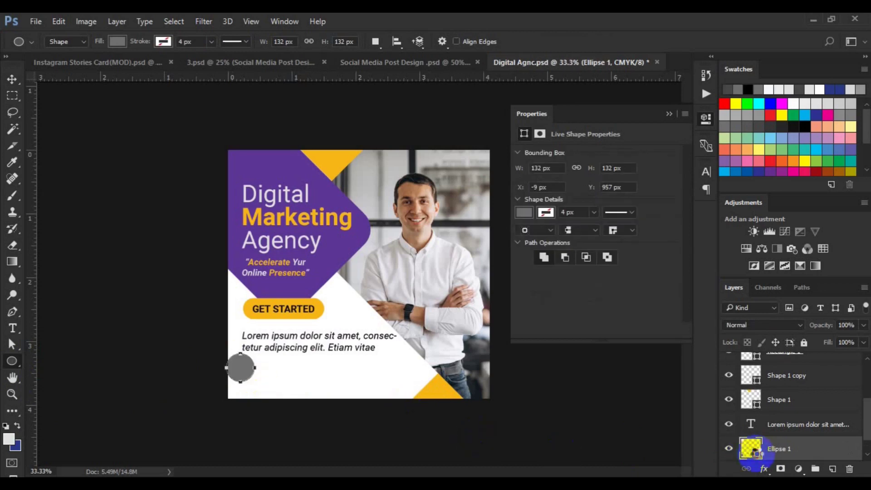
# Step: Fill the circle with the triangle's orange and settle it below the body text
pyautogui.doubleClick(757, 456)
pyautogui.click(329, 159)
pyautogui.click(764, 110)
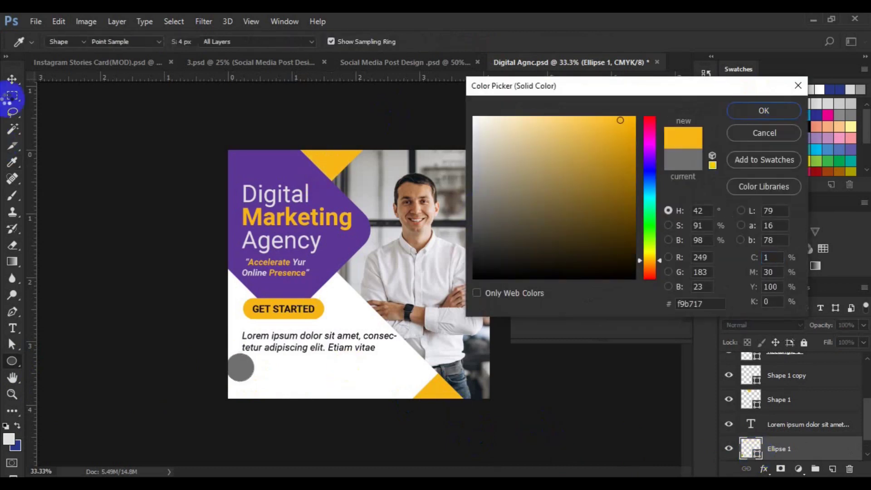
pyautogui.click(12, 81)
pyautogui.moveTo(239, 371); pyautogui.dragTo(252, 384)
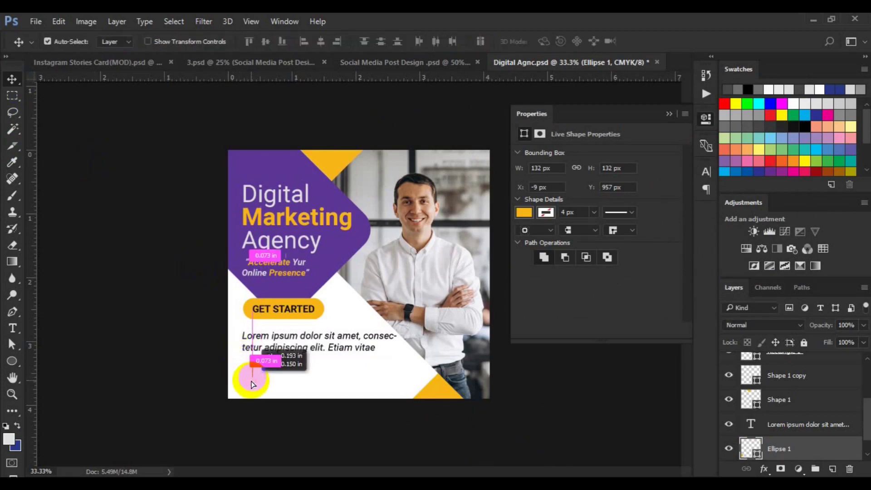
pyautogui.moveTo(253, 384); pyautogui.dragTo(254, 381)
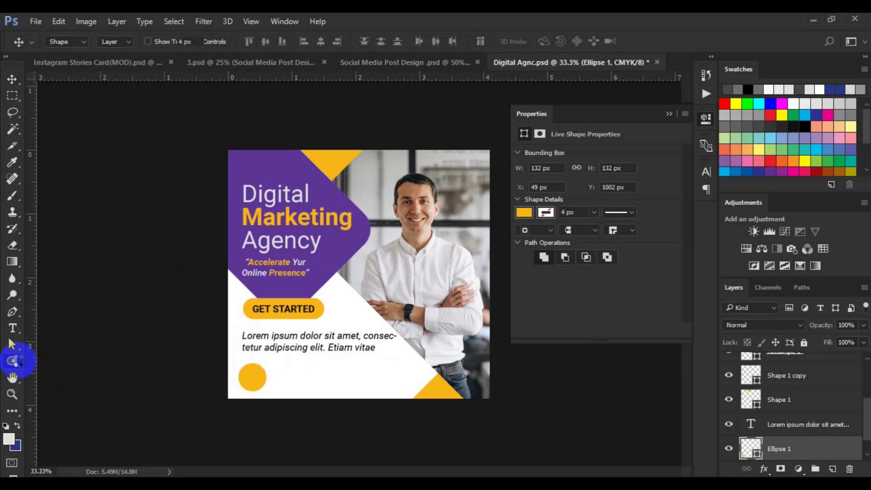
pyautogui.moveTo(18, 361); pyautogui.dragTo(63, 419)
# Step: On a new layer, draw a telephone custom shape over the orange circle
pyautogui.click(833, 469)
pyautogui.click(500, 42)
pyautogui.click(549, 232)
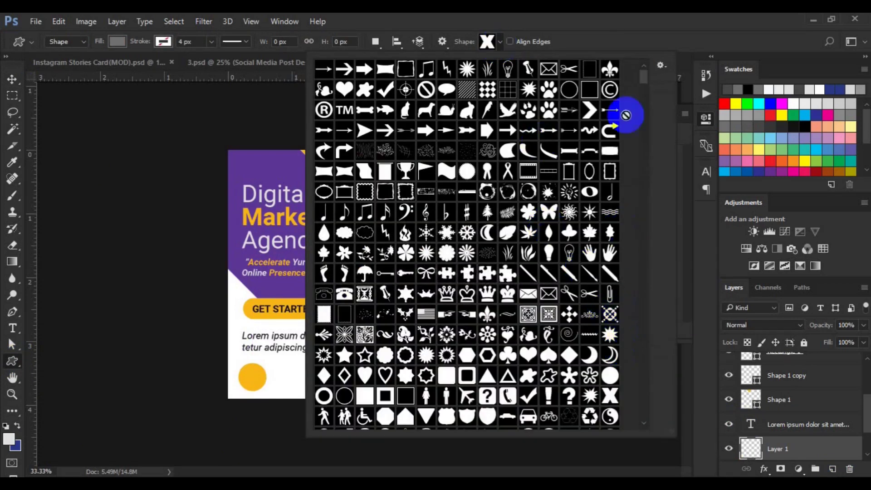
pyautogui.moveTo(644, 80); pyautogui.dragTo(646, 90)
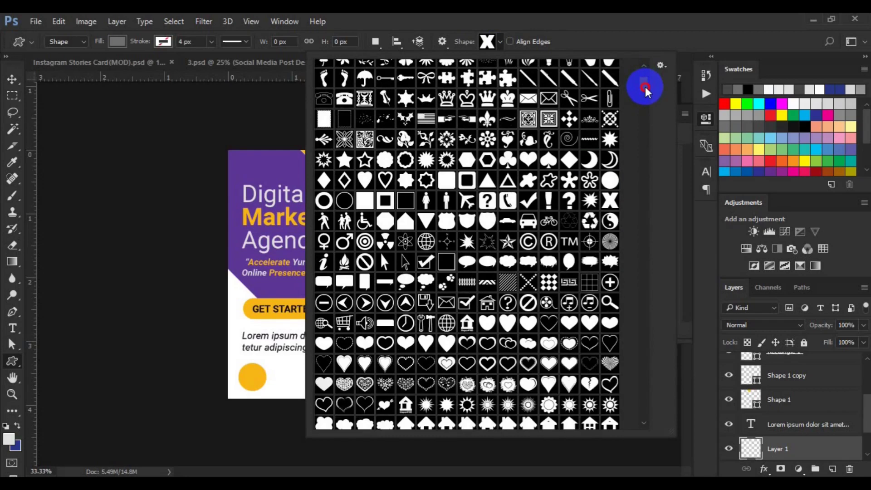
pyautogui.moveTo(647, 90); pyautogui.dragTo(647, 92)
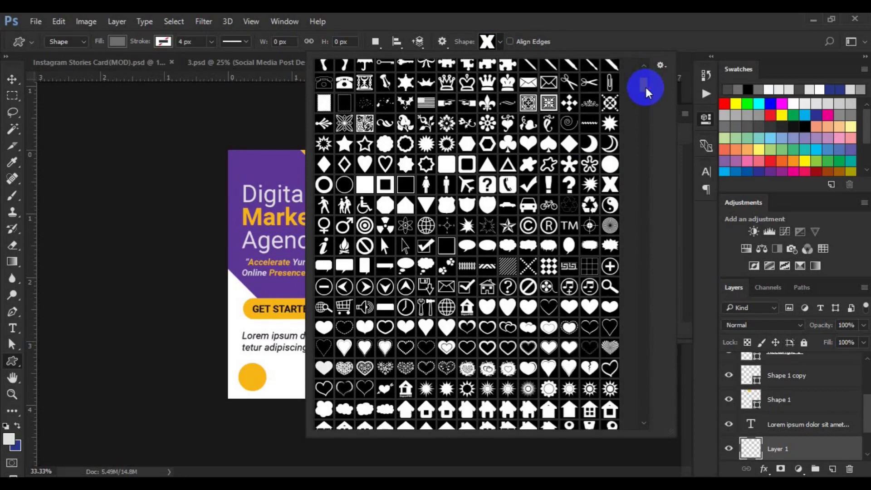
pyautogui.moveTo(647, 93); pyautogui.dragTo(647, 87)
pyautogui.click(345, 99)
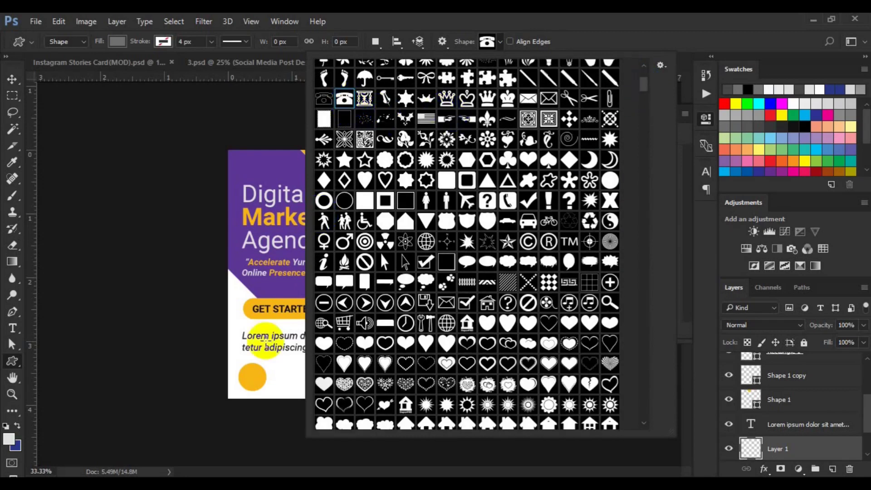
pyautogui.click(249, 376)
pyautogui.moveTo(234, 363); pyautogui.dragTo(264, 384)
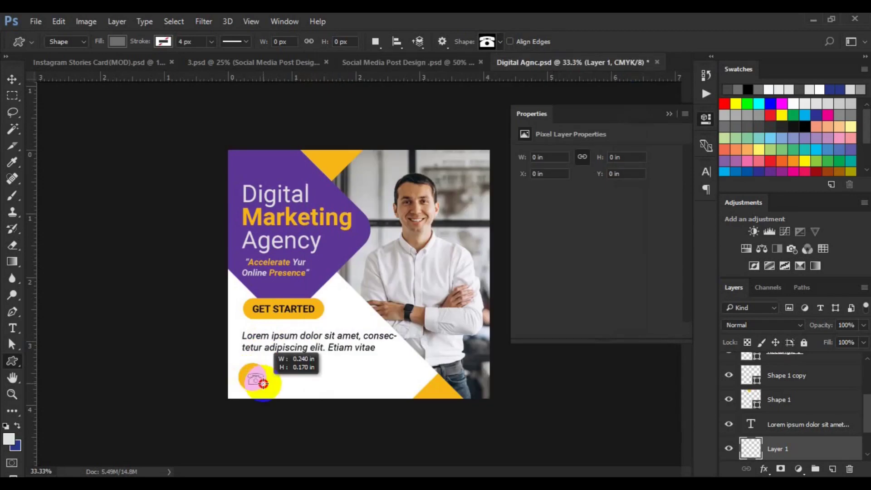
pyautogui.moveTo(264, 384); pyautogui.dragTo(255, 379)
# Step: Fill the phone icon with the purple sampled from the design
pyautogui.click(754, 449)
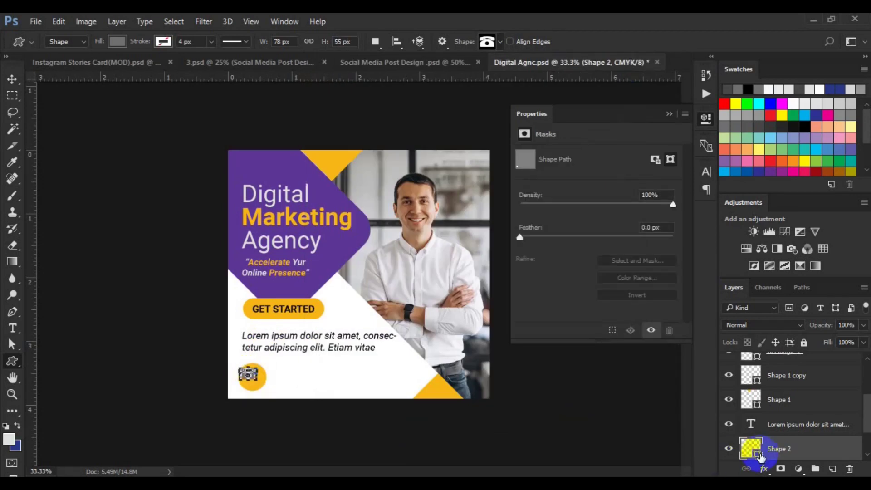
pyautogui.doubleClick(760, 456)
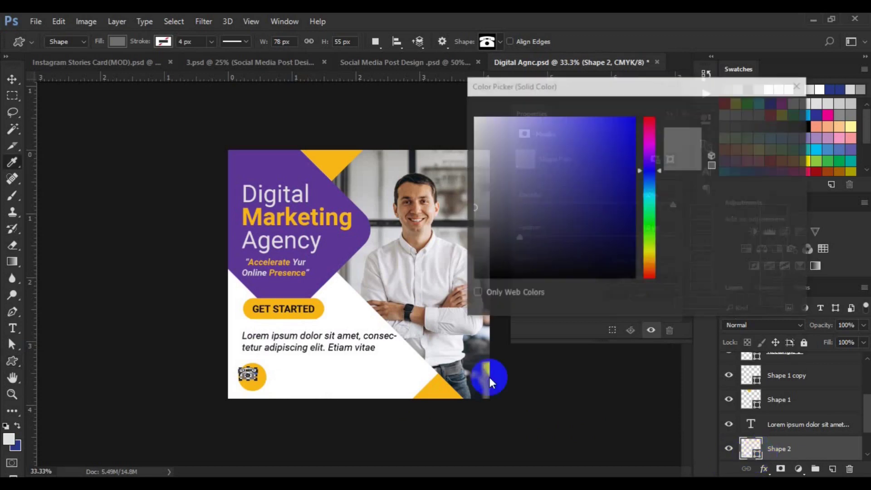
pyautogui.click(329, 257)
pyautogui.click(742, 113)
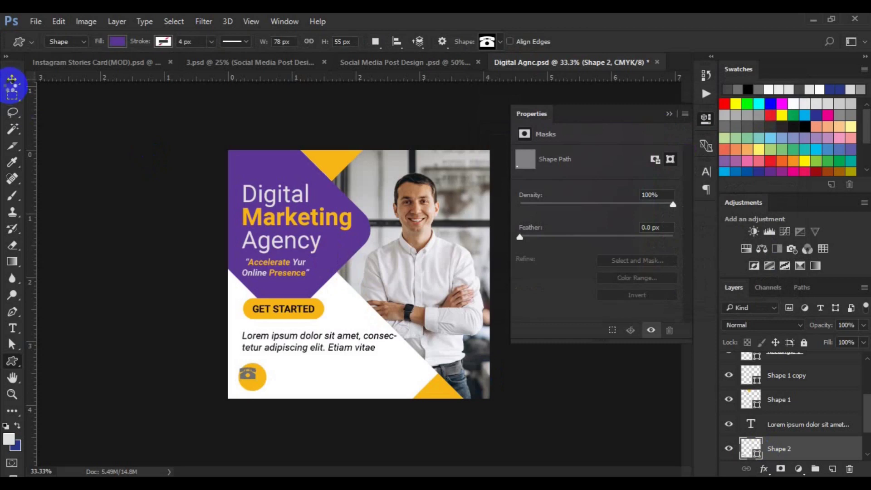
# Step: Centre the phone icon on the yellow circle and group both as Group 3
pyautogui.click(253, 380)
pyautogui.moveTo(253, 380); pyautogui.dragTo(254, 379)
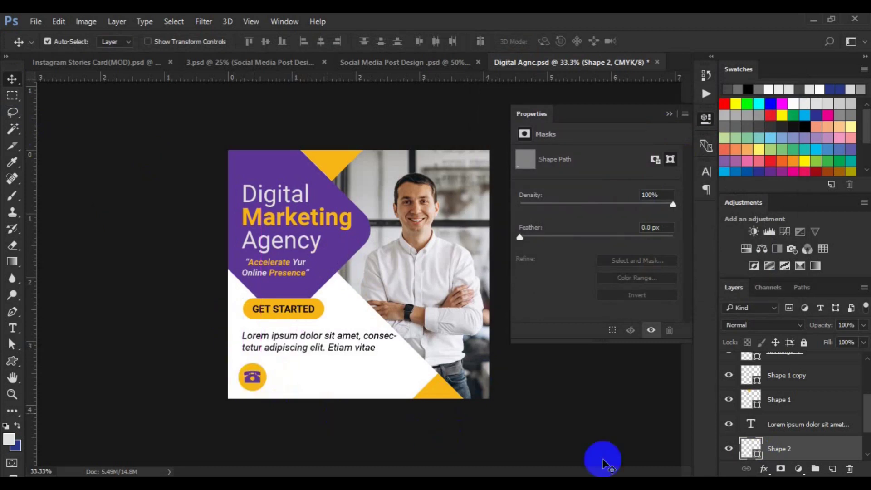
pyautogui.moveTo(866, 425); pyautogui.dragTo(850, 445)
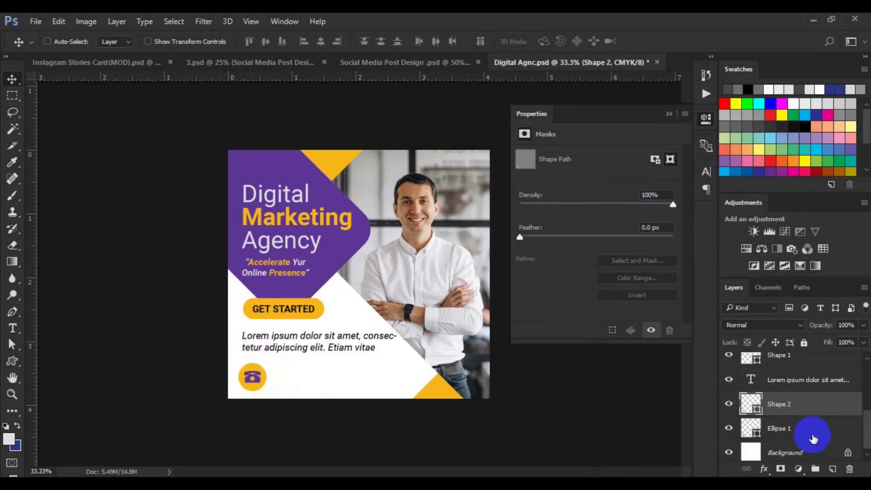
pyautogui.keyDown('ctrl'); pyautogui.click(813, 438); pyautogui.keyUp('ctrl')
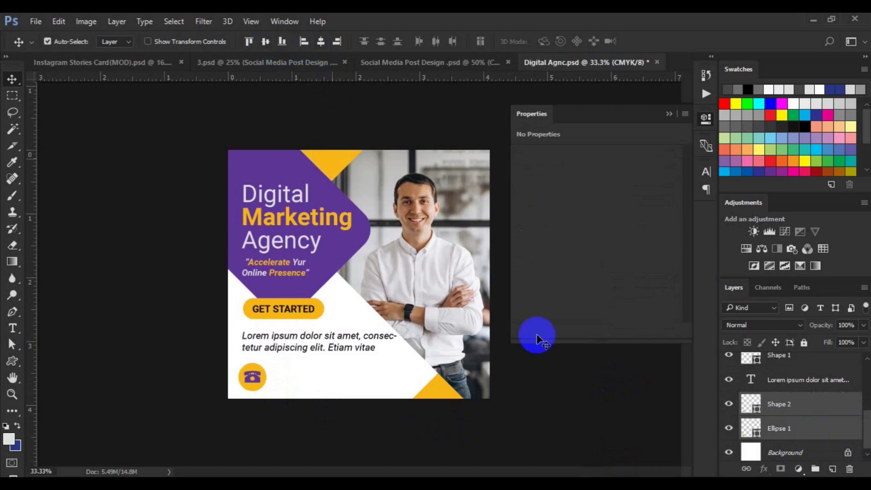
pyautogui.hotkey('ctrl', 'g')
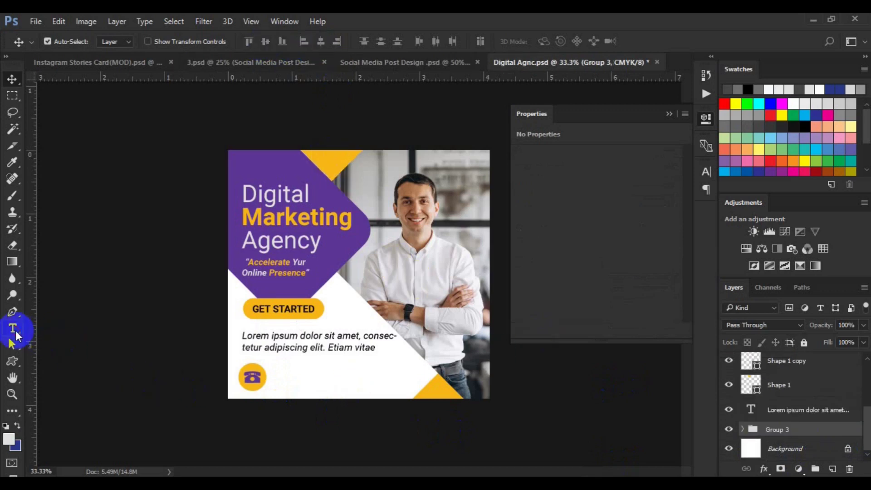
# Step: Add a text box beside the phone icon and set its font to Roboto Light
pyautogui.click(15, 333)
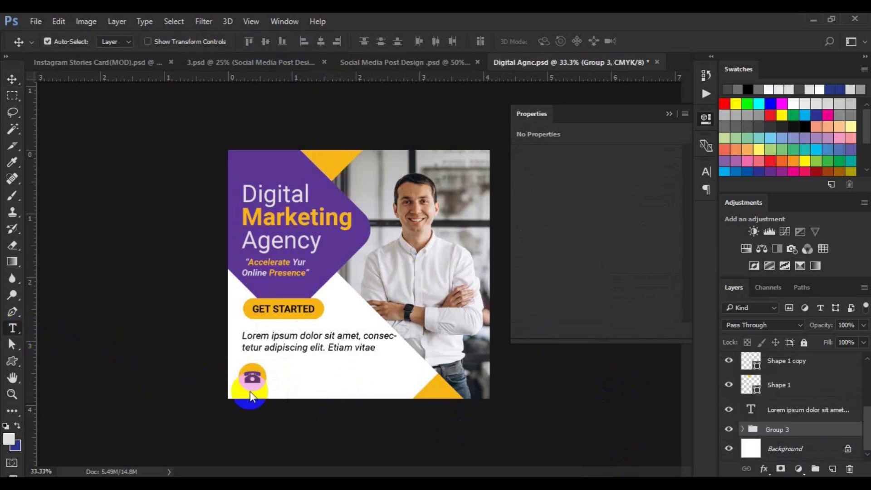
pyautogui.click(274, 376)
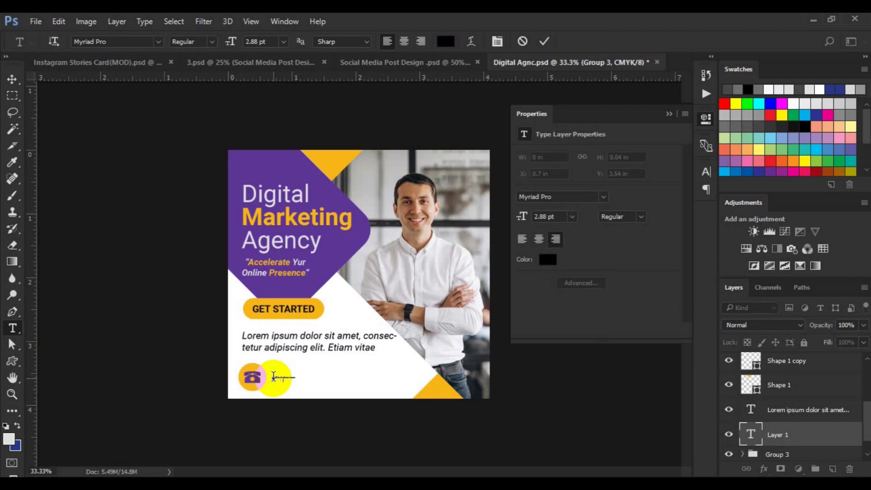
pyautogui.click(274, 377)
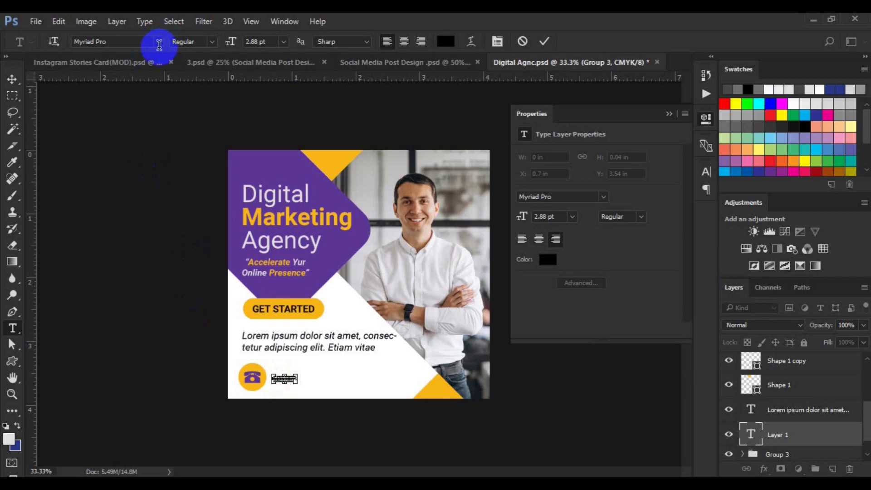
pyautogui.click(160, 47)
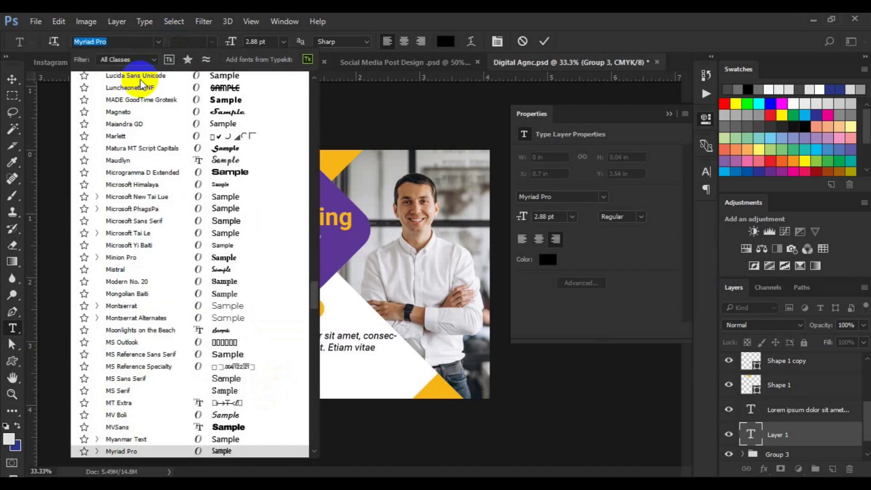
pyautogui.click(318, 140)
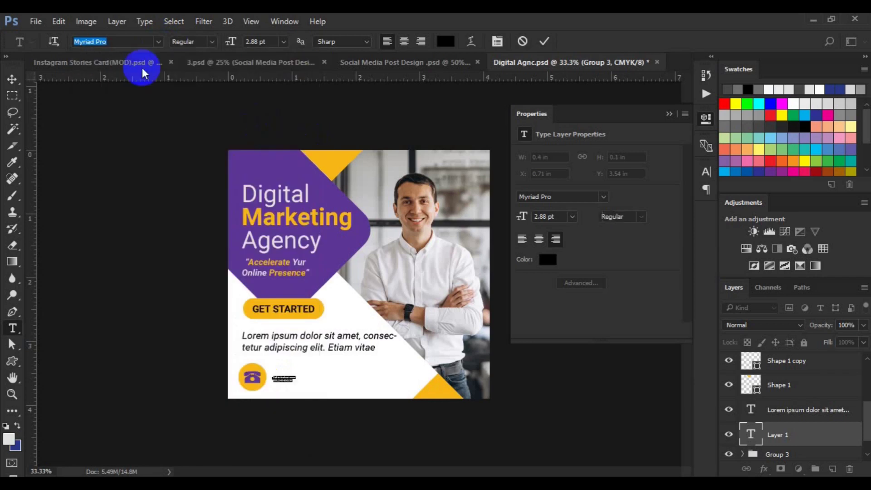
pyautogui.press('Up')
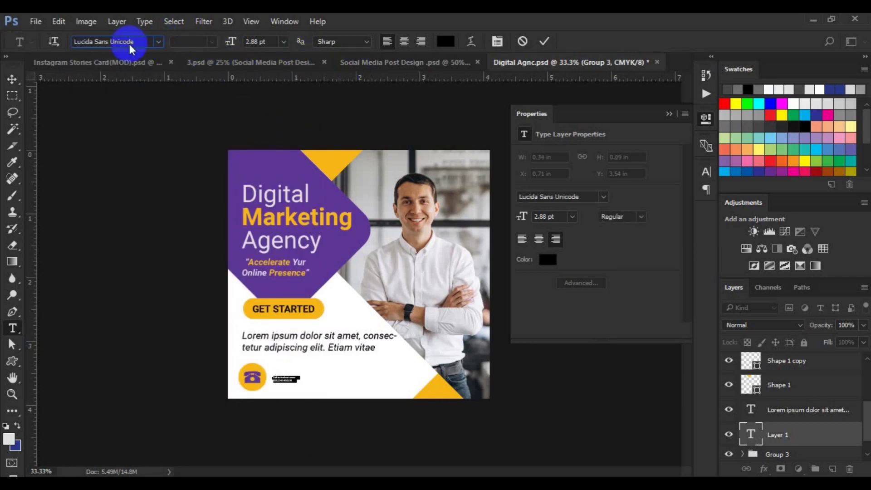
pyautogui.click(130, 45)
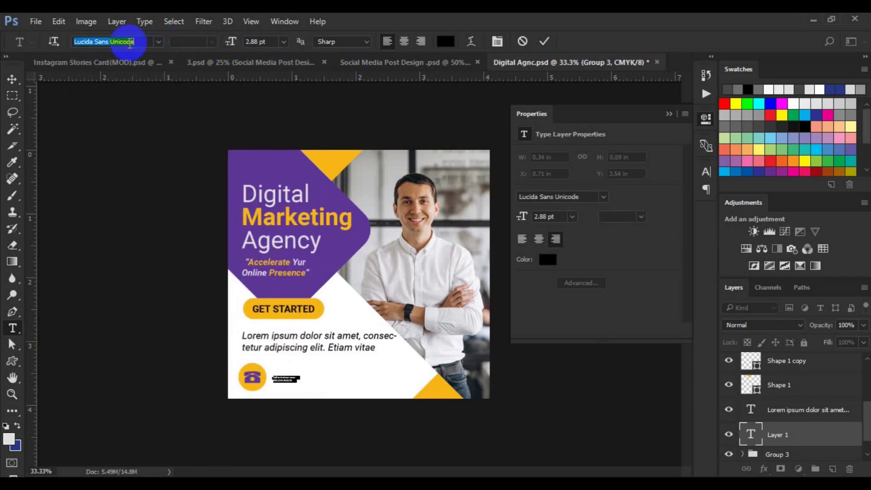
pyautogui.write('roboto')
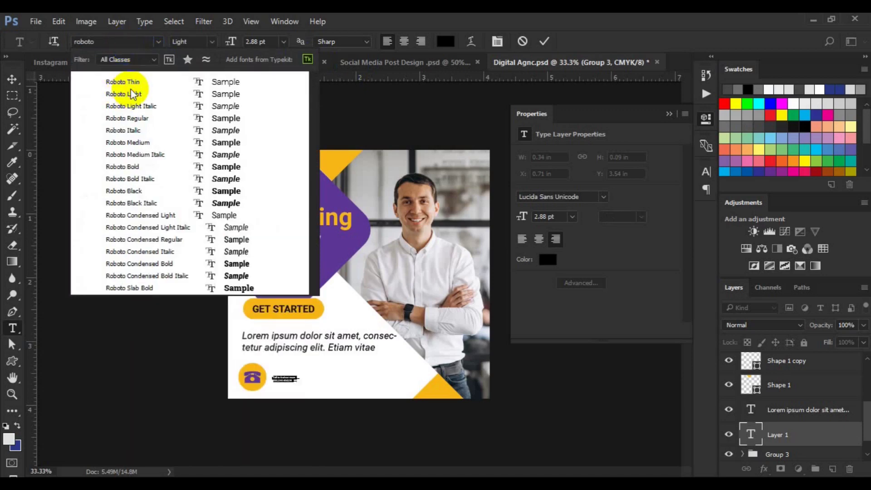
pyautogui.click(132, 94)
pyautogui.press('Return')
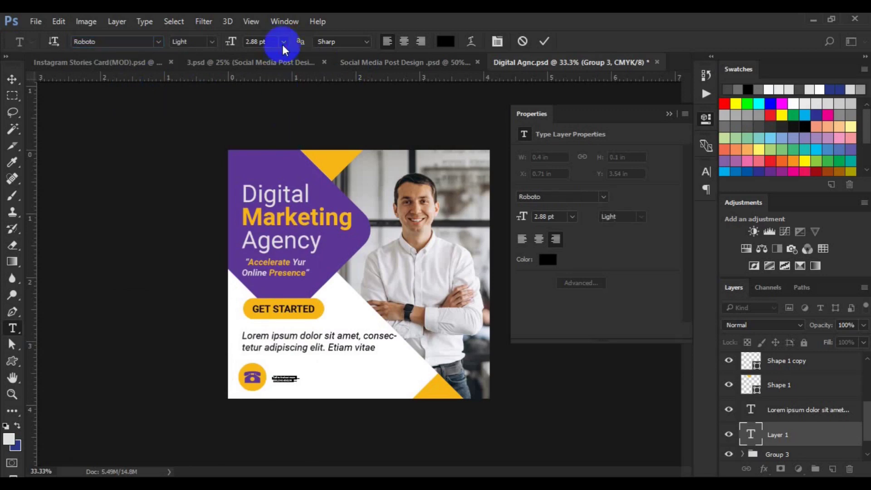
# Step: Set the call-to-action text size to 12 pt
pyautogui.click(283, 44)
pyautogui.click(287, 178)
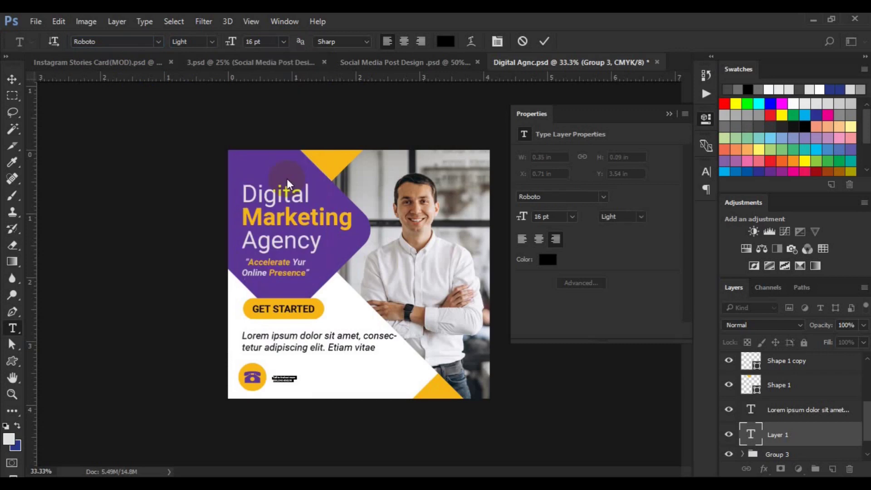
pyautogui.click(283, 43)
pyautogui.click(277, 146)
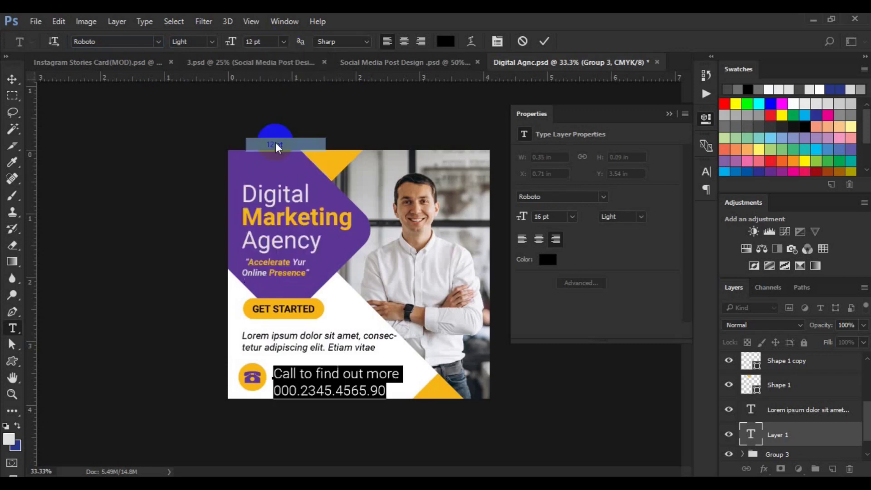
pyautogui.click(278, 377)
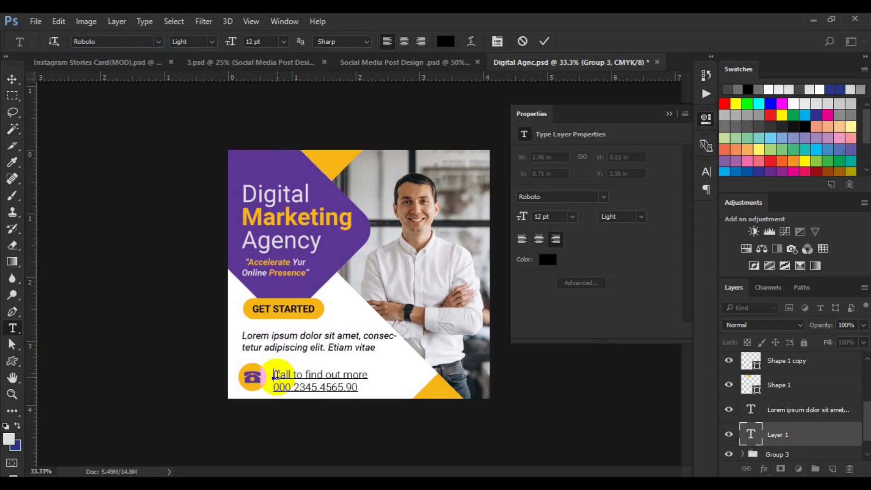
# Step: Make 'Call to find out more' 9 pt and the phone number Bold, then commit
pyautogui.tripleClick(275, 376)
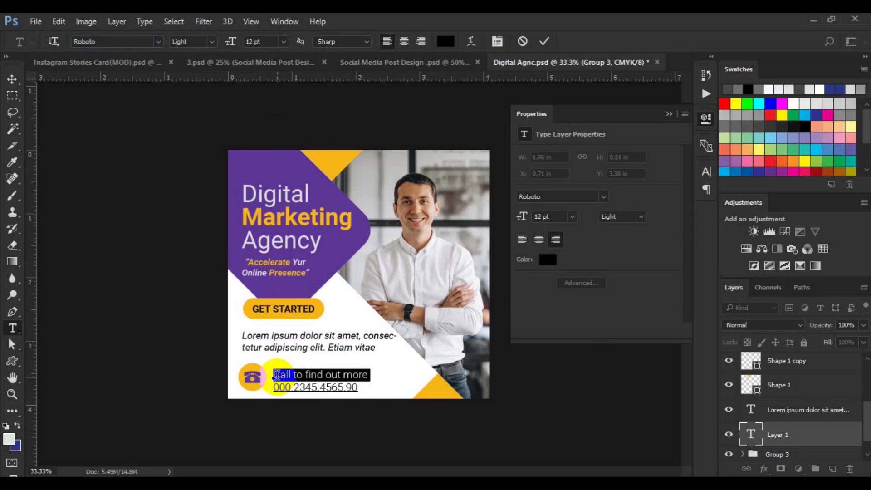
pyautogui.click(283, 41)
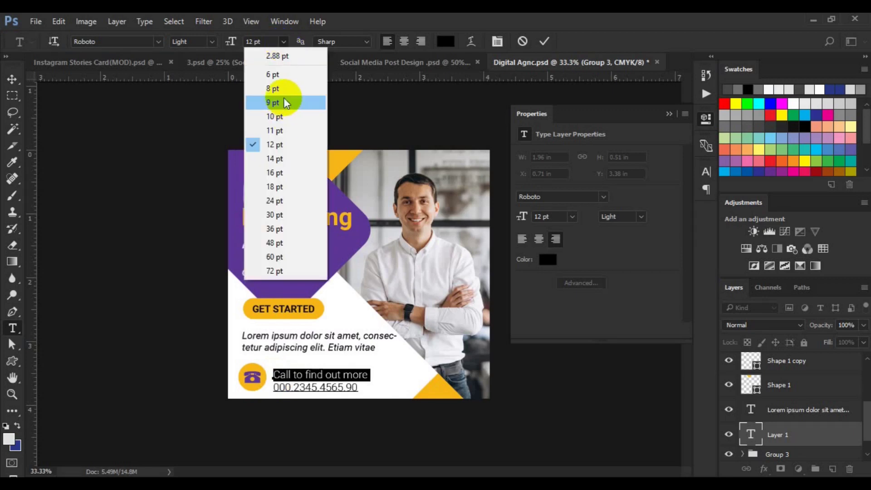
pyautogui.click(286, 106)
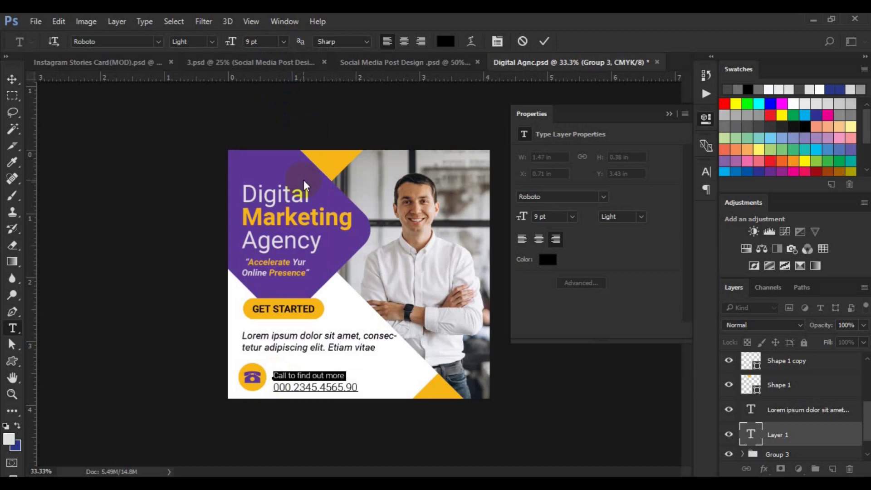
pyautogui.click(276, 387)
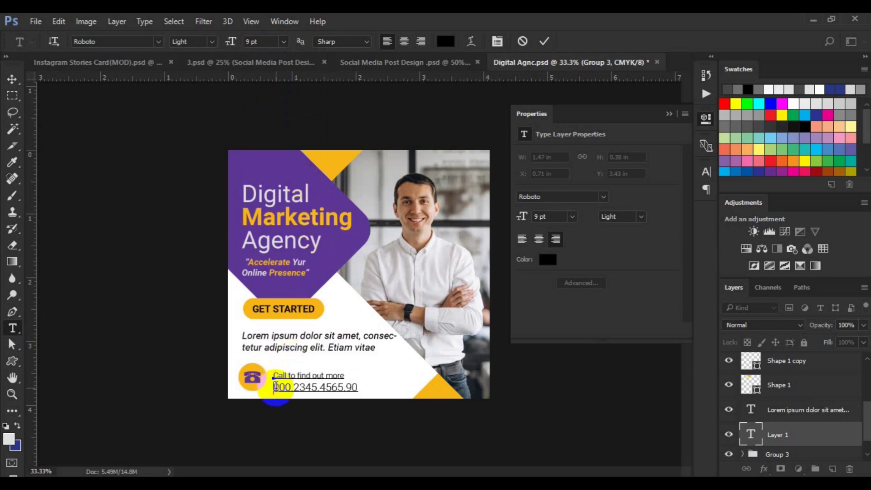
pyautogui.hotkey('ctrl', 'a')
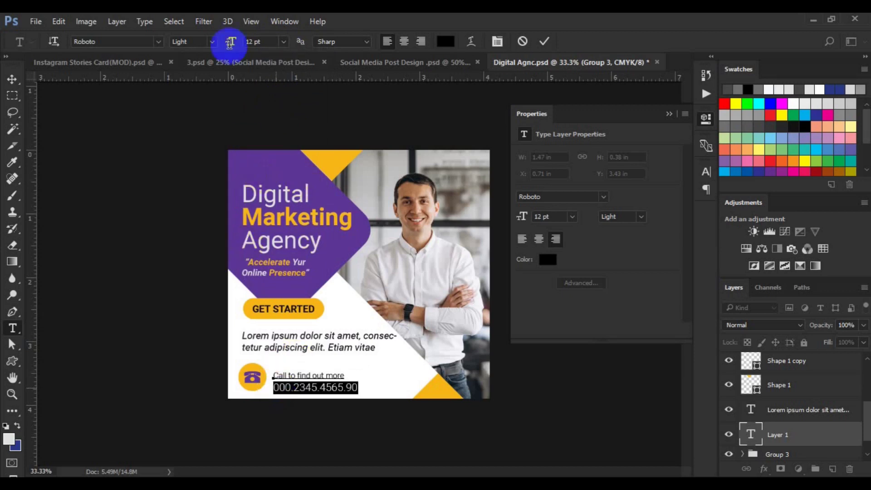
pyautogui.click(210, 42)
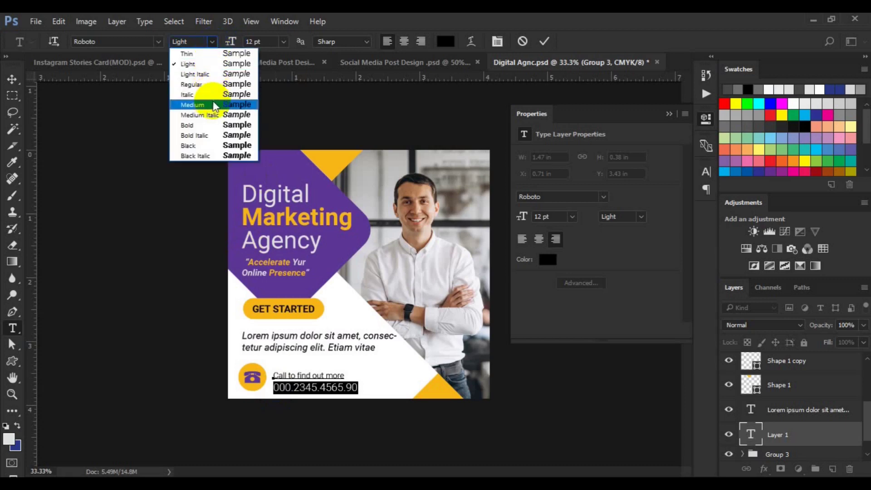
pyautogui.click(215, 130)
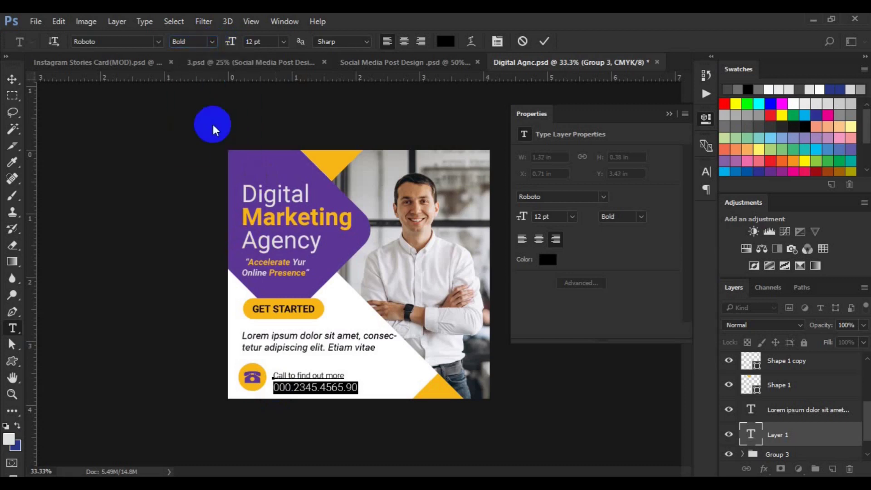
pyautogui.click(12, 80)
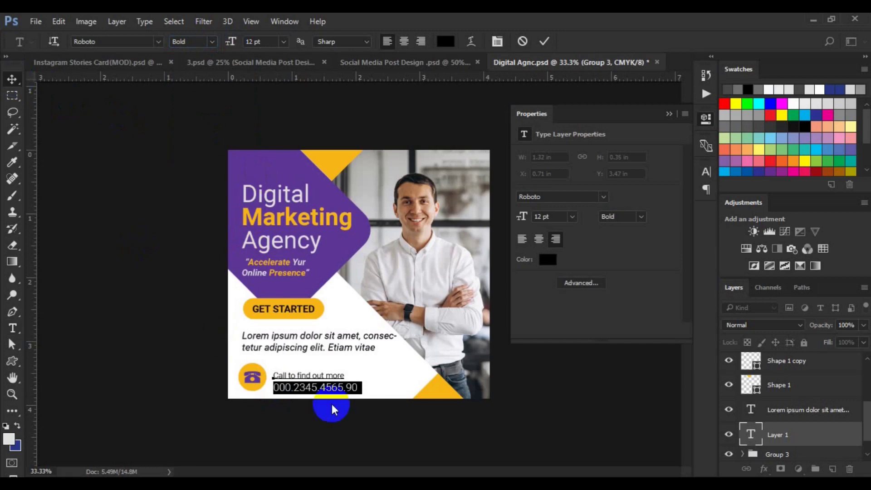
pyautogui.keyDown('shift'); pyautogui.click(787, 454); pyautogui.keyUp('shift')
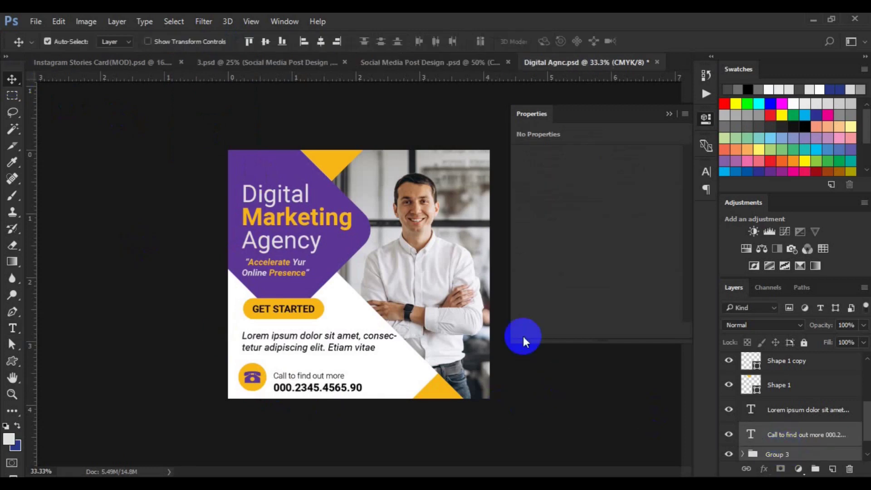
# Step: Try centring the icon and text horizontally, undo it, zoom out, and hide Properties
pyautogui.click(320, 41)
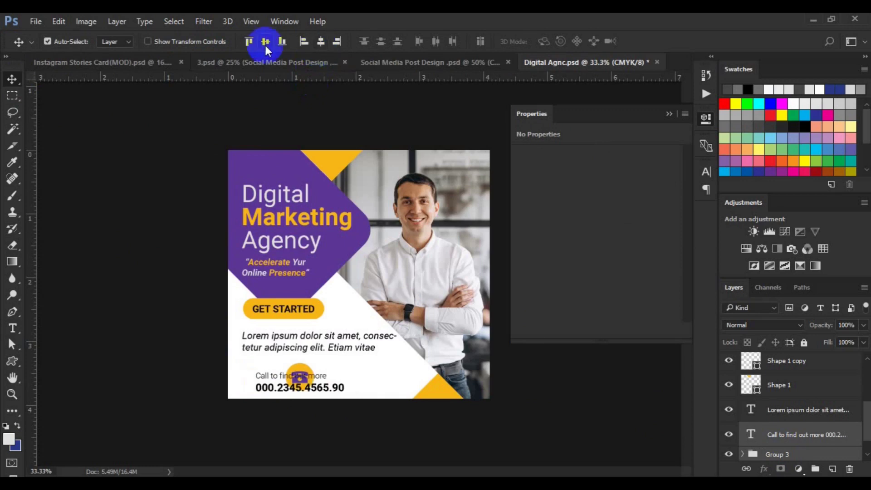
pyautogui.hotkey('ctrl', 'z')
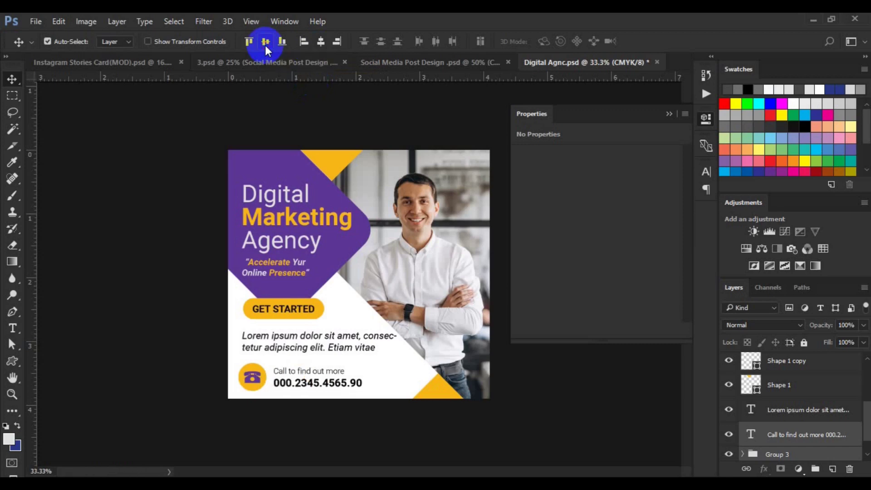
pyautogui.hotkey('ctrl', '-')
pyautogui.click(669, 114)
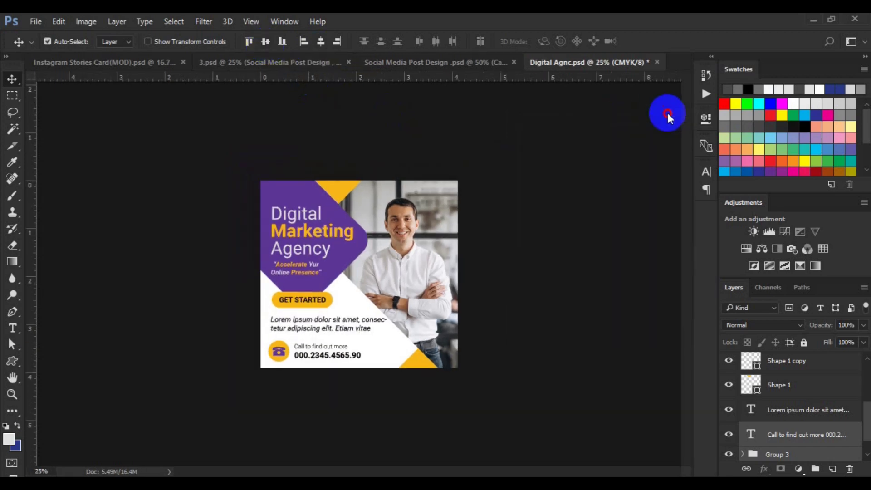
pyautogui.hotkey('ctrl', '-')
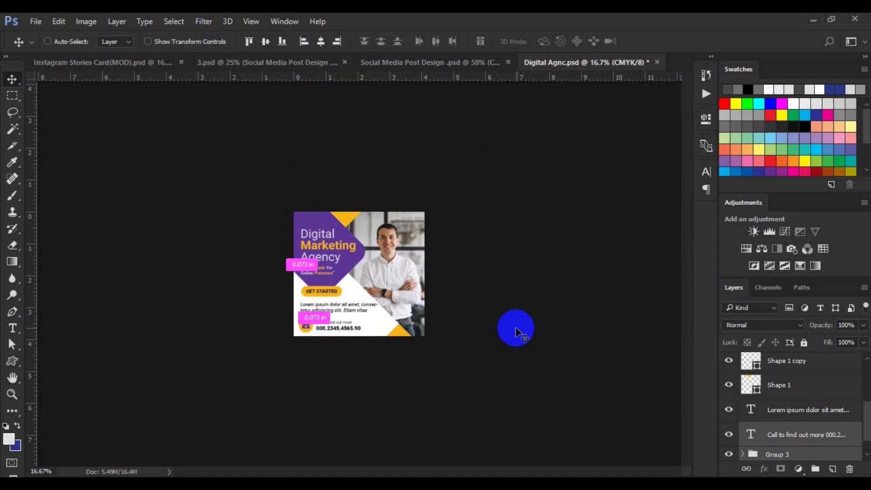